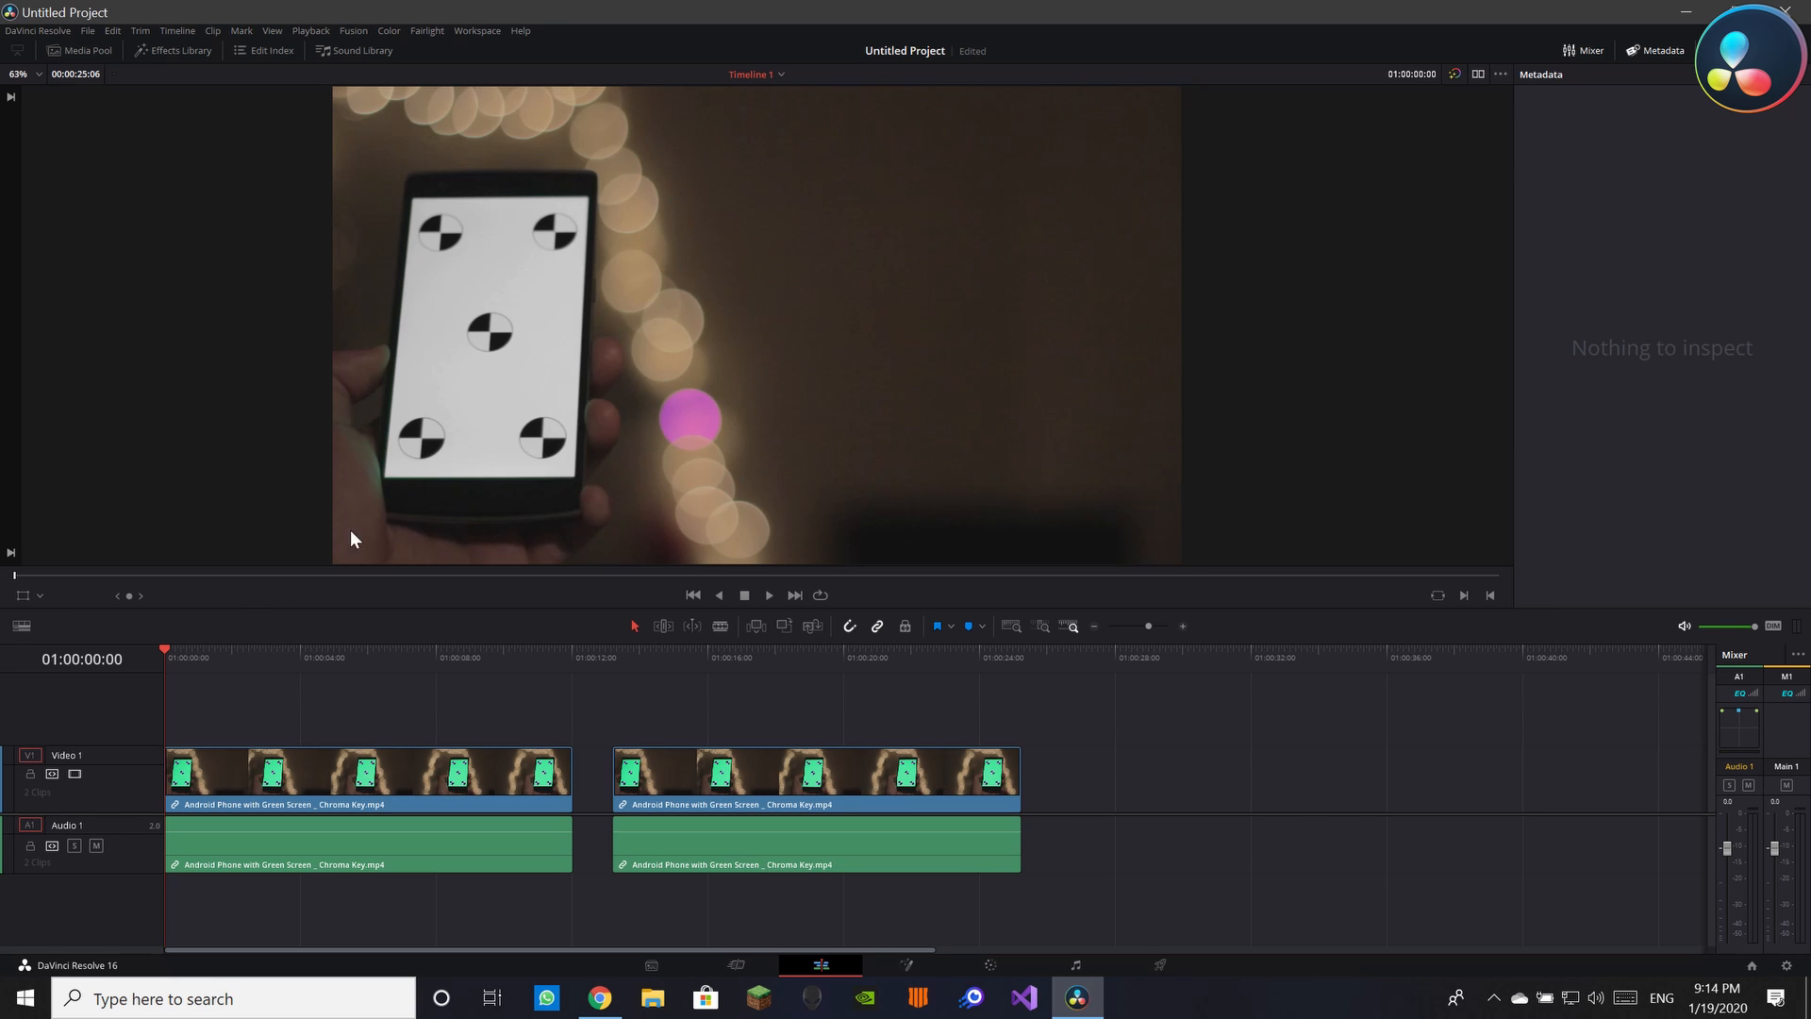
Toggle the grade bypass on and off repeatedly to compare the first clip's graded and original phone screen
click(1455, 75)
click(1453, 75)
click(1452, 76)
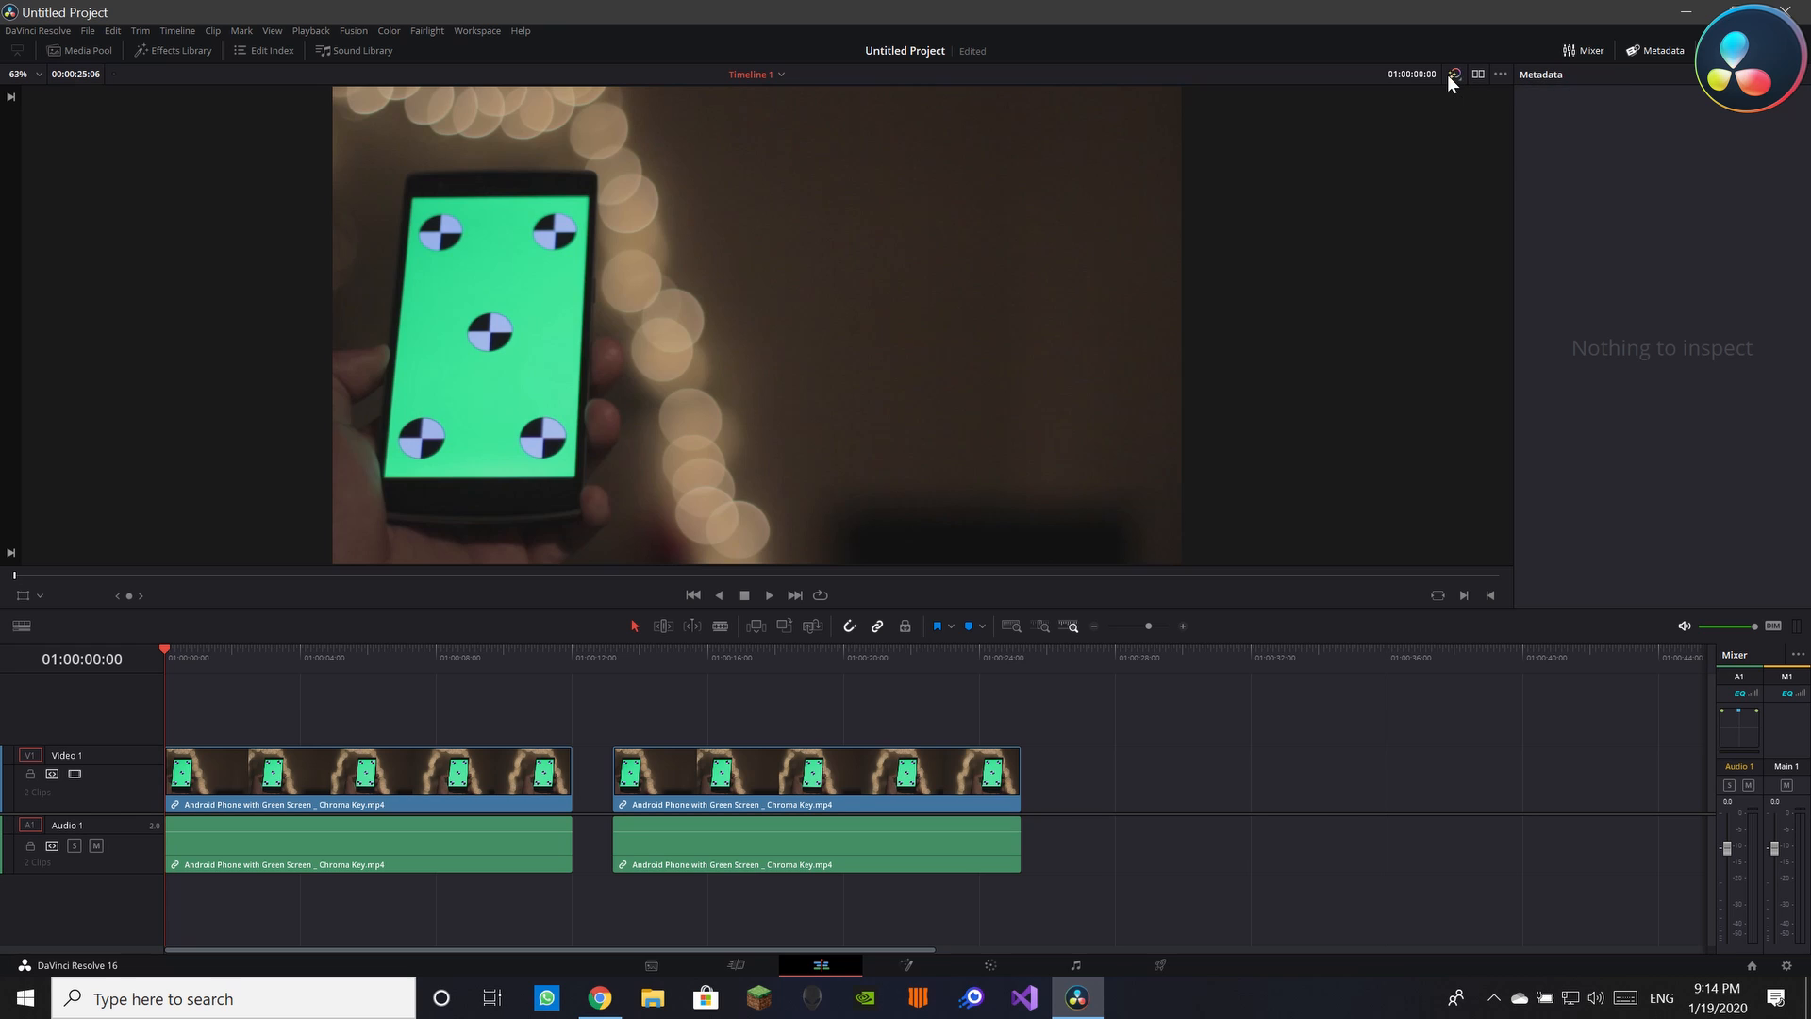
click(1451, 75)
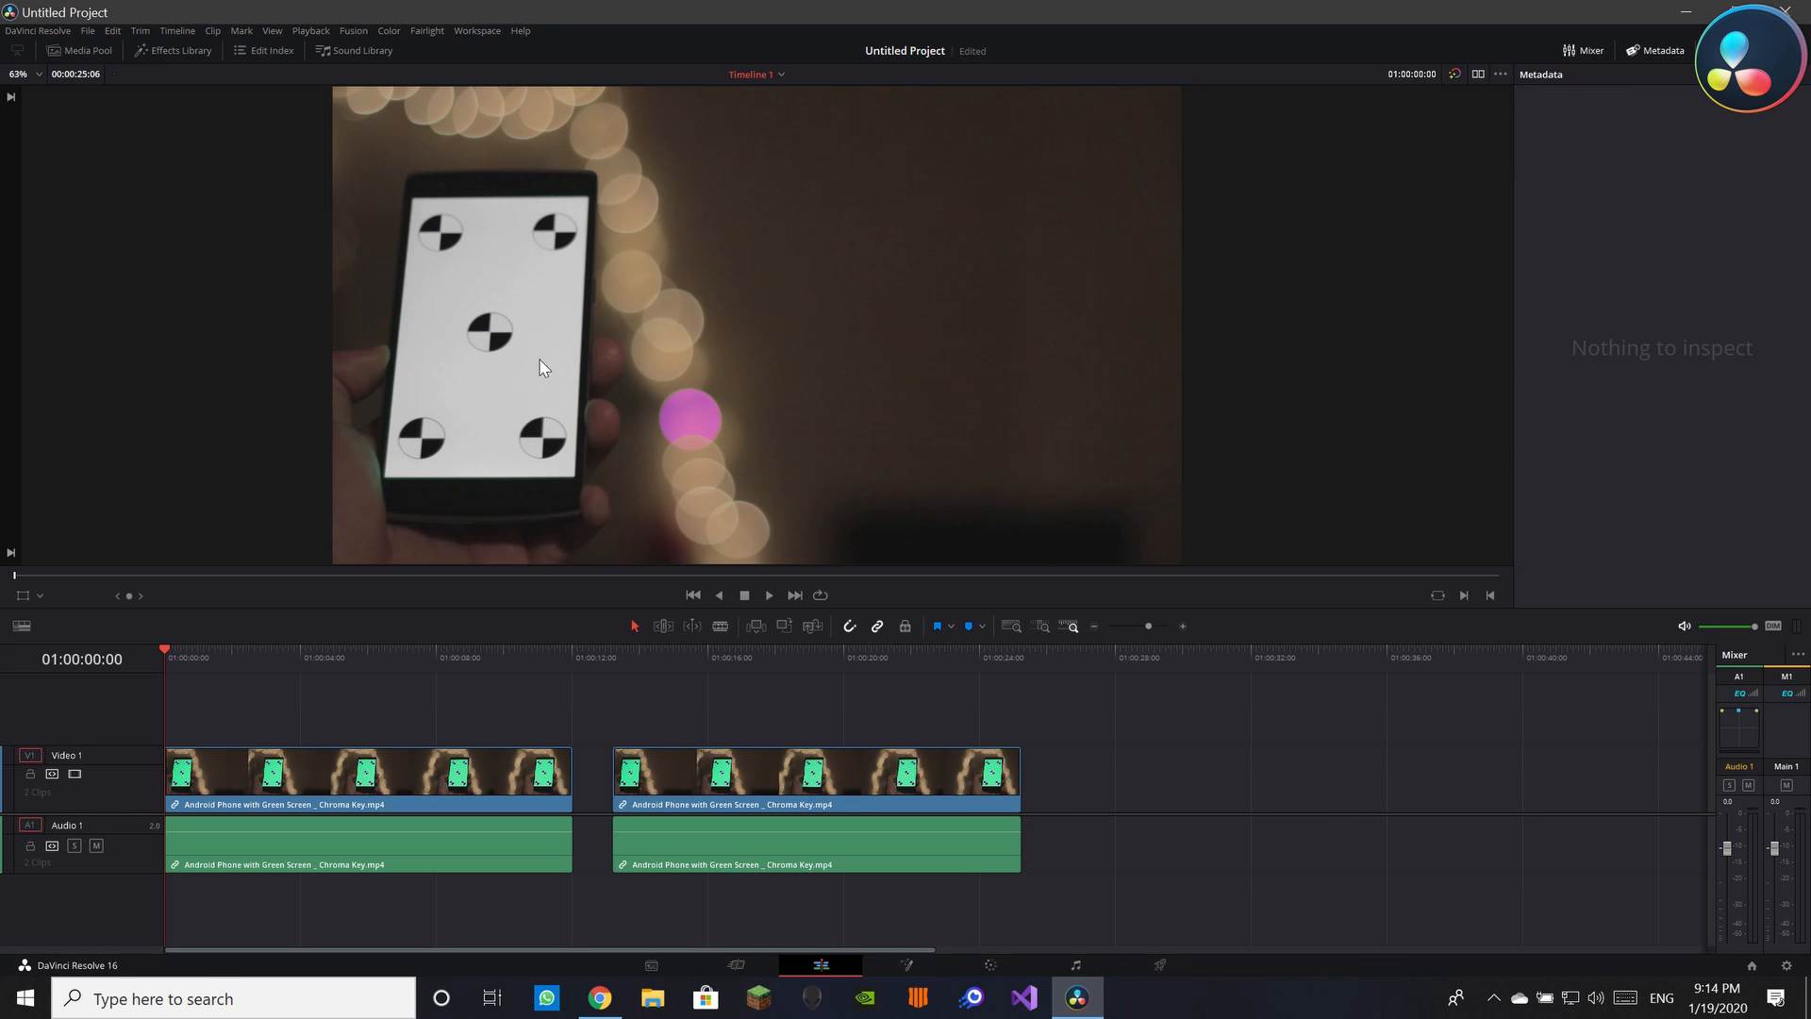
click(1457, 72)
click(1456, 72)
click(1453, 74)
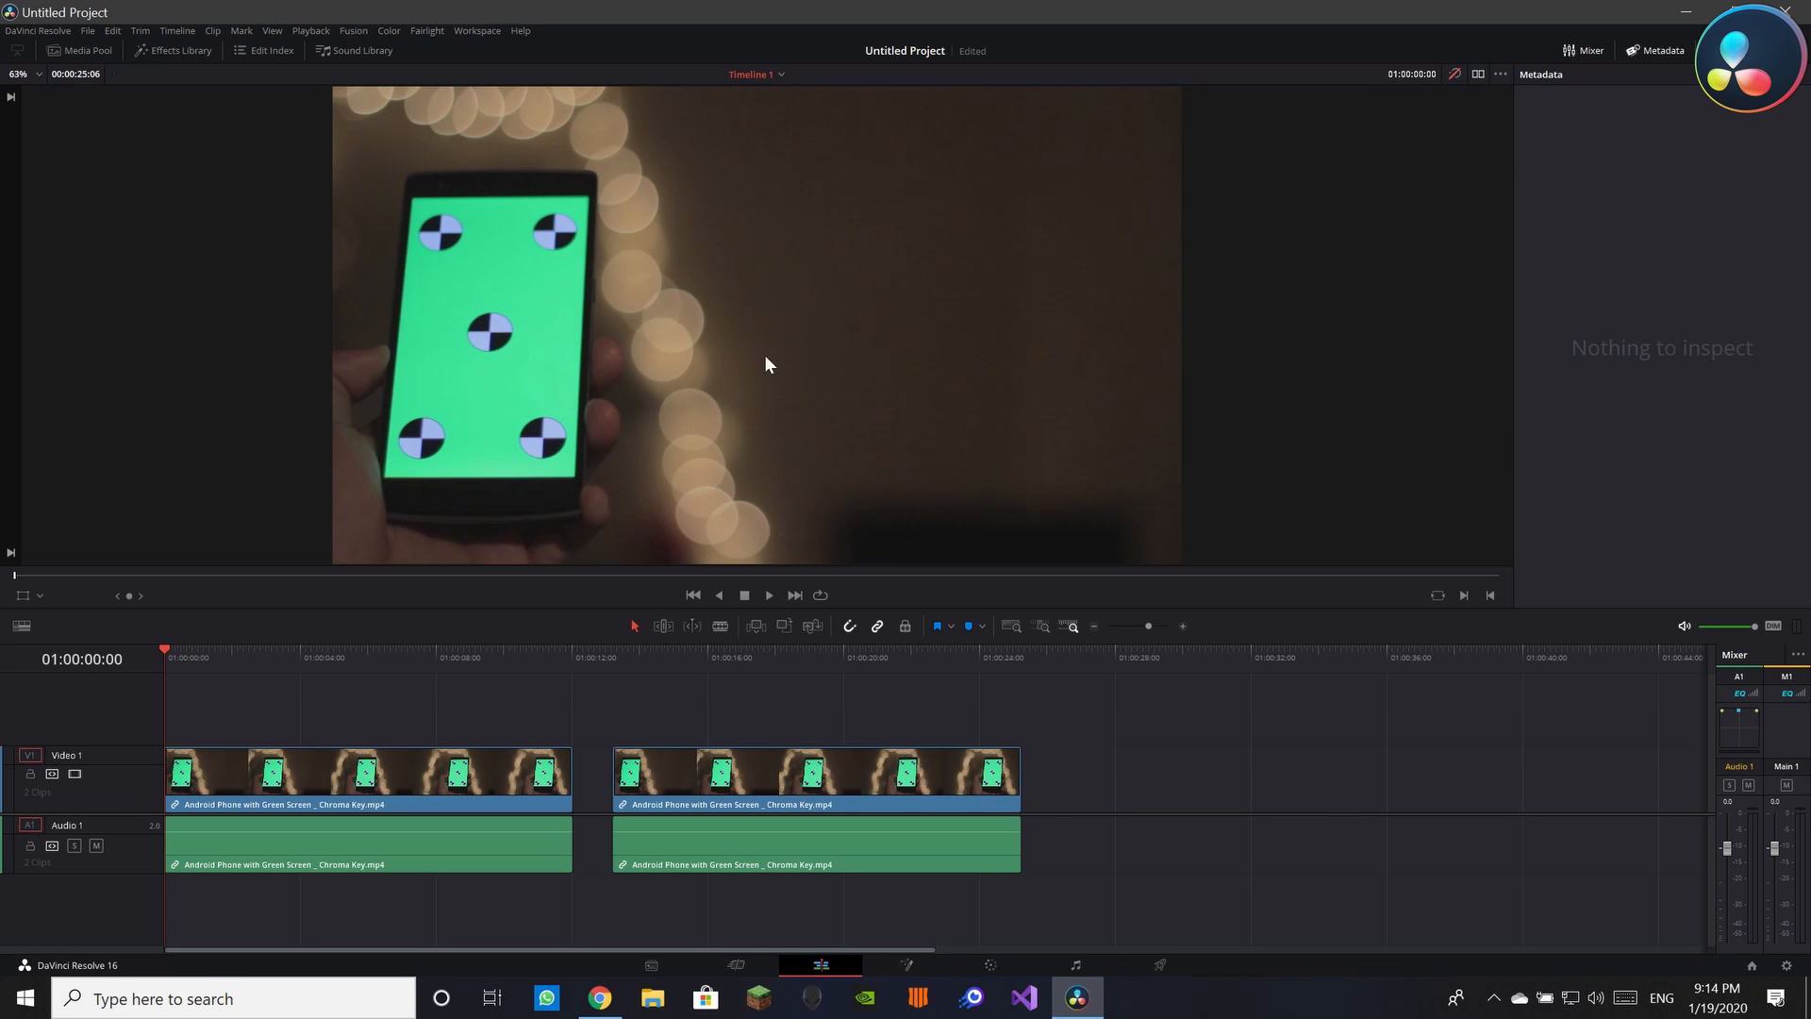
click(1453, 75)
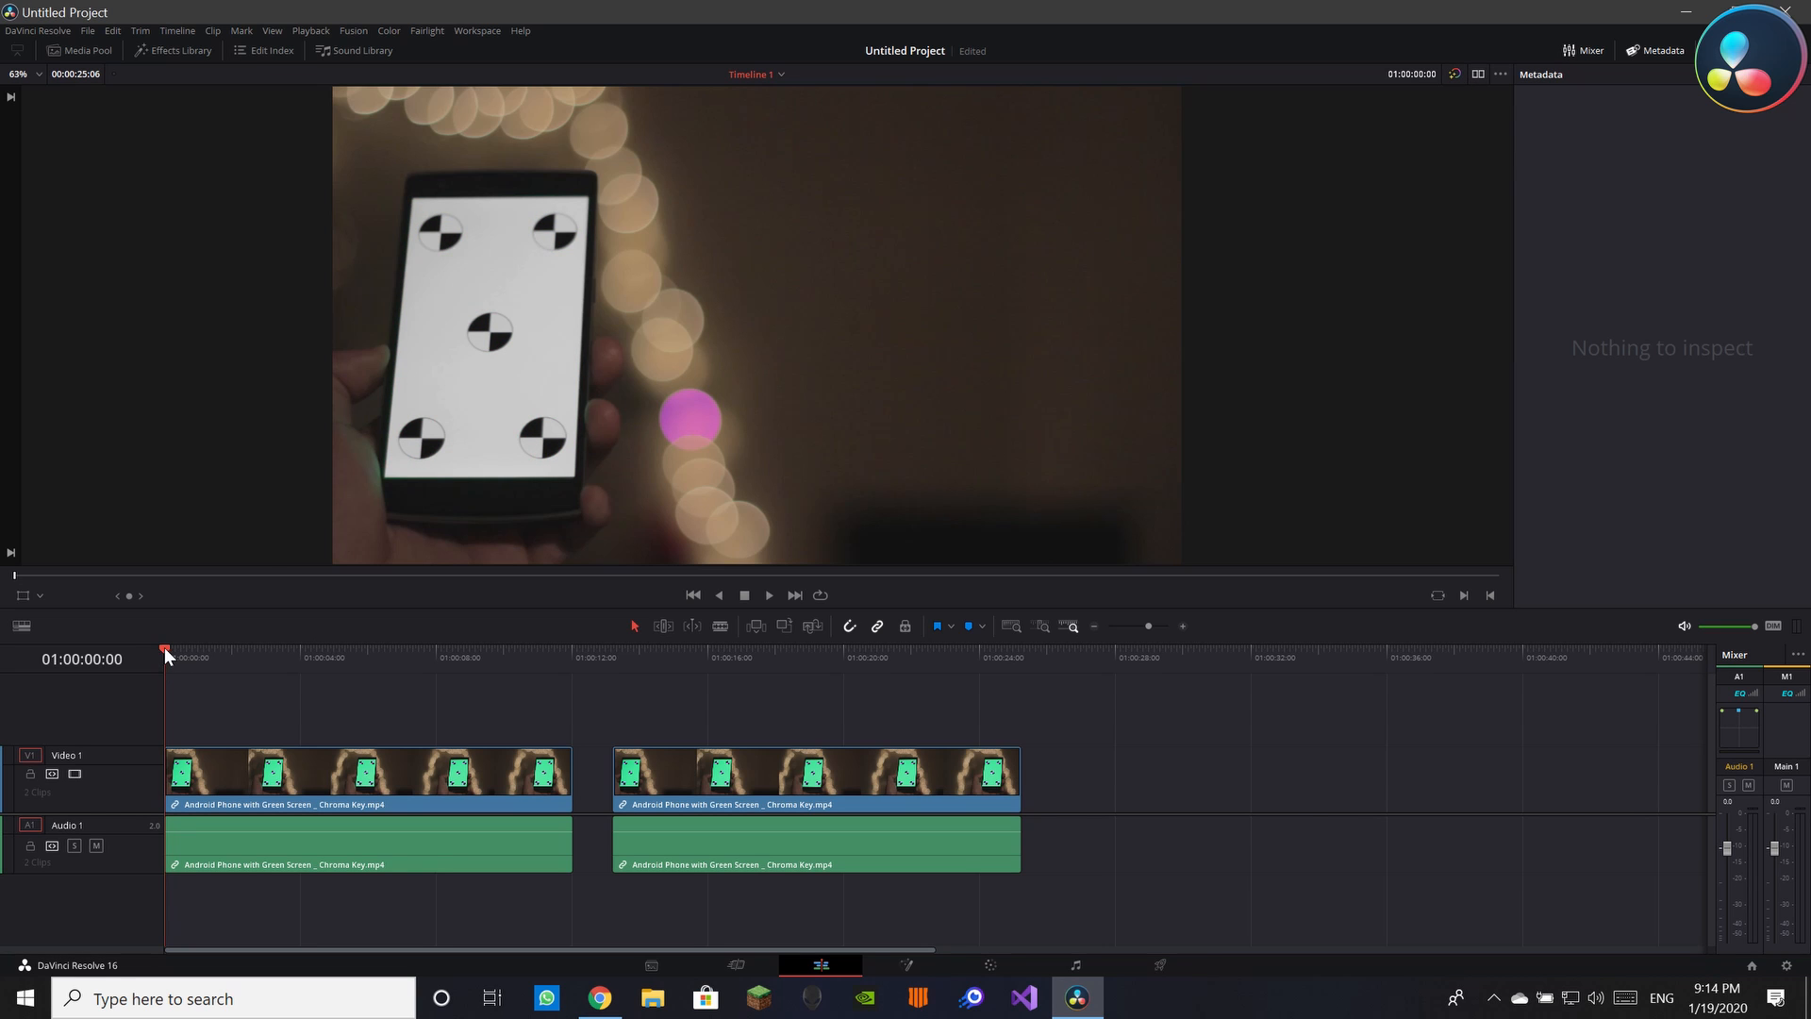
Move the playhead to the start of the second timeline clip and open that clip in the Color workspace
mouse_move(164, 647)
mouse_down()
mouse_move(243, 659)
mouse_move(169, 672)
mouse_up()
drag(179, 662, 615, 722)
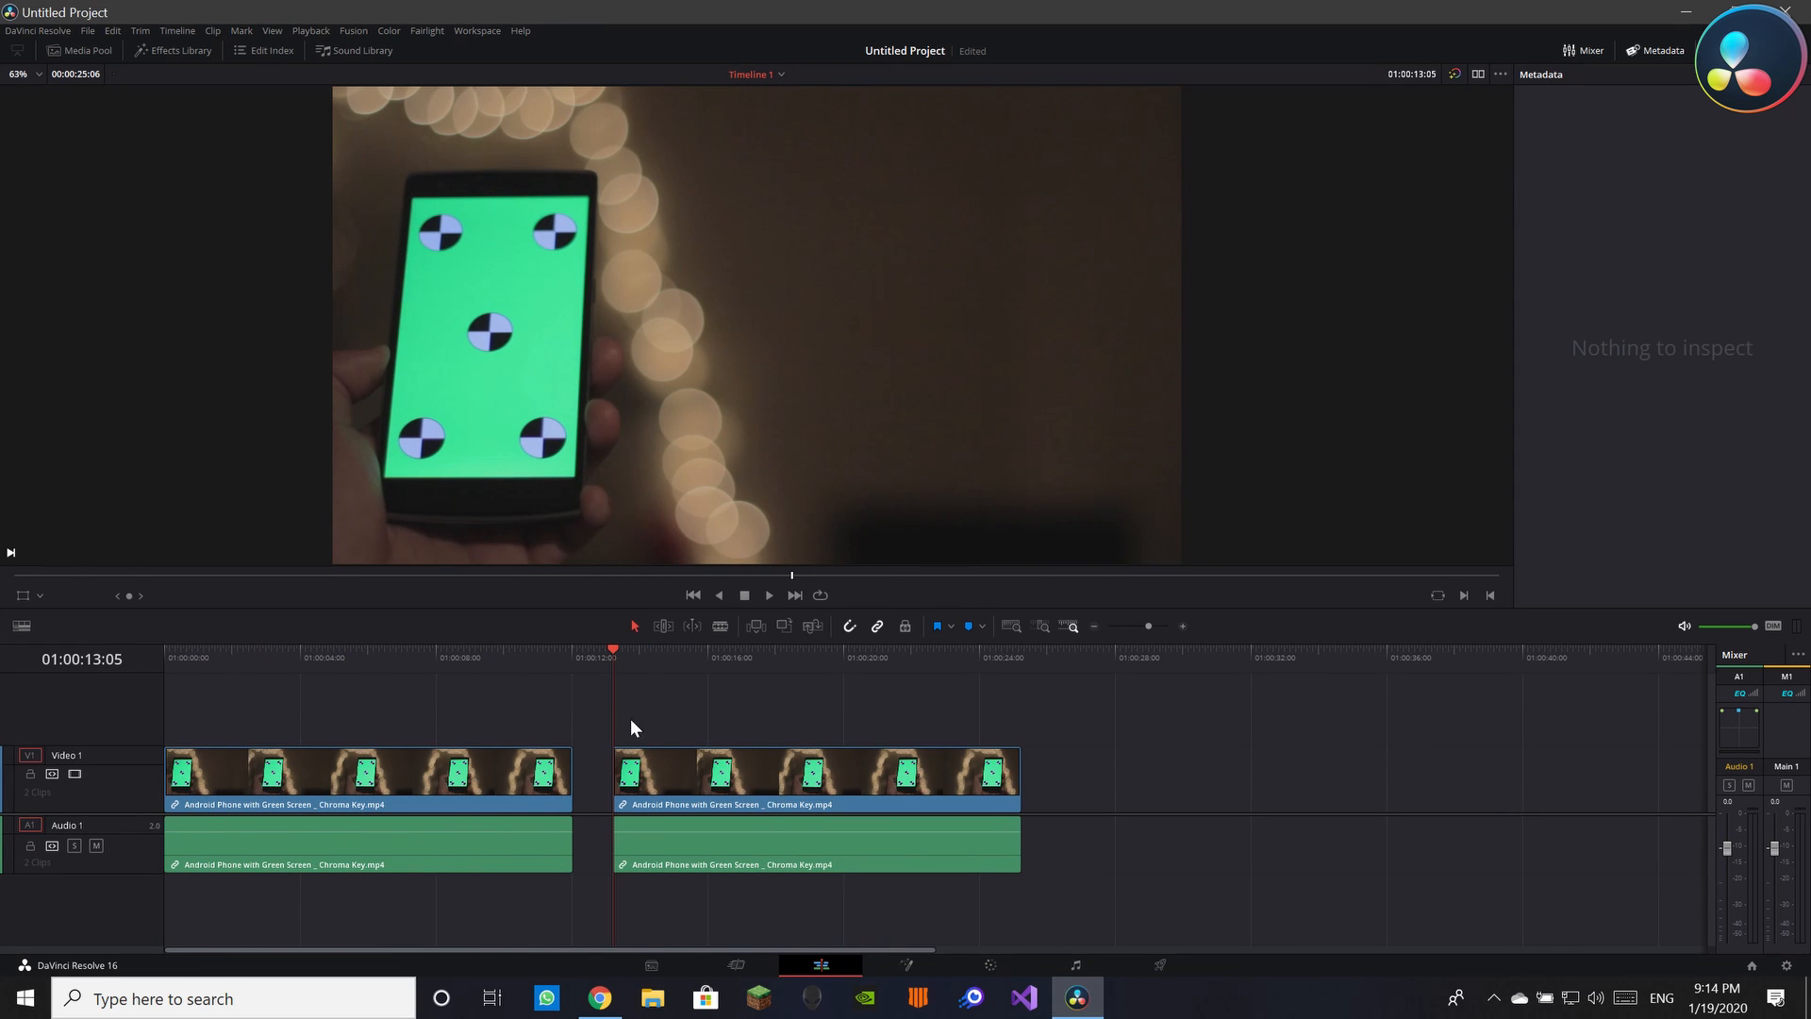
click(677, 775)
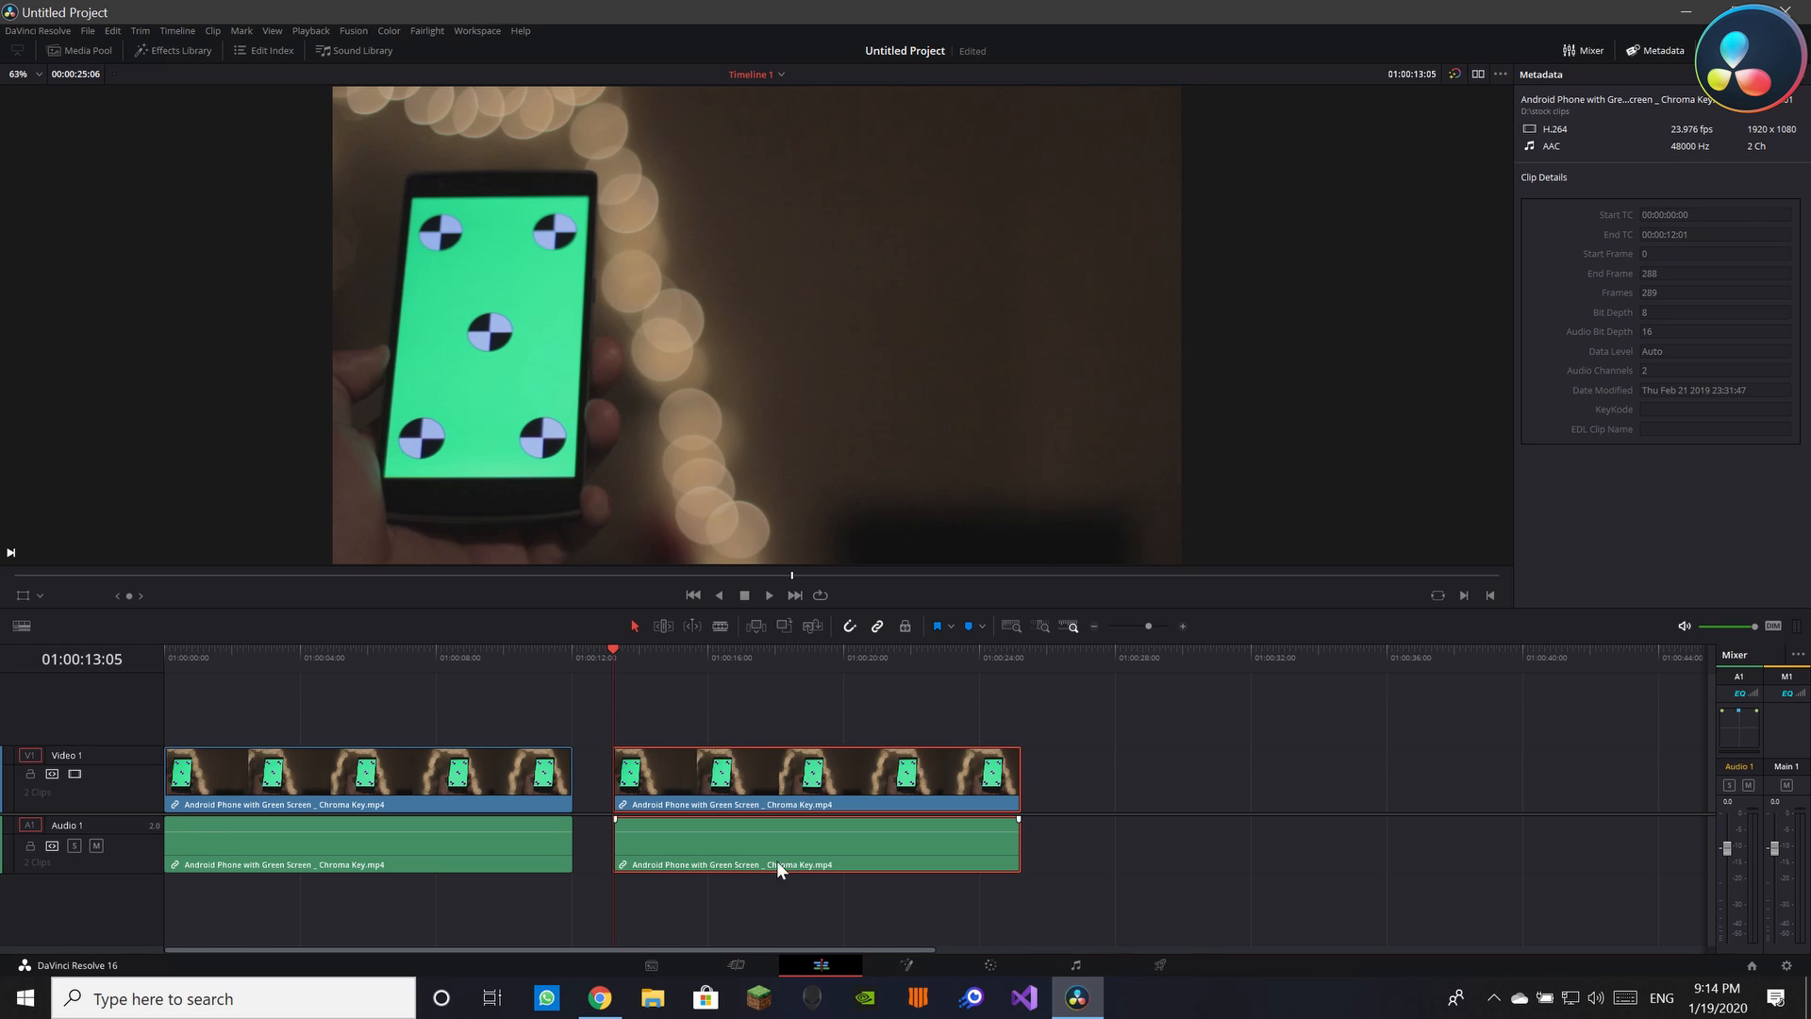
click(970, 964)
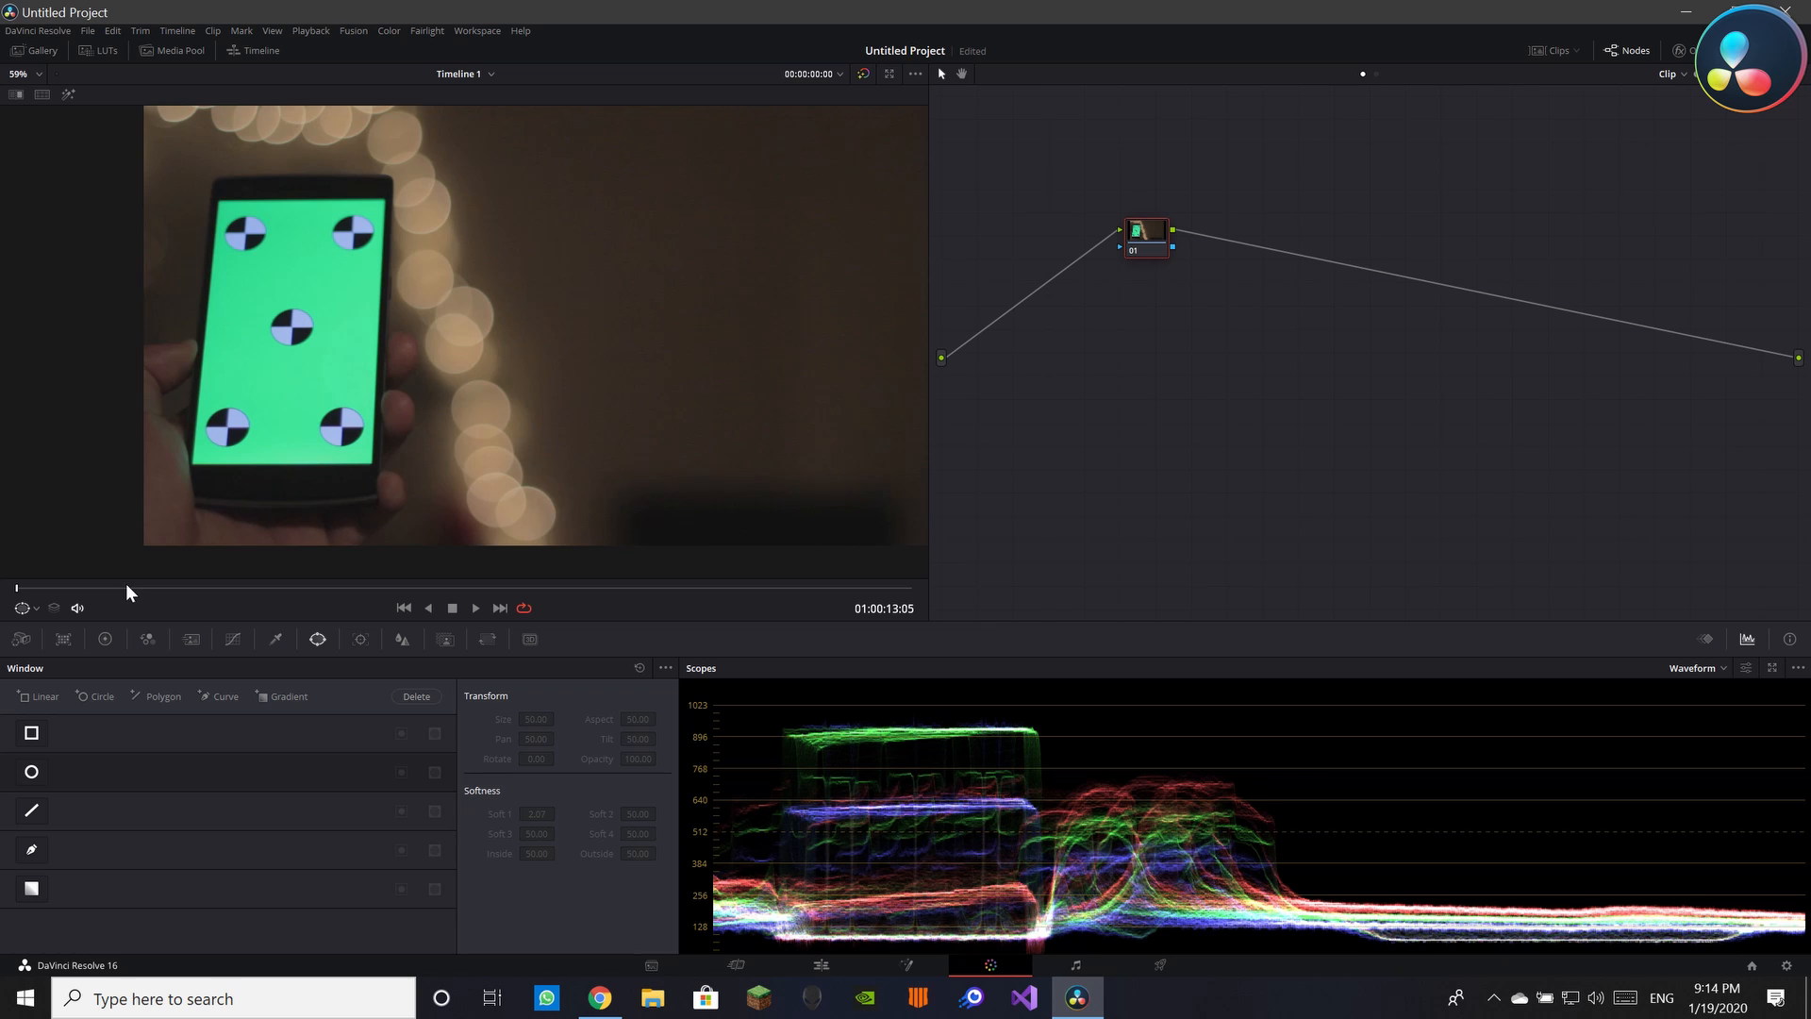
Check the timeline's clip thumbnails, hide them again, and shift node 01 slightly within the node graph
drag(126, 585, 7, 585)
click(1549, 49)
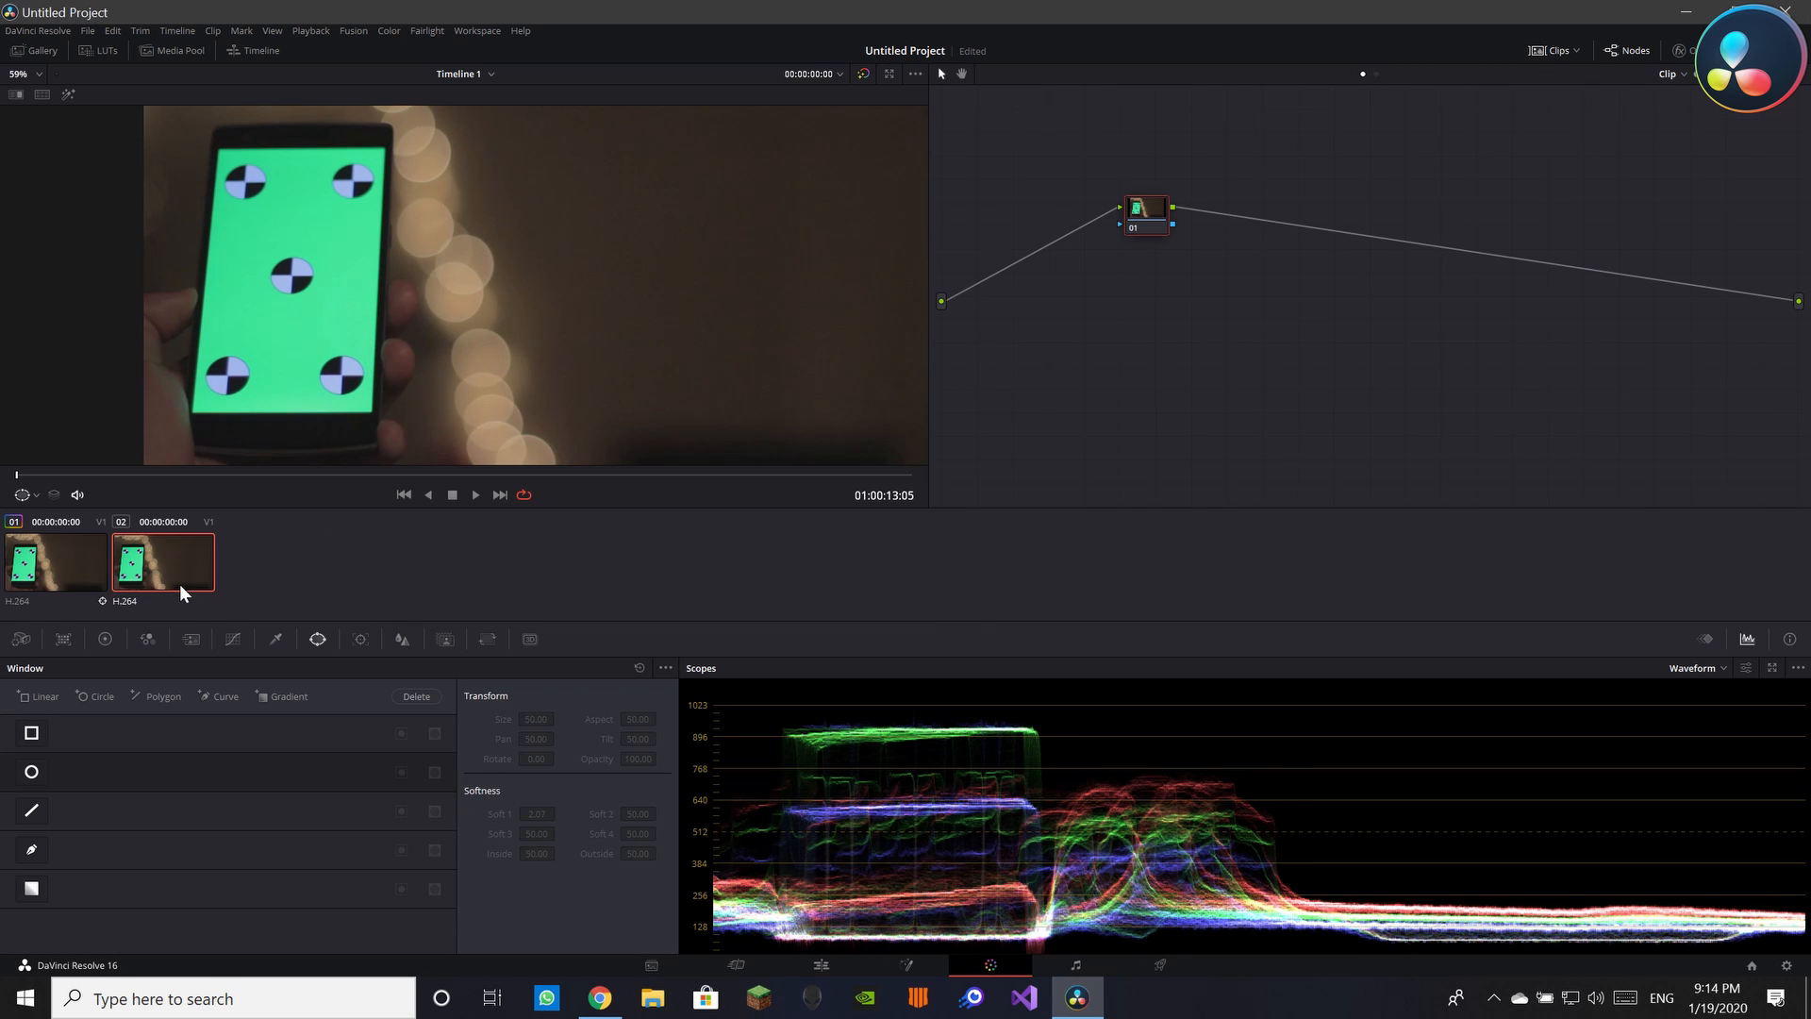
click(1558, 53)
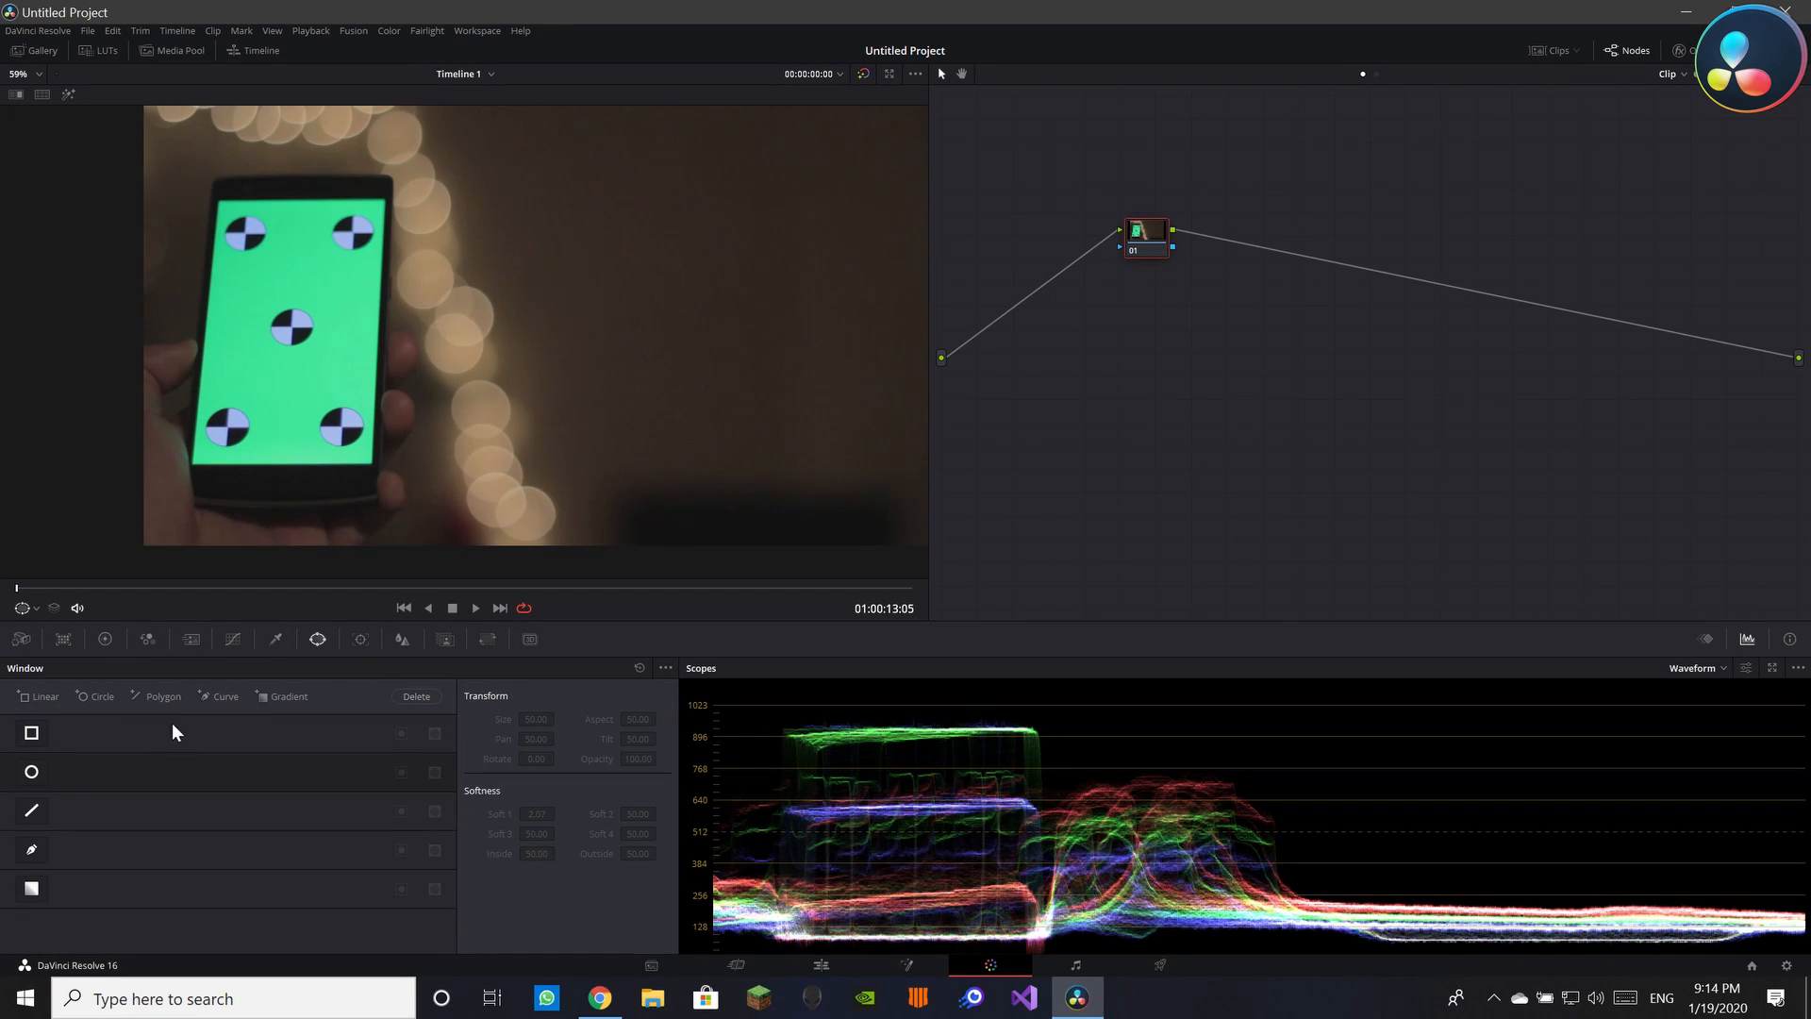
drag(1155, 243, 1127, 258)
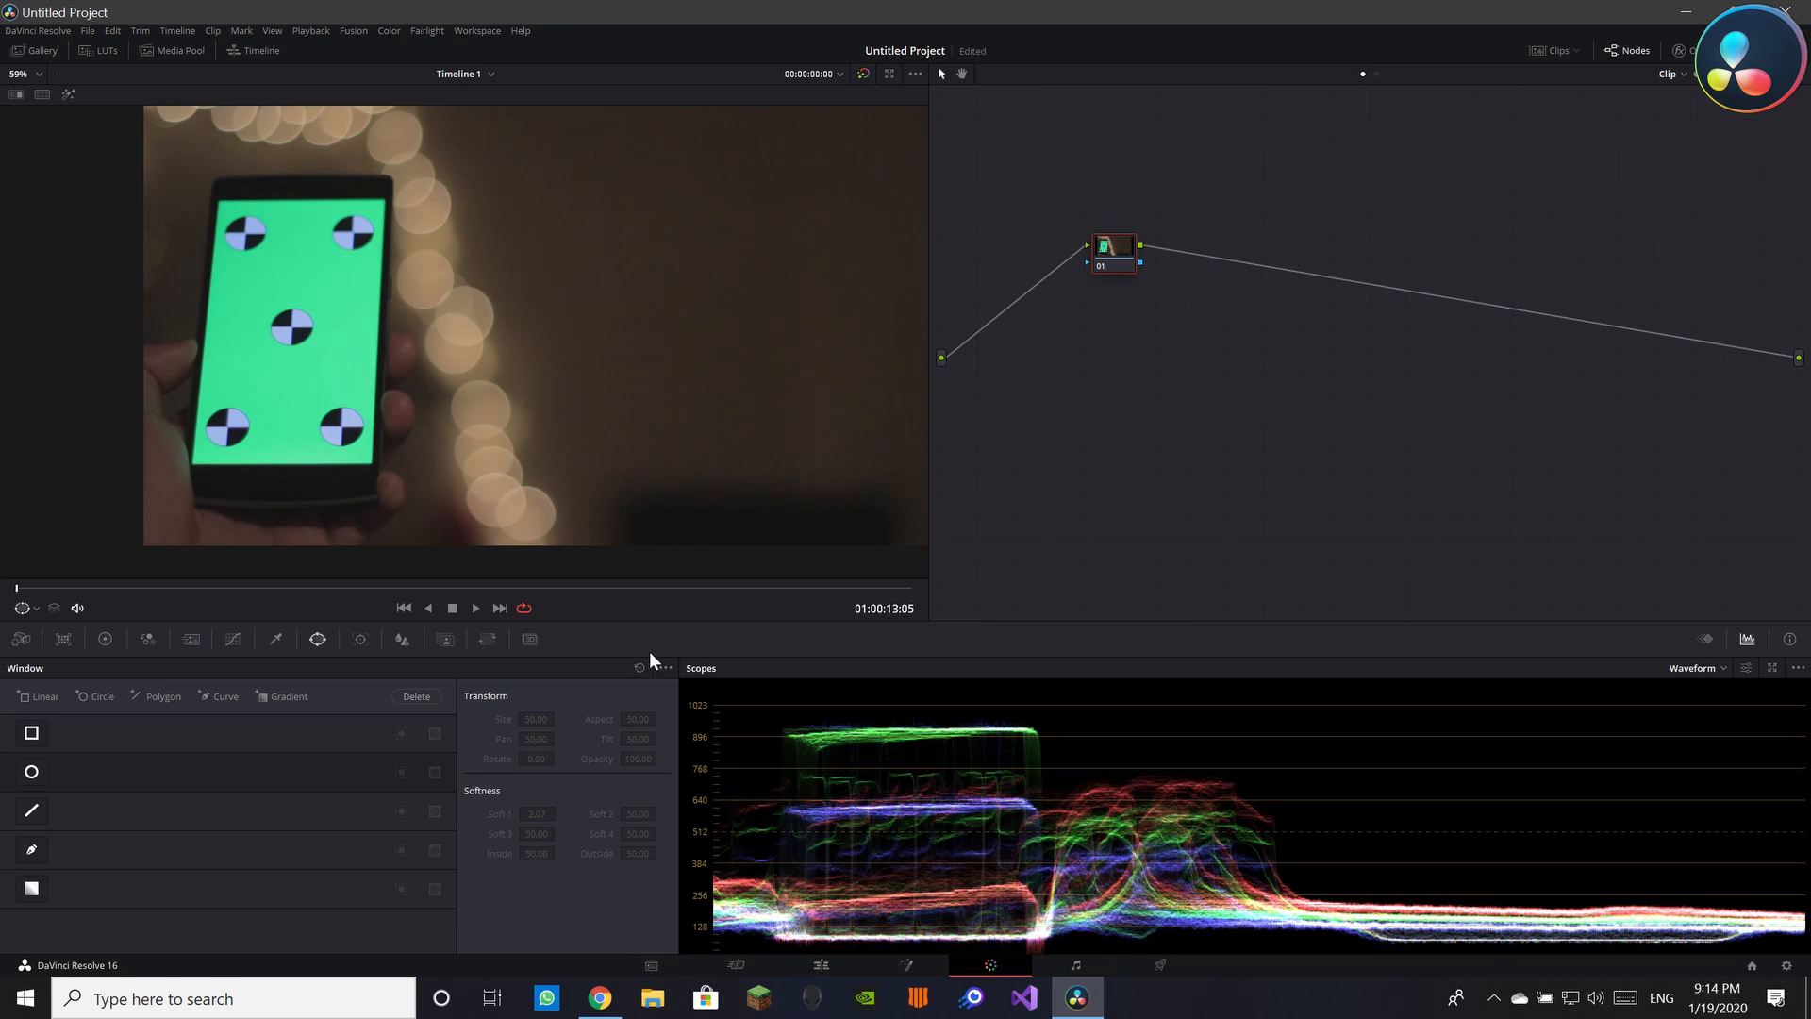
Start a curve window on node 01 with points at the green screen's lower-left and upper-left corners
click(36, 847)
scroll(238, 422, up, 2)
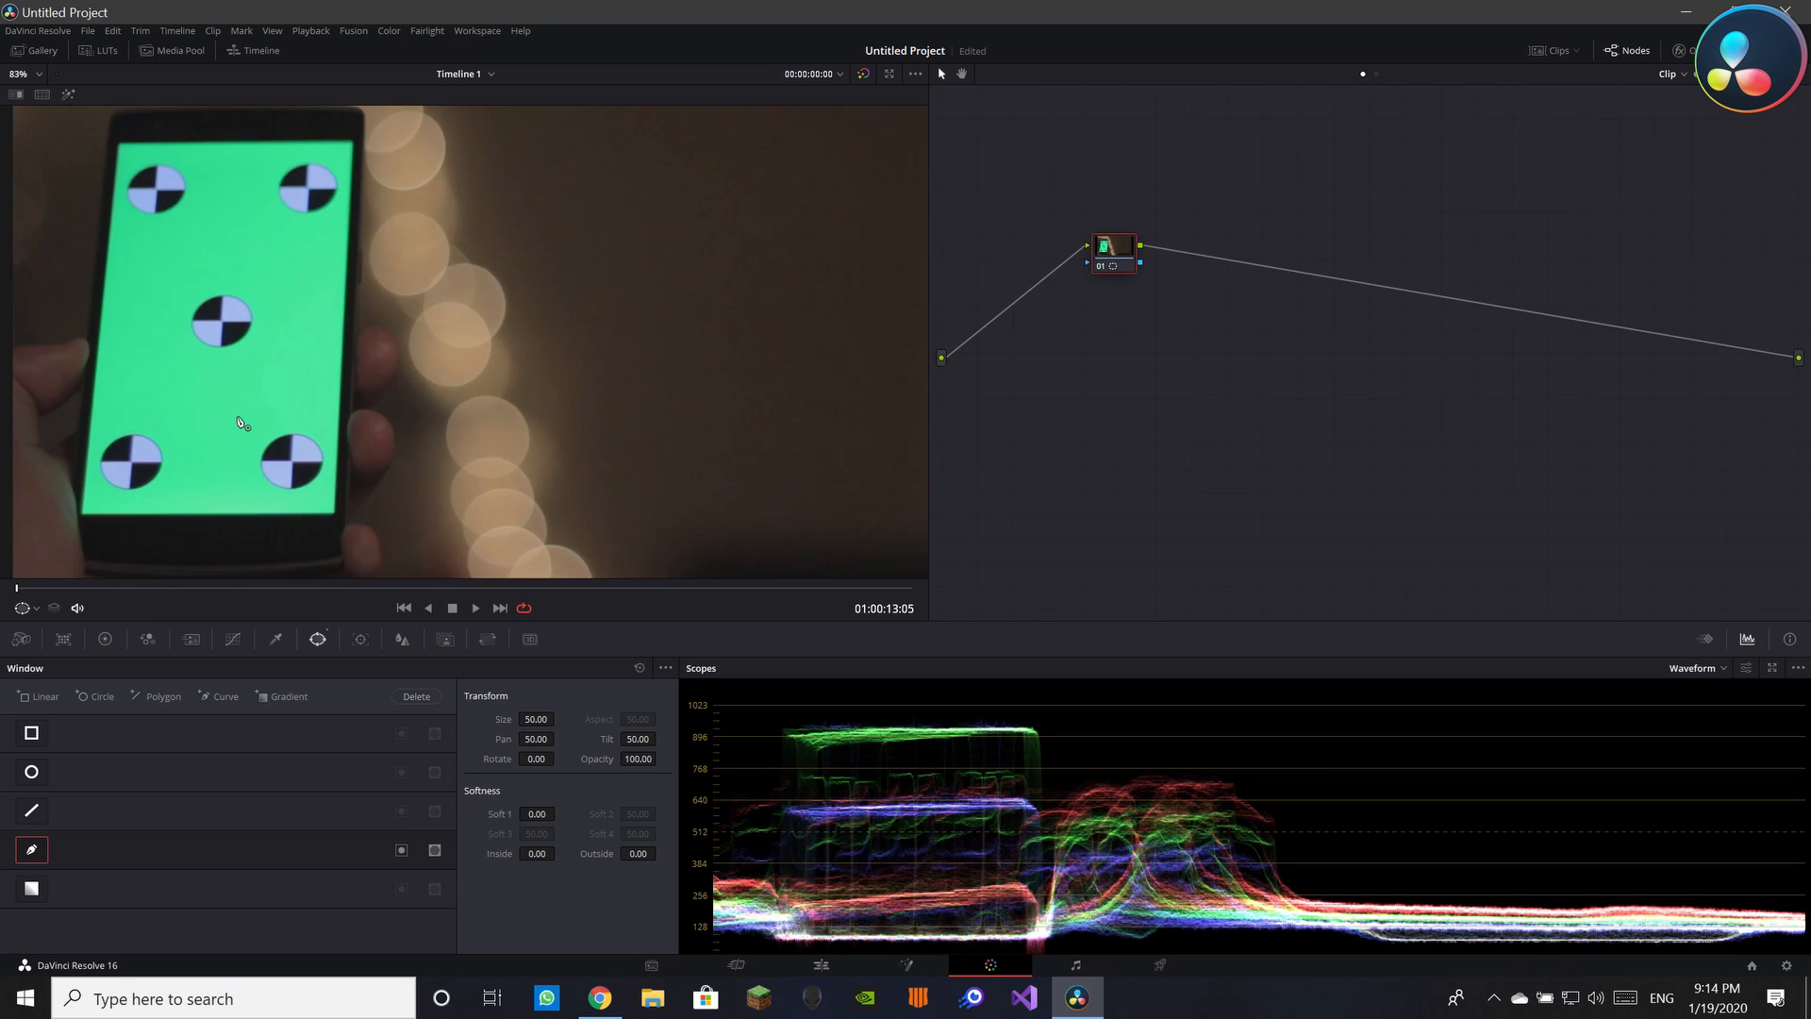
scroll(239, 422, up, 4)
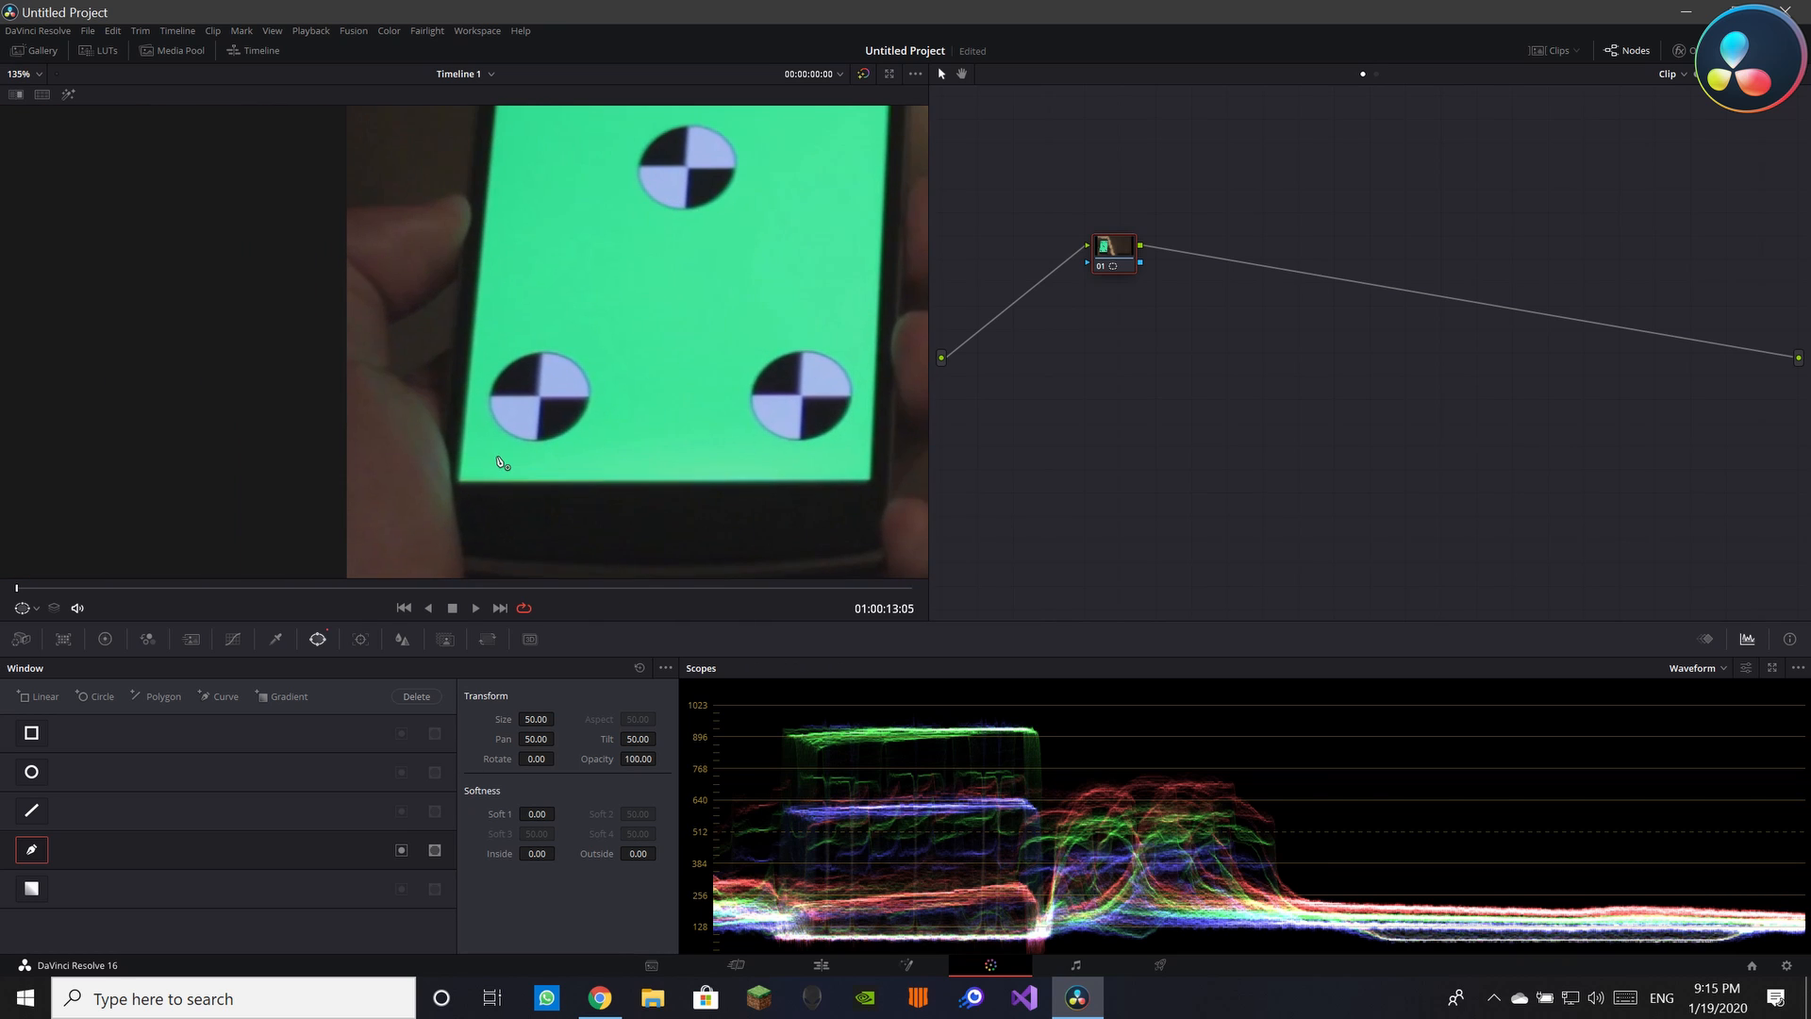
scroll(500, 463, up, 2)
drag(681, 348, 604, 309)
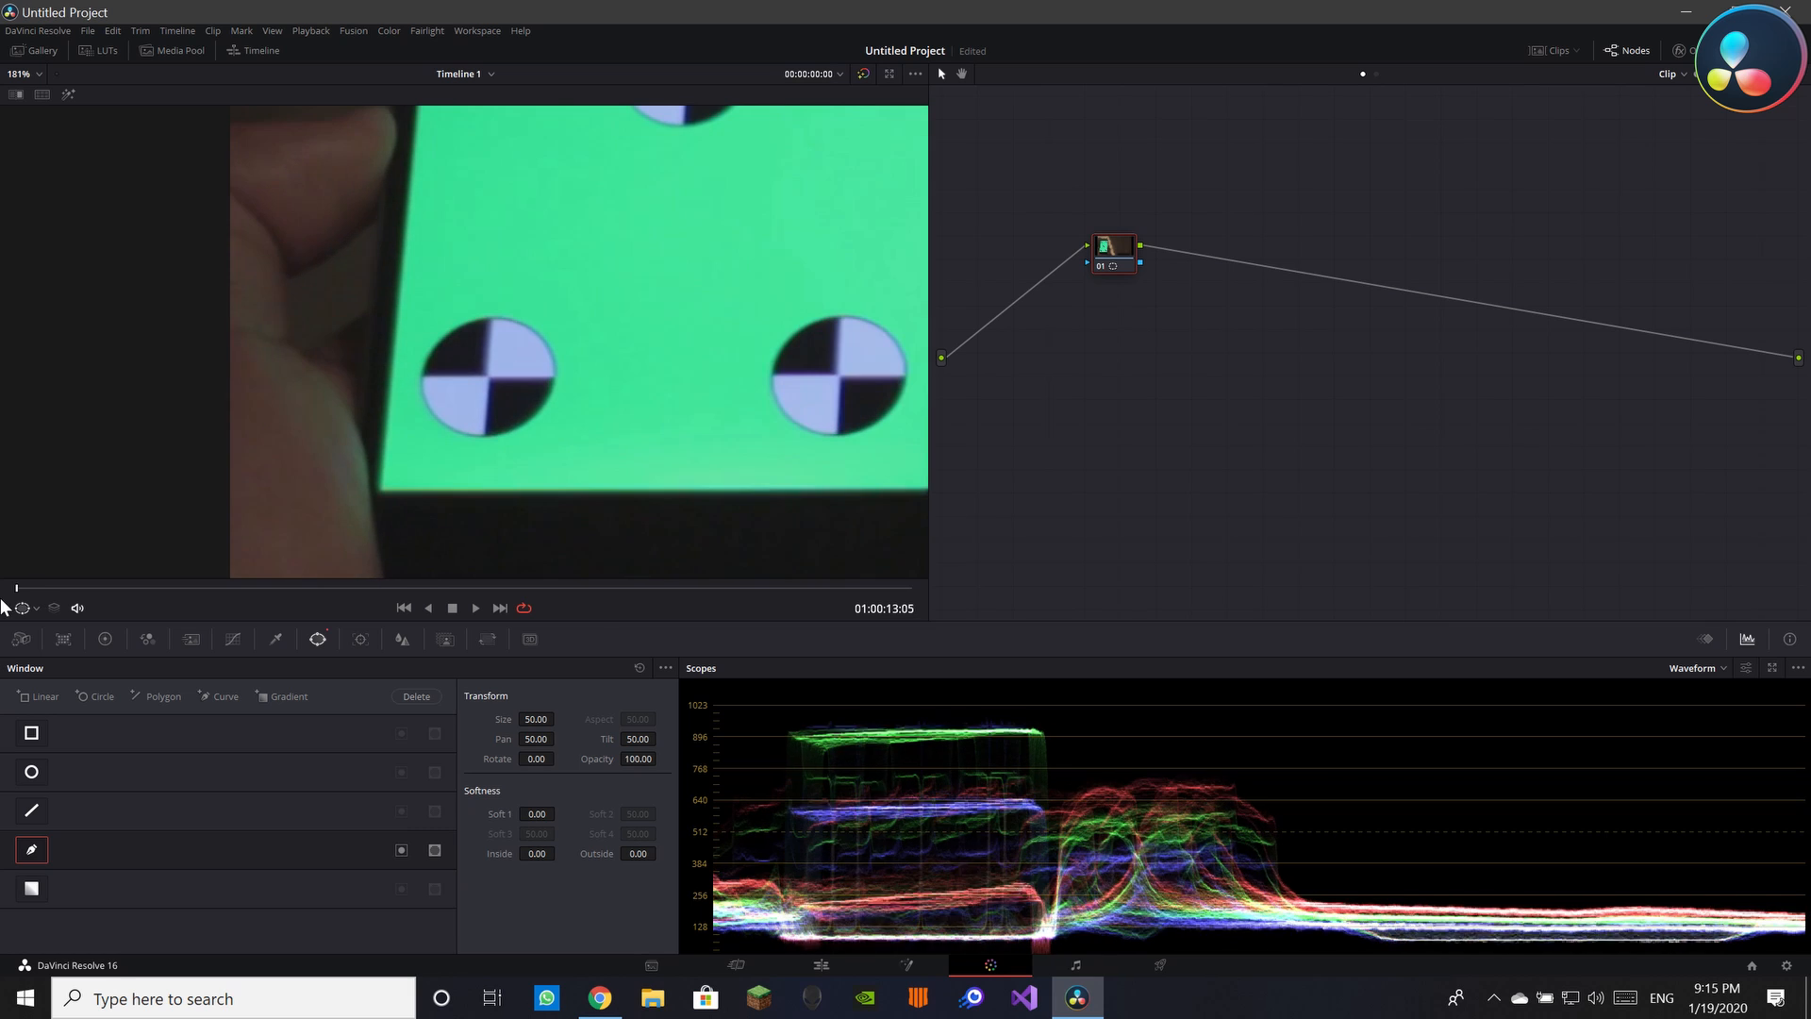
click(387, 491)
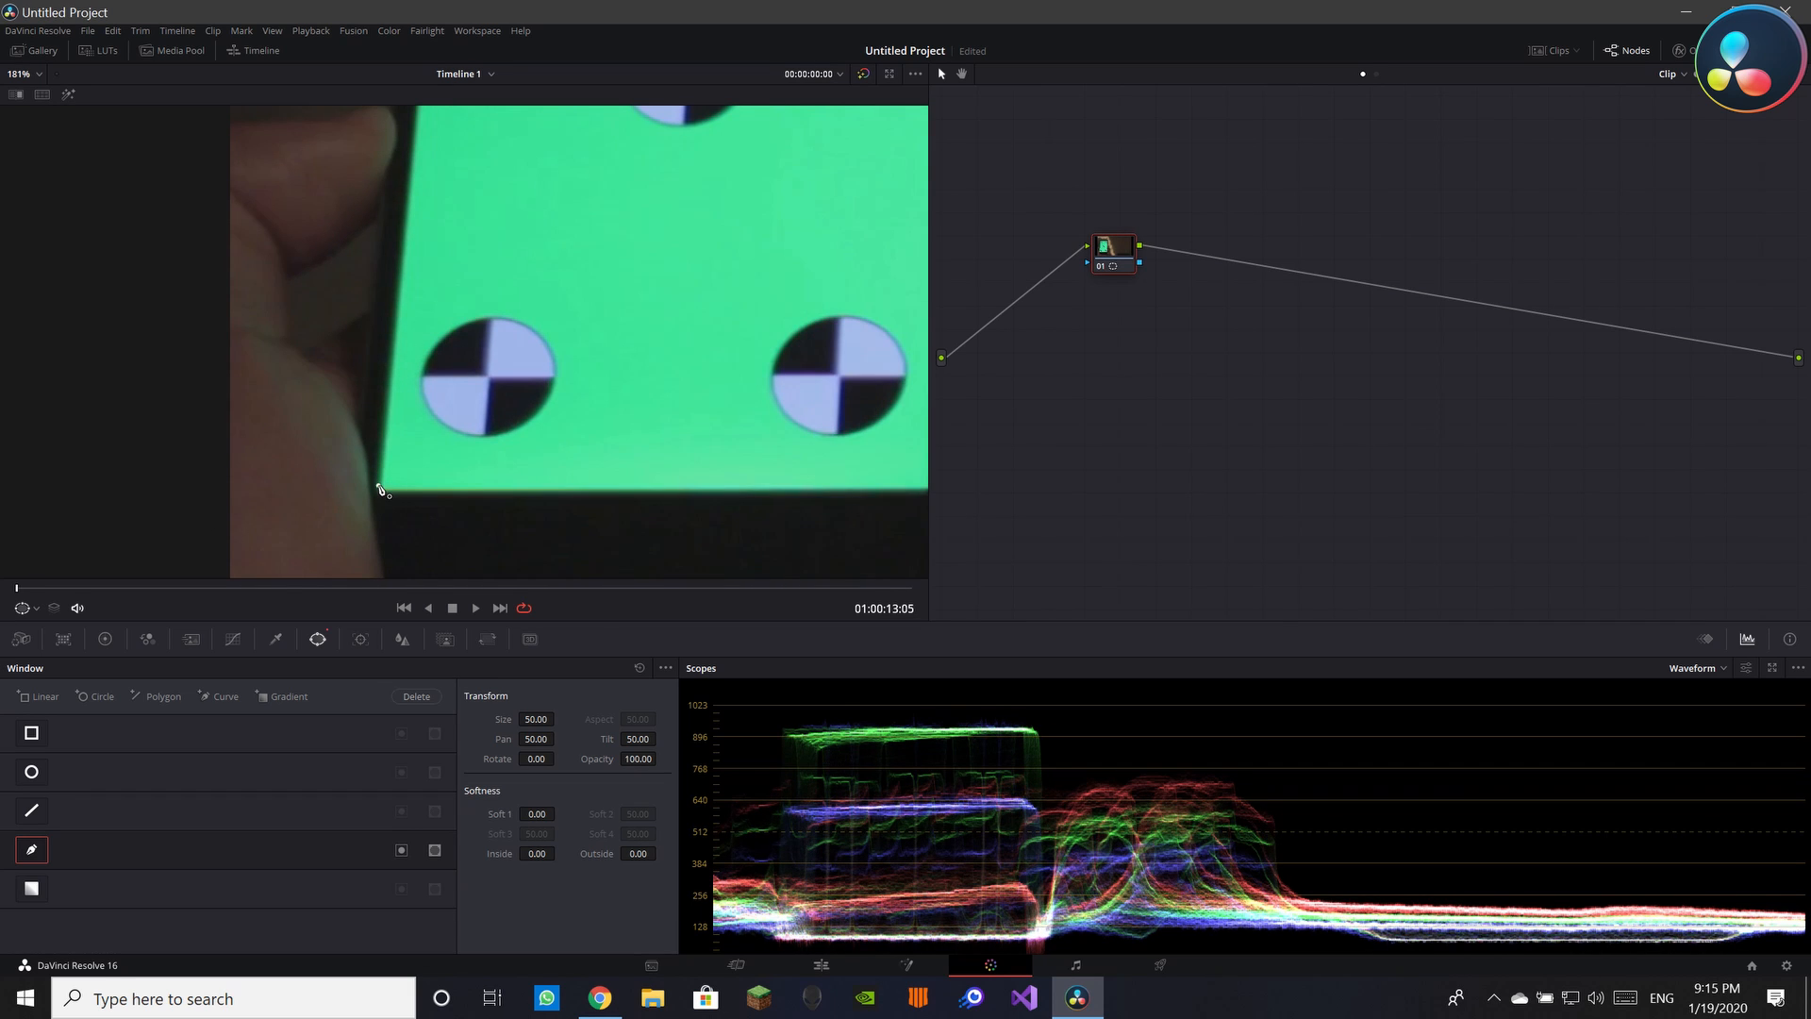
drag(388, 331, 328, 623)
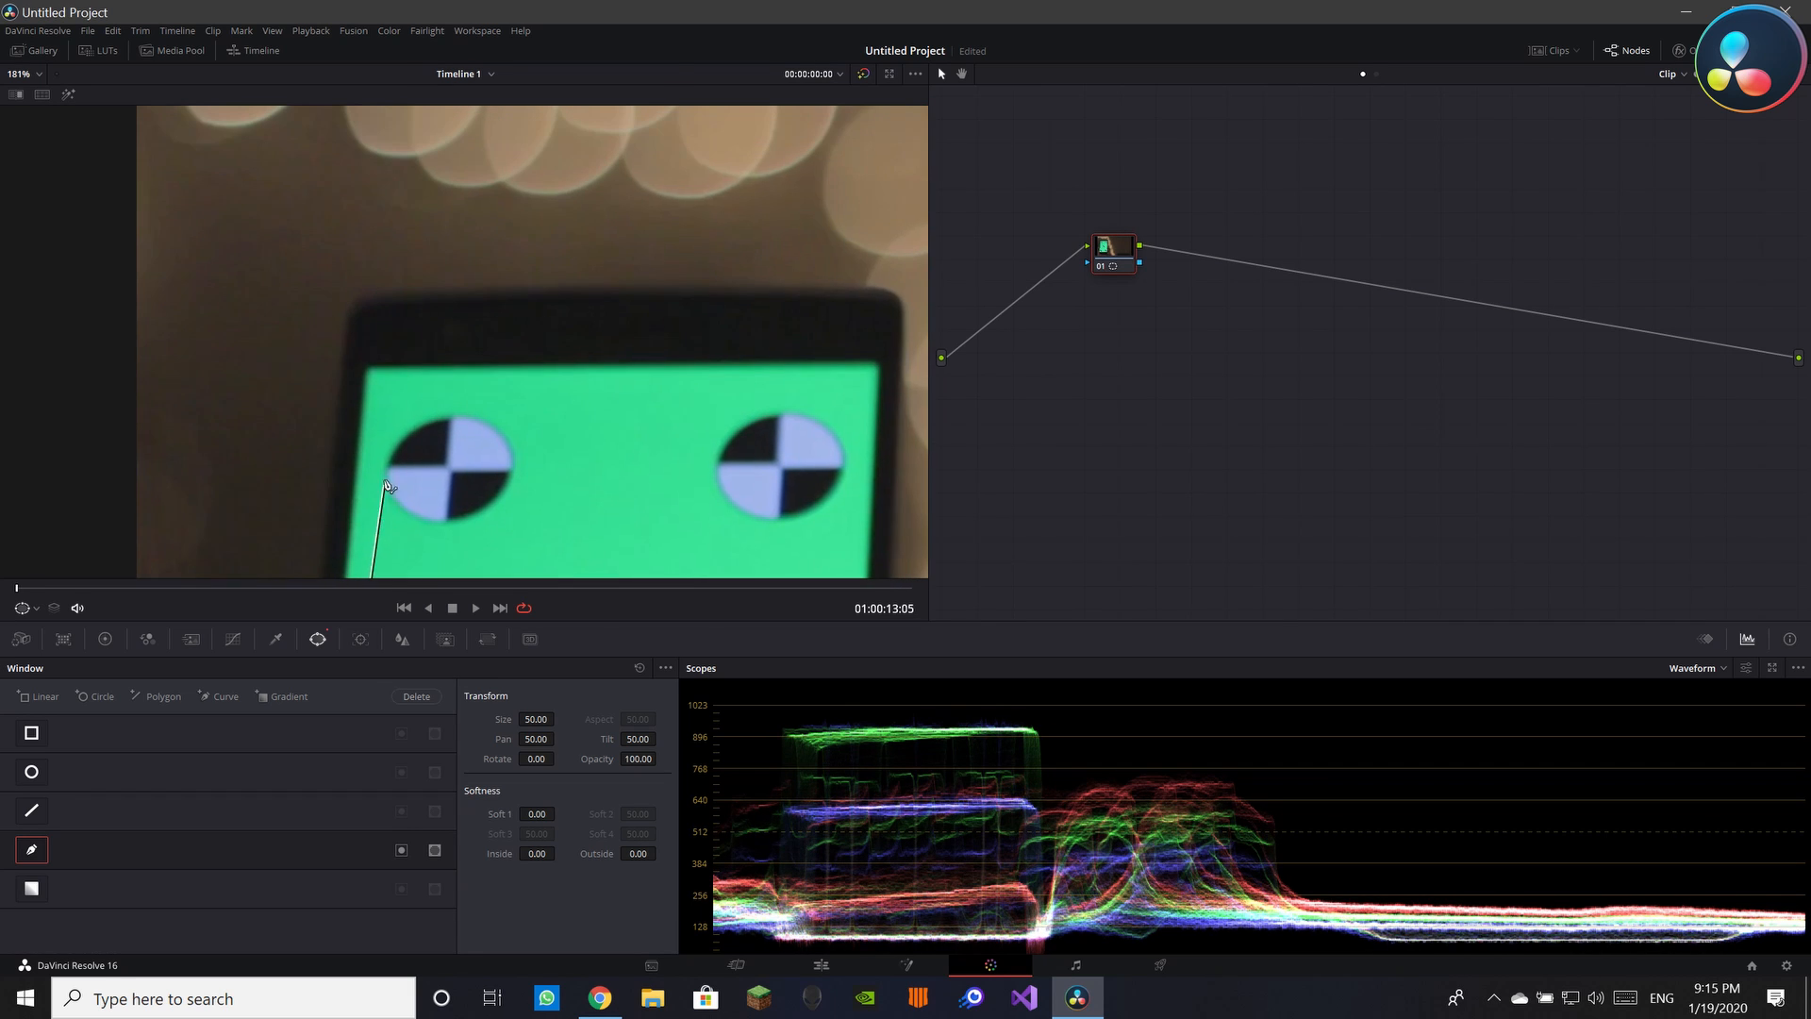
click(364, 362)
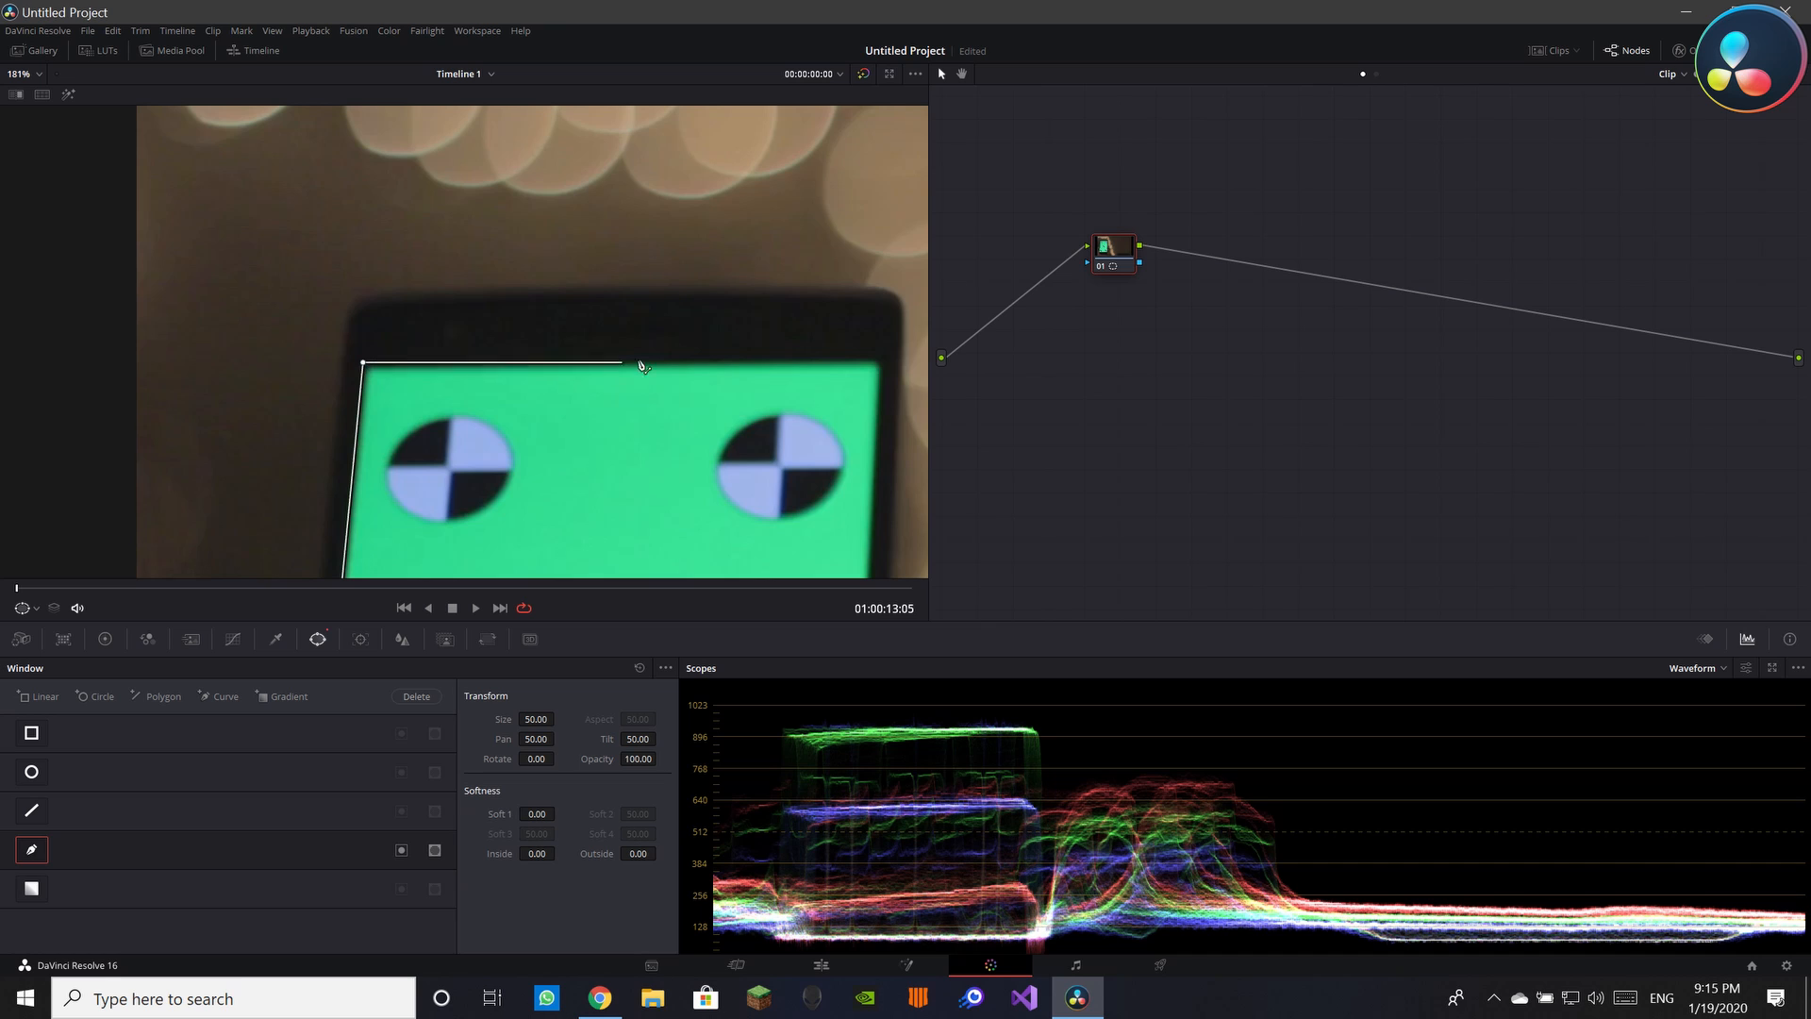
click(882, 359)
drag(883, 360, 727, 148)
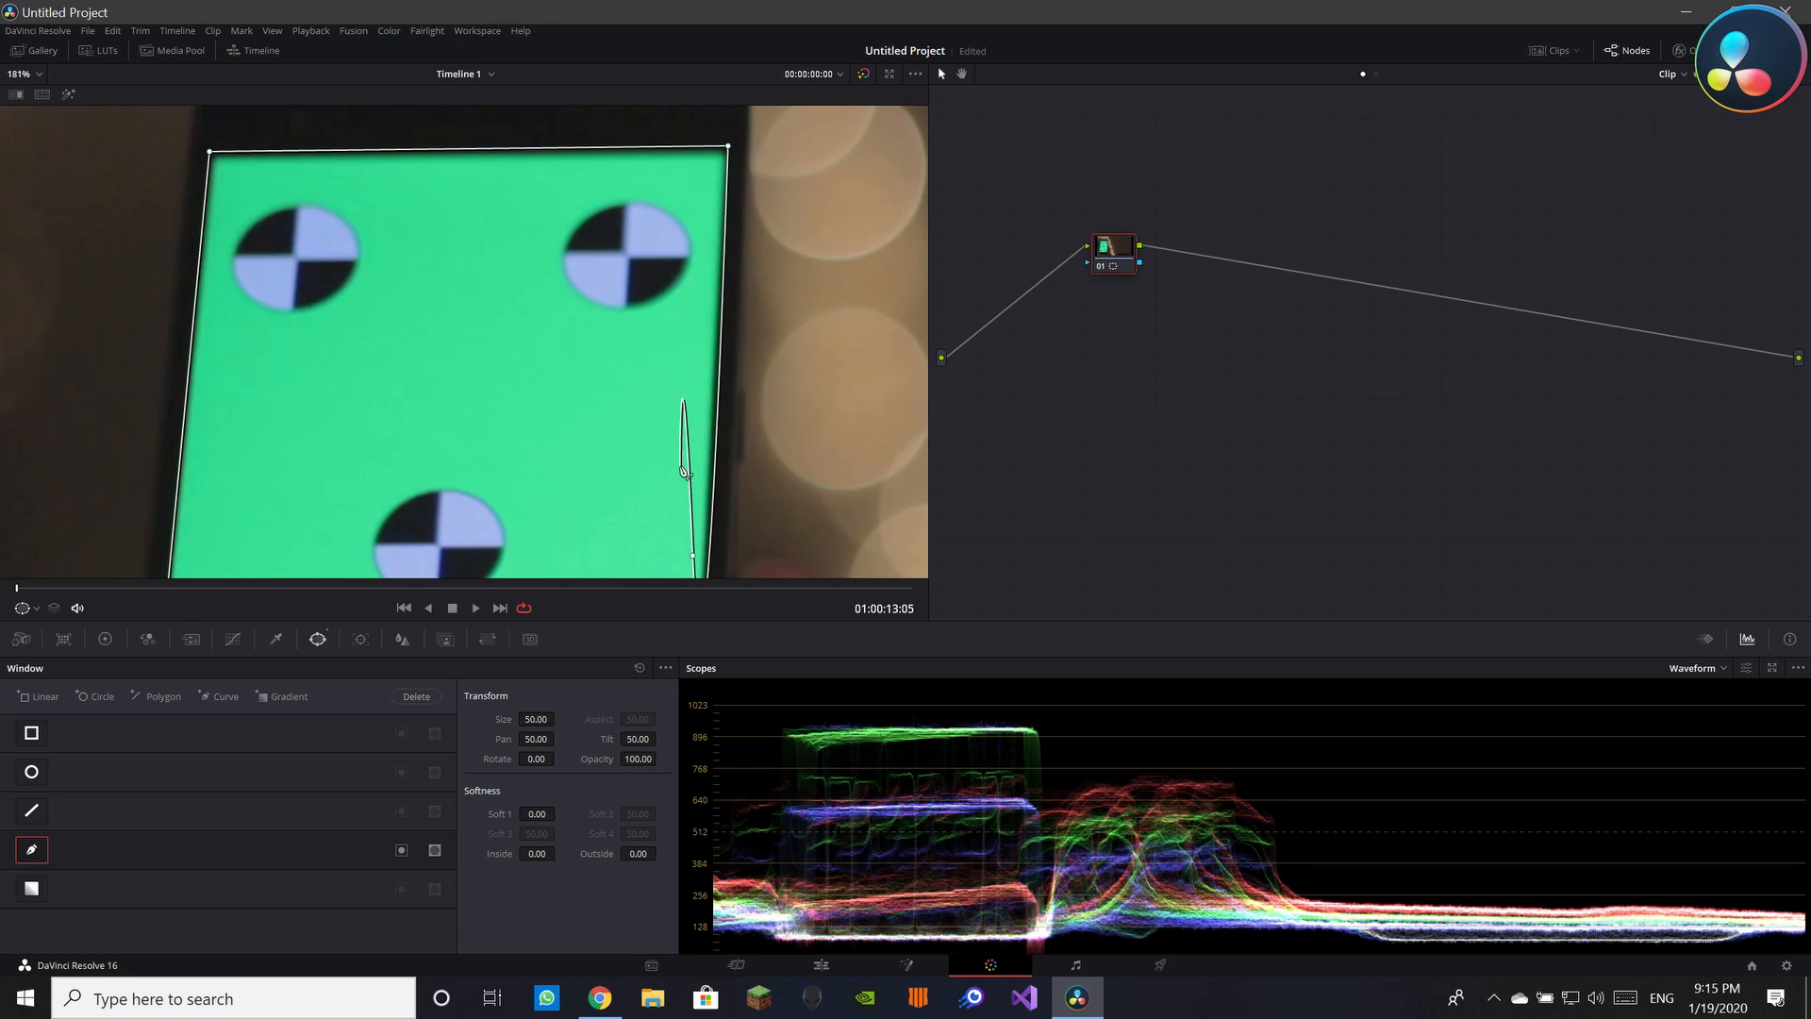
key(ctrl+z)
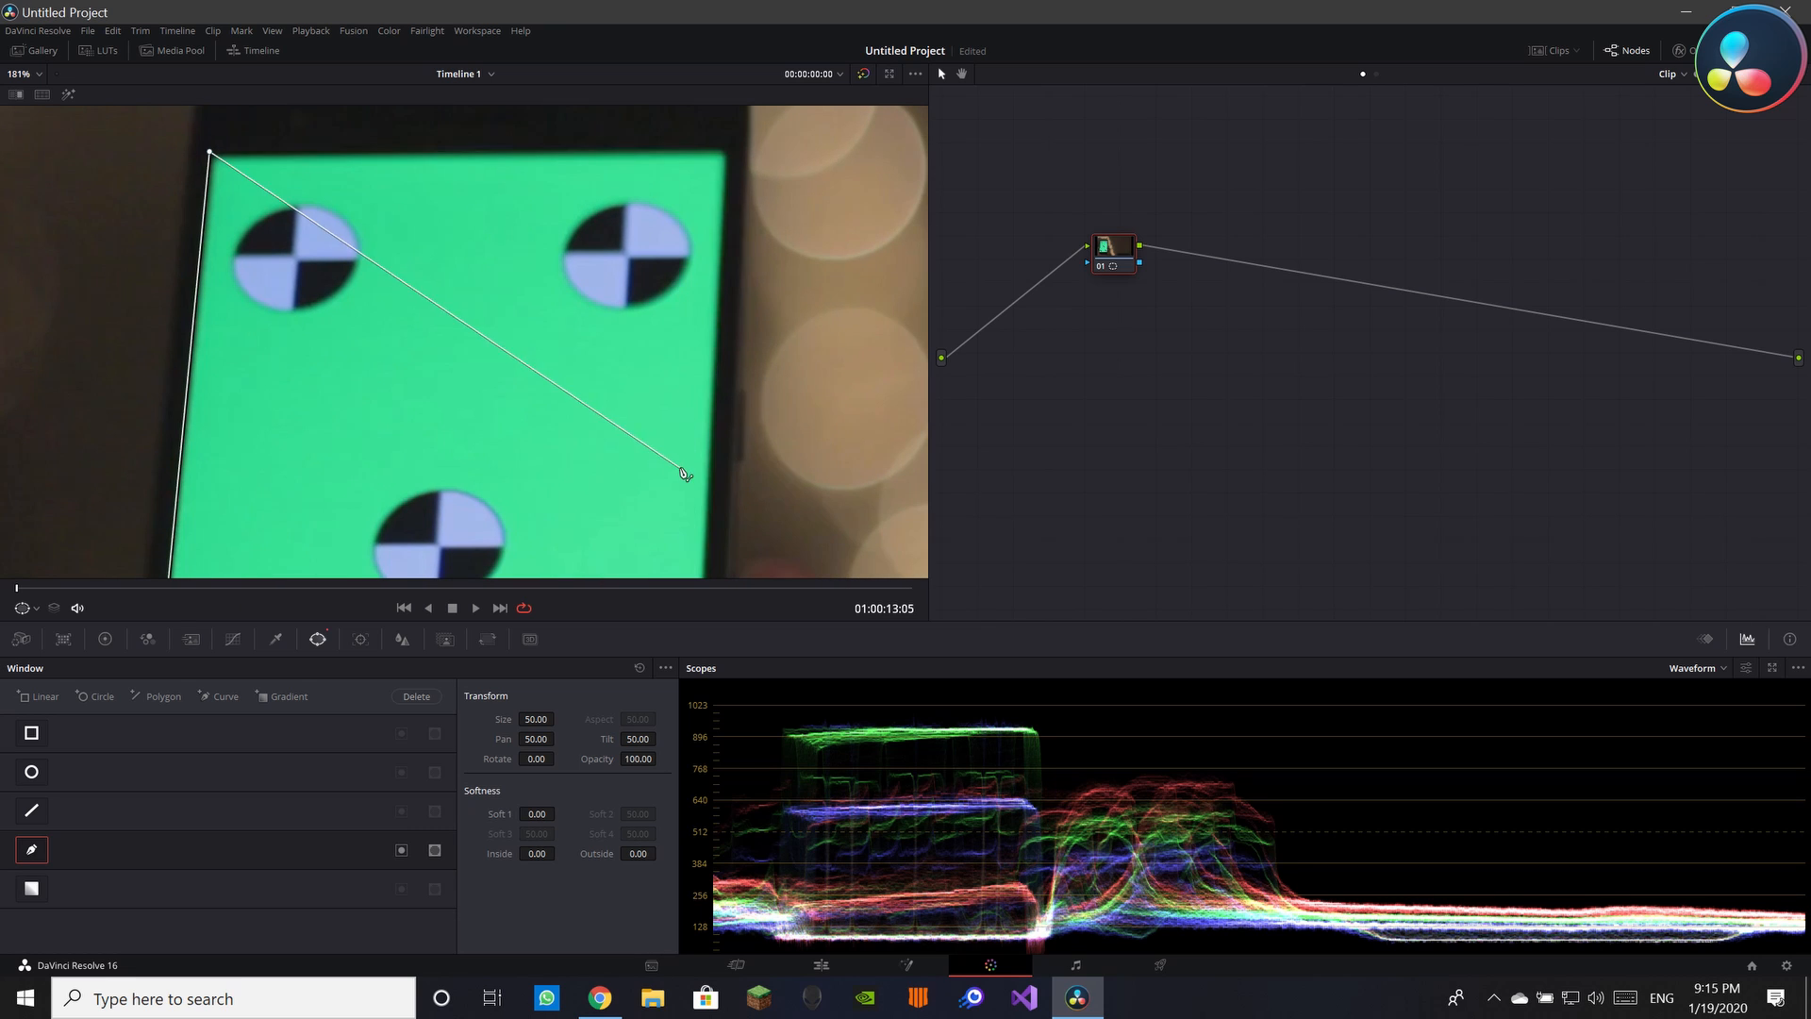
Add window points at the green screen's upper-right and lower-right corners and close the shape at its first point
click(729, 148)
drag(727, 377, 719, 44)
drag(671, 447, 720, 60)
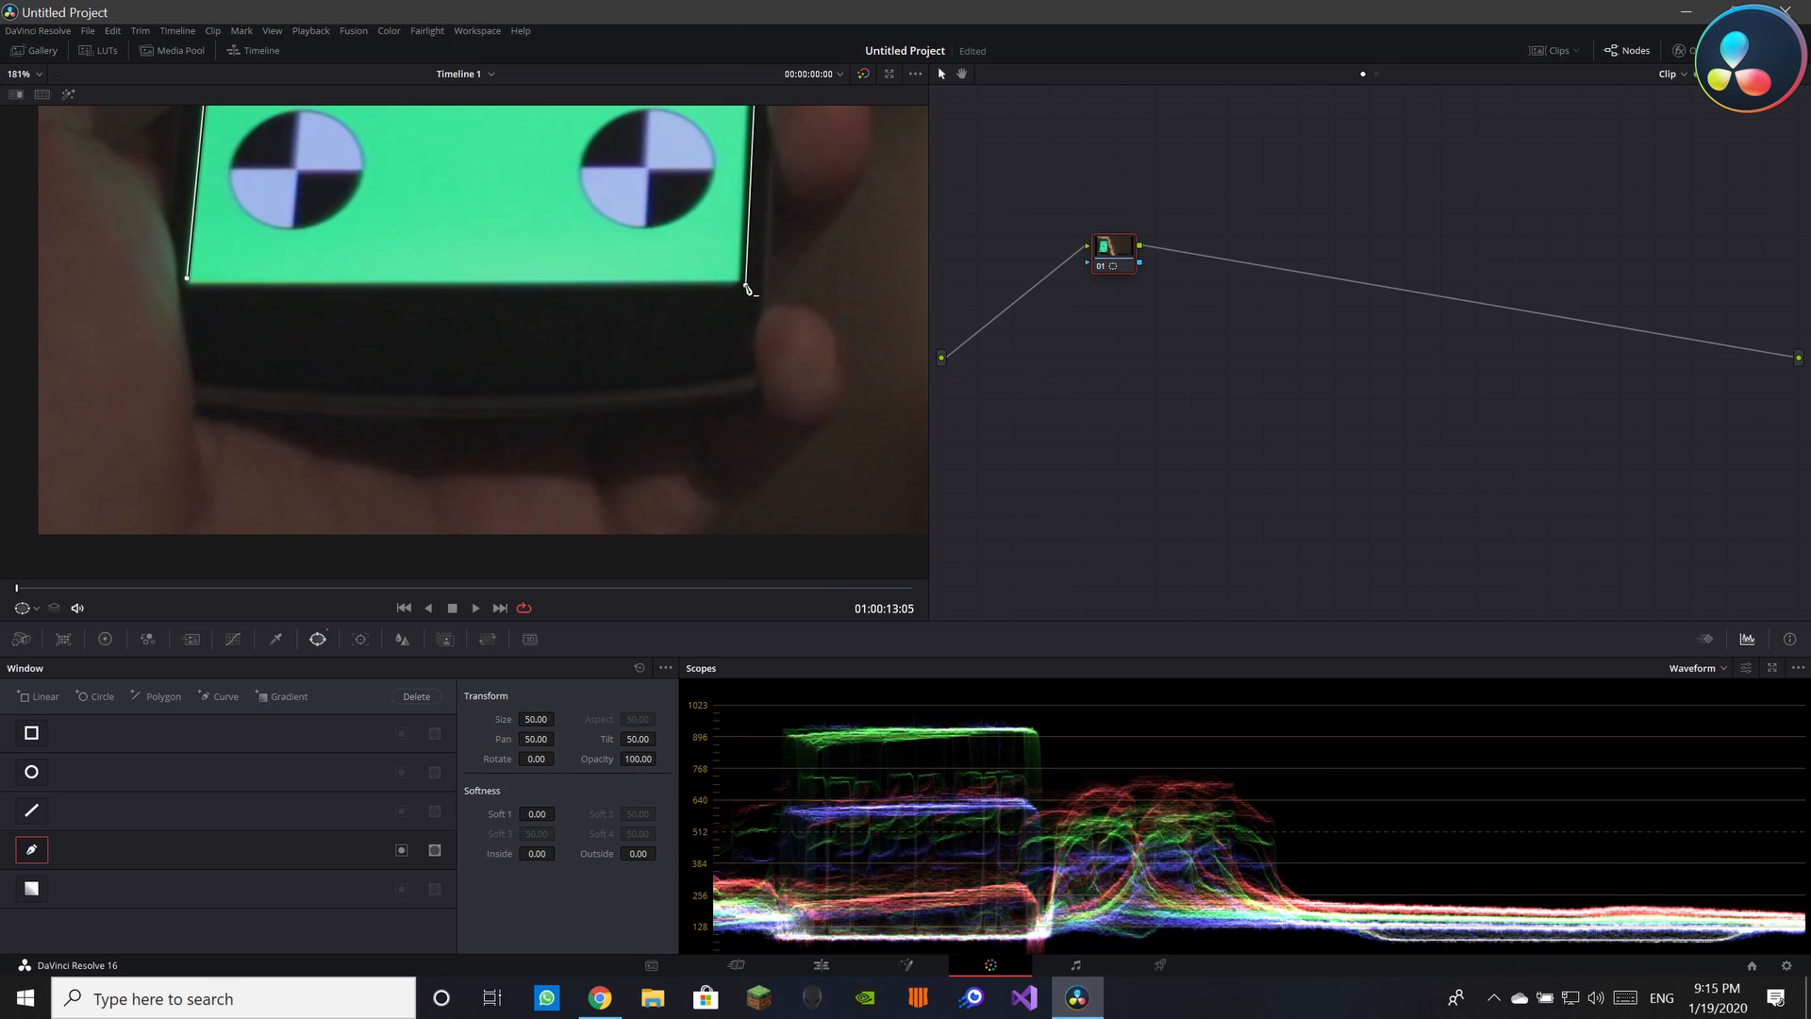
click(746, 283)
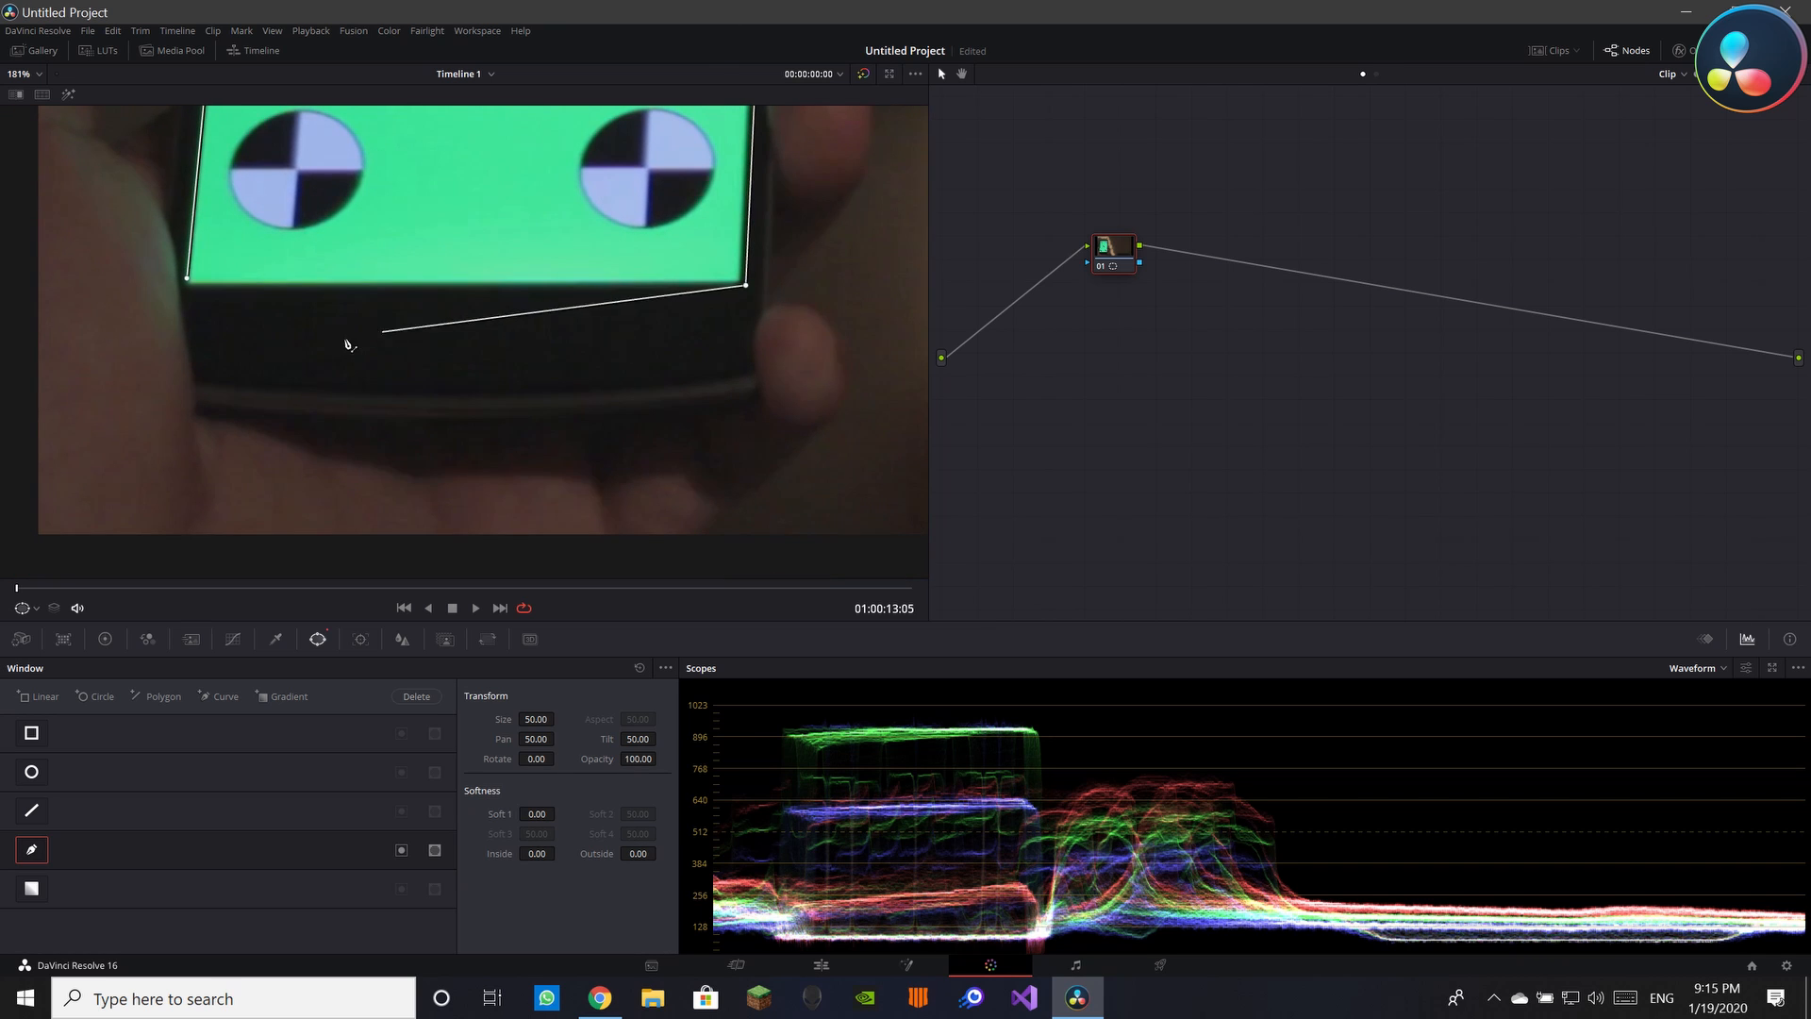
click(186, 279)
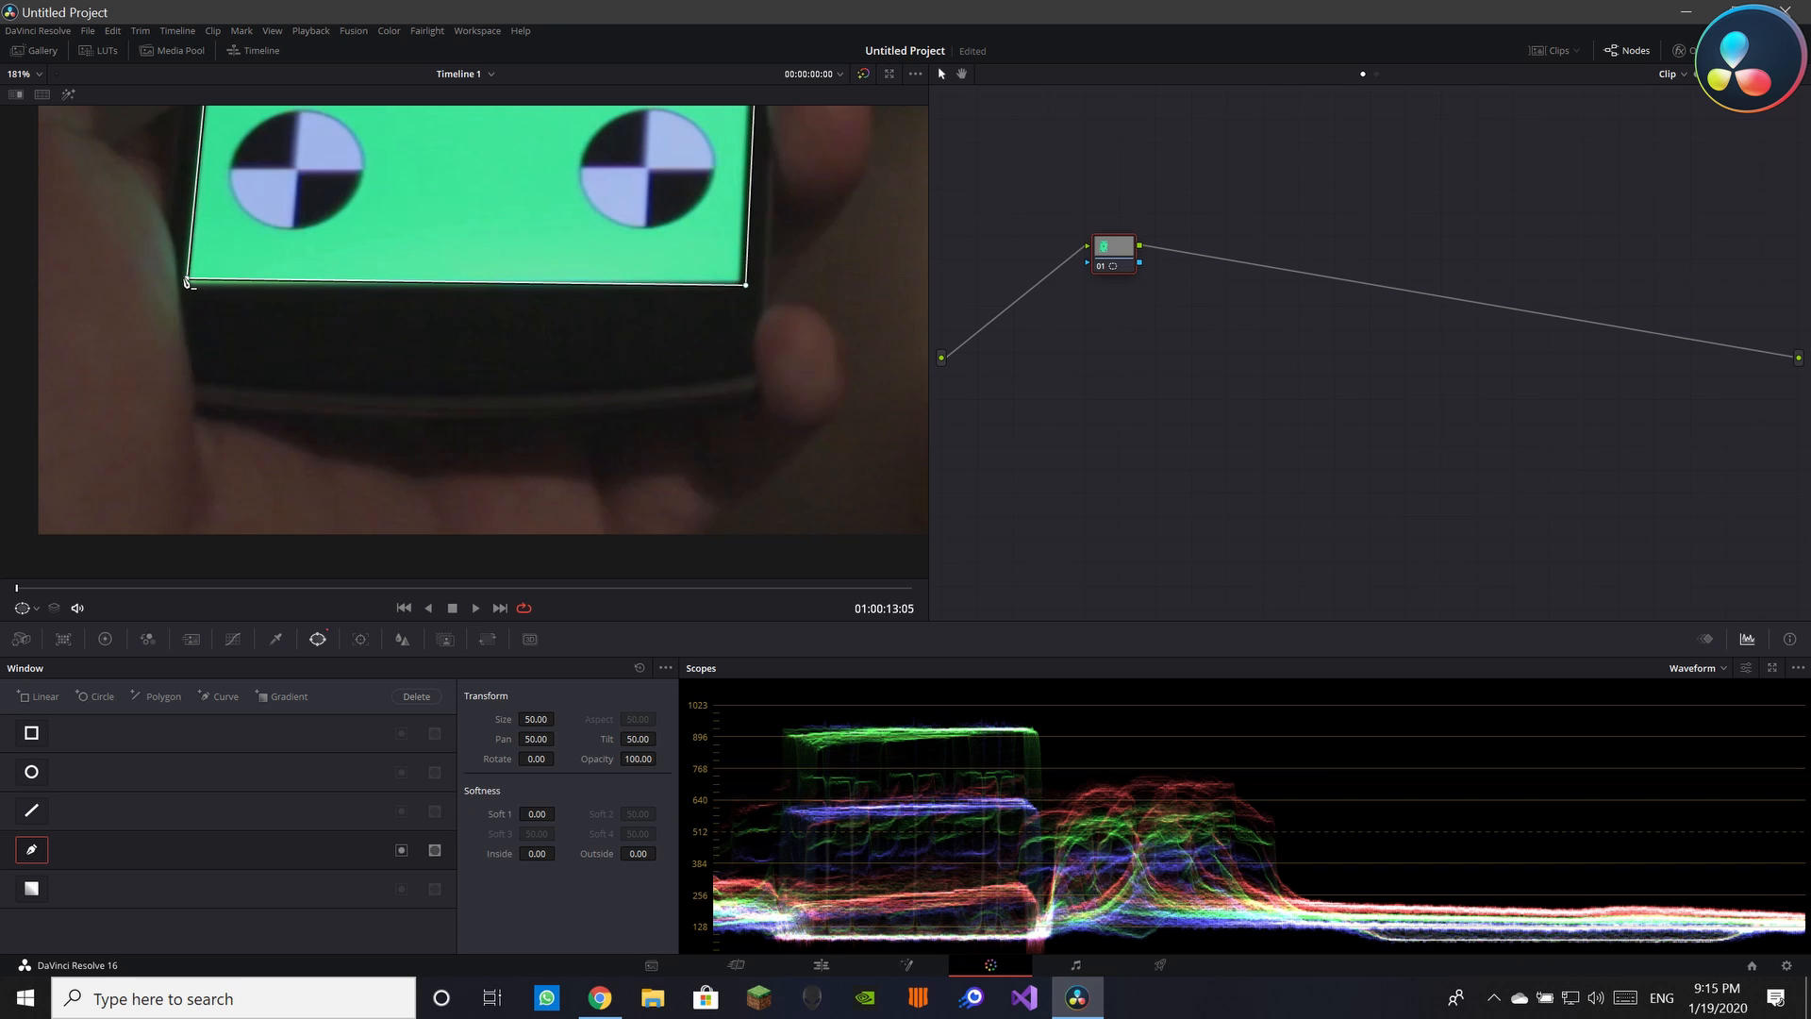
Fine-tune the window's lower-left and upper-right points to fit the corners of the phone's green screen
drag(188, 281, 187, 292)
drag(363, 291, 380, 594)
drag(487, 194, 498, 668)
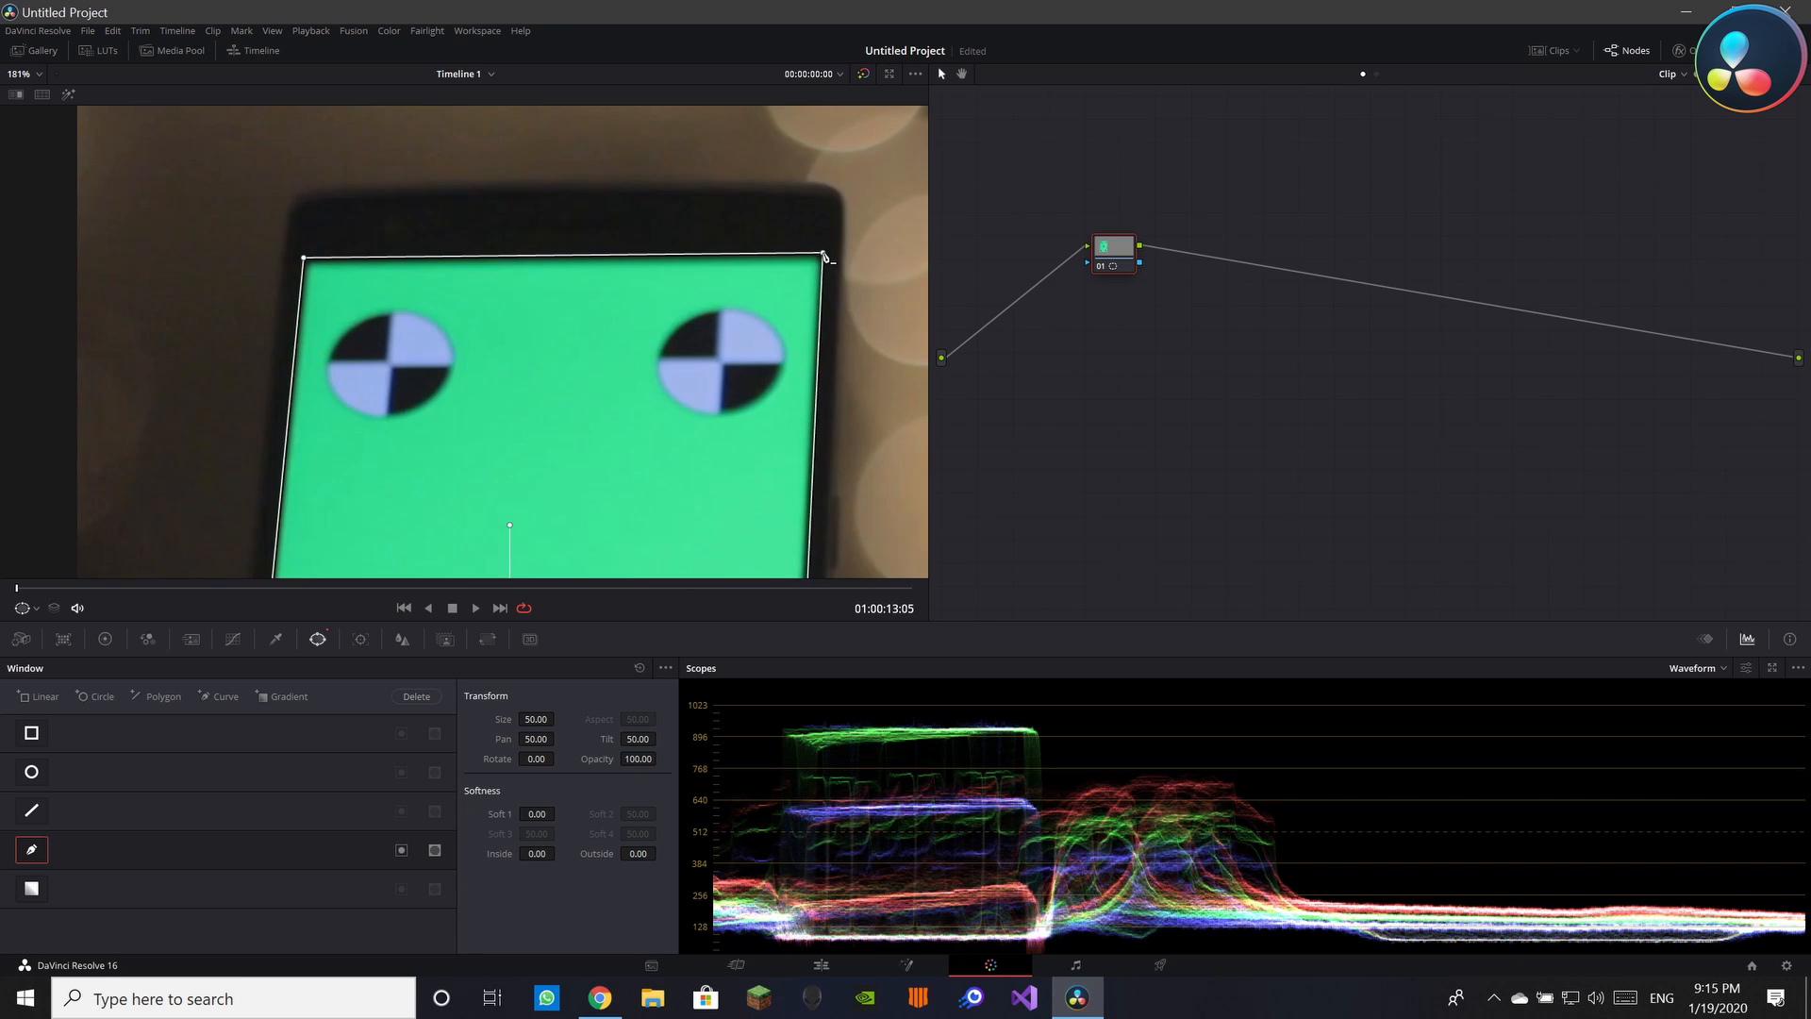
drag(824, 254, 826, 255)
scroll(826, 256, down, 10)
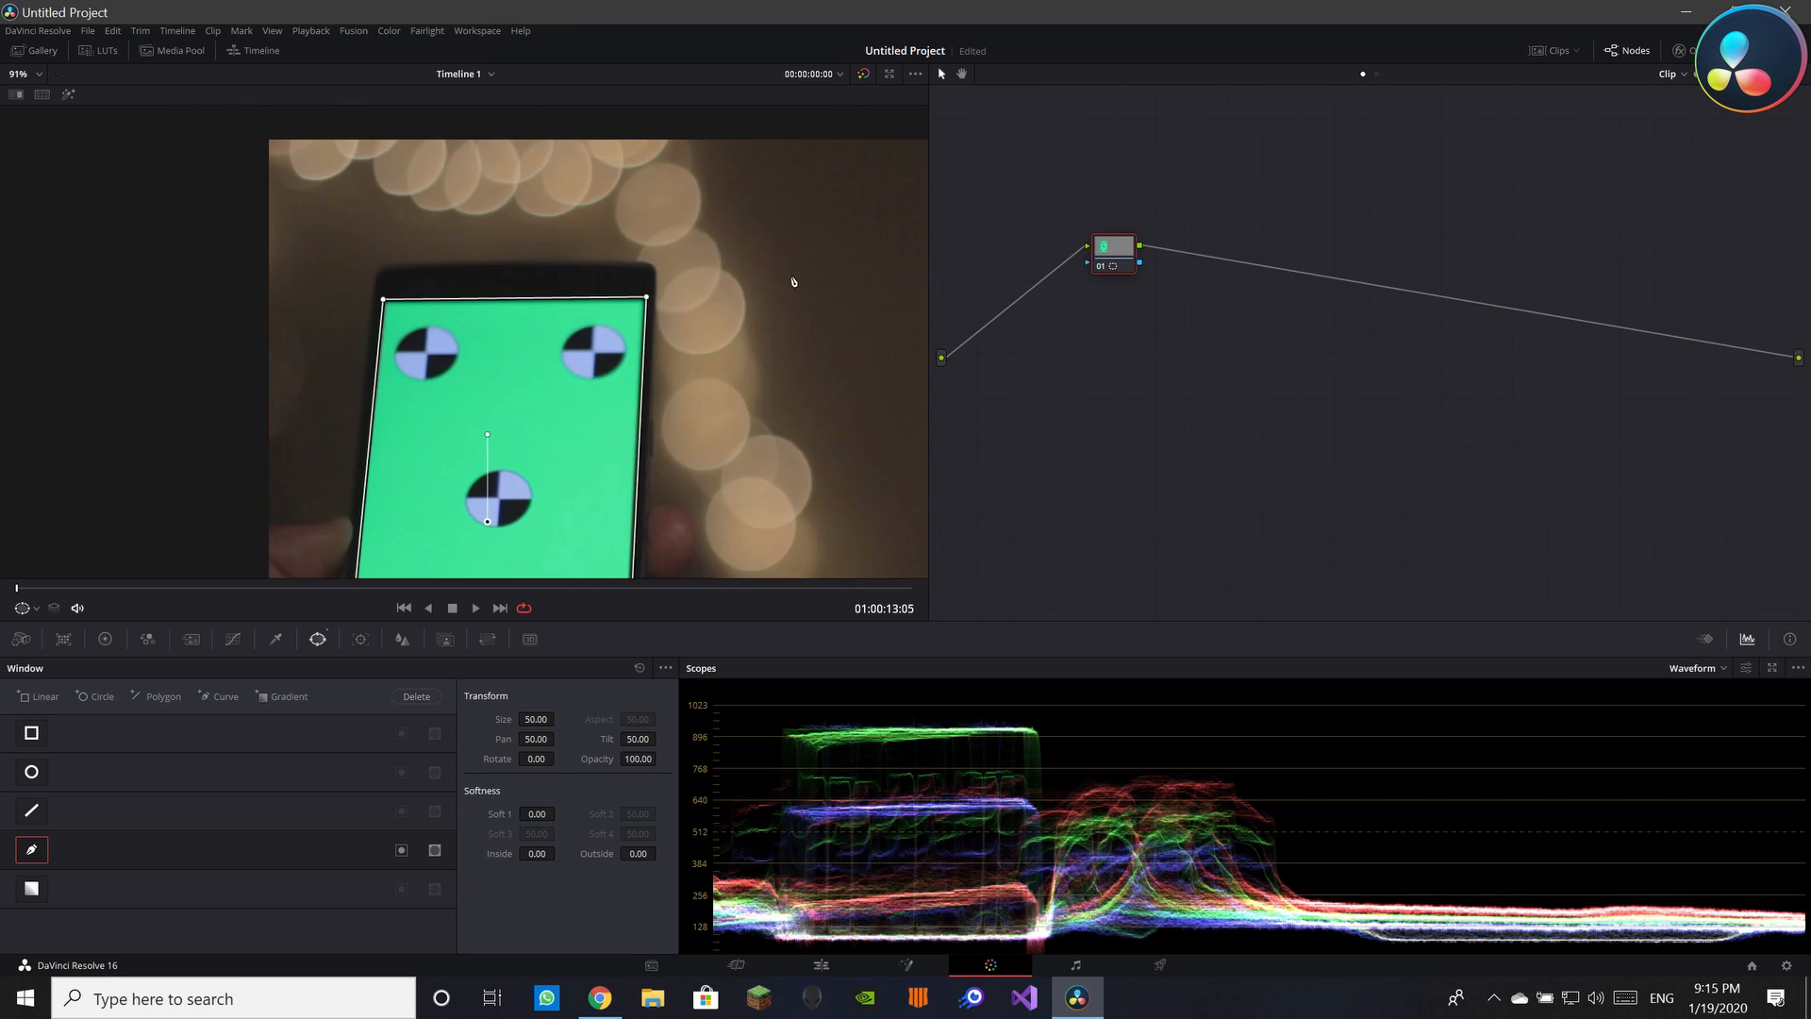
drag(709, 226, 665, 106)
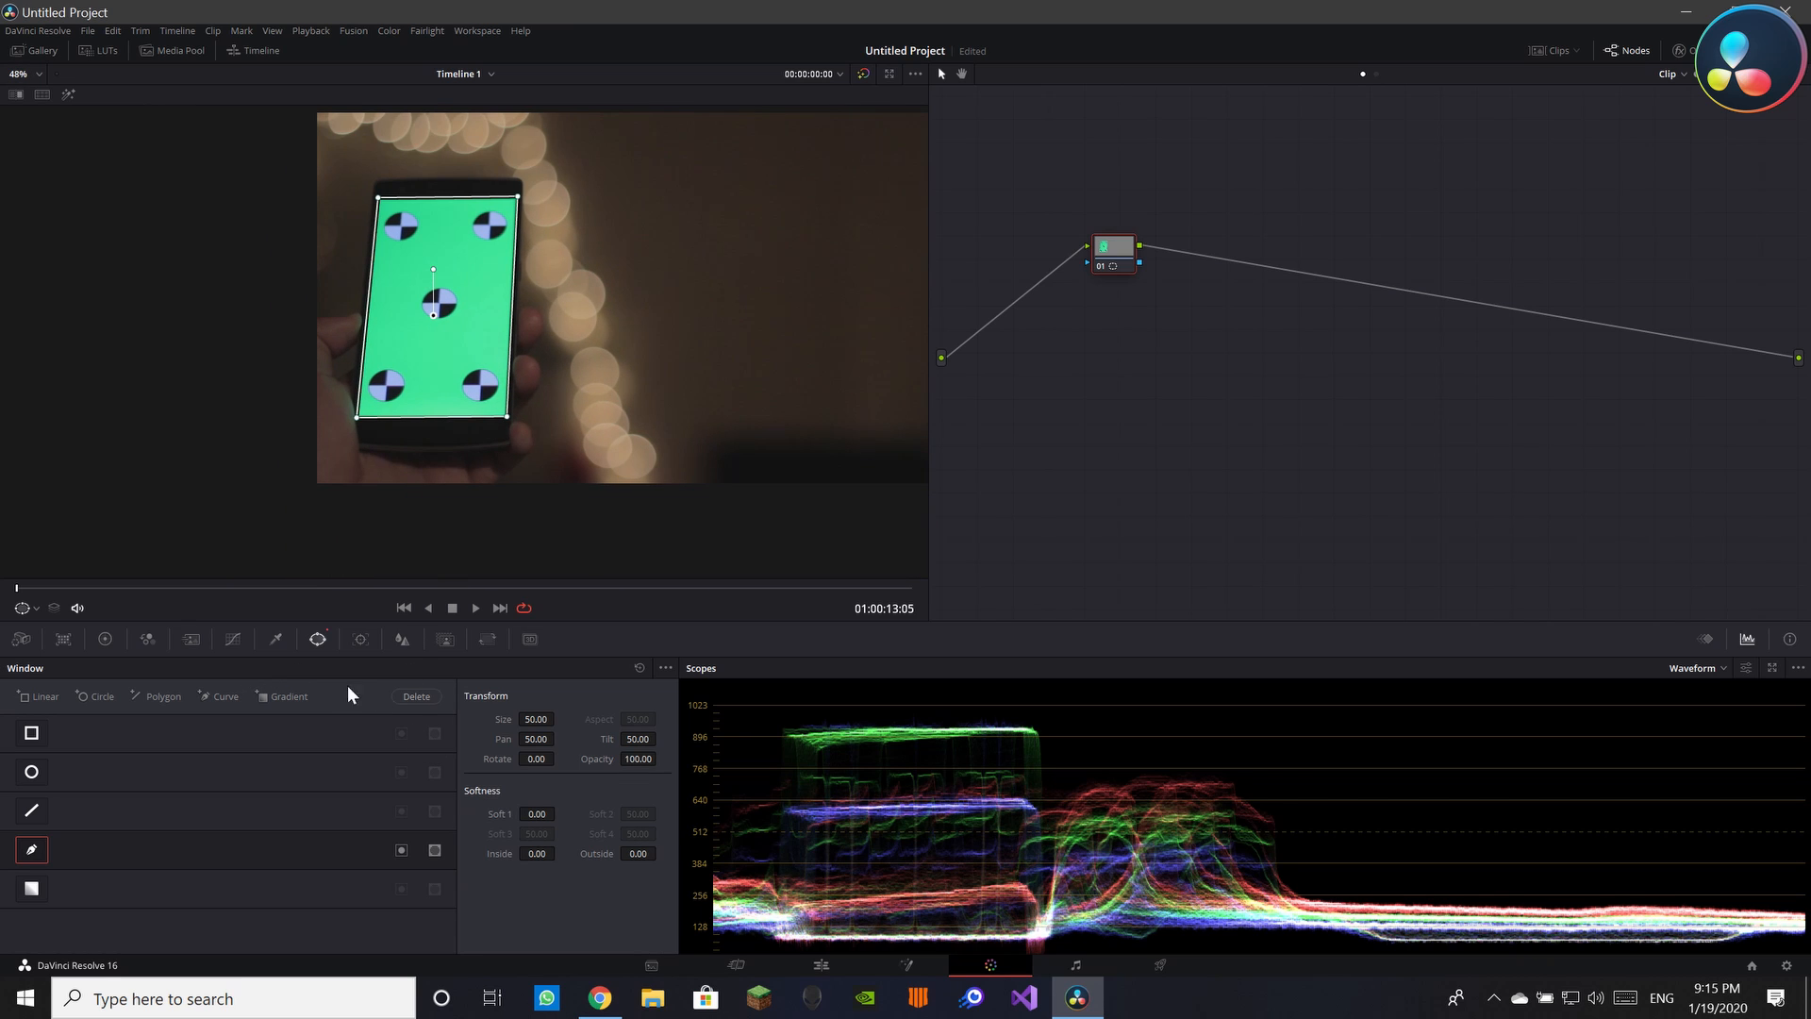
Track the window forward through the whole clip and return the playhead to the first frame
click(359, 641)
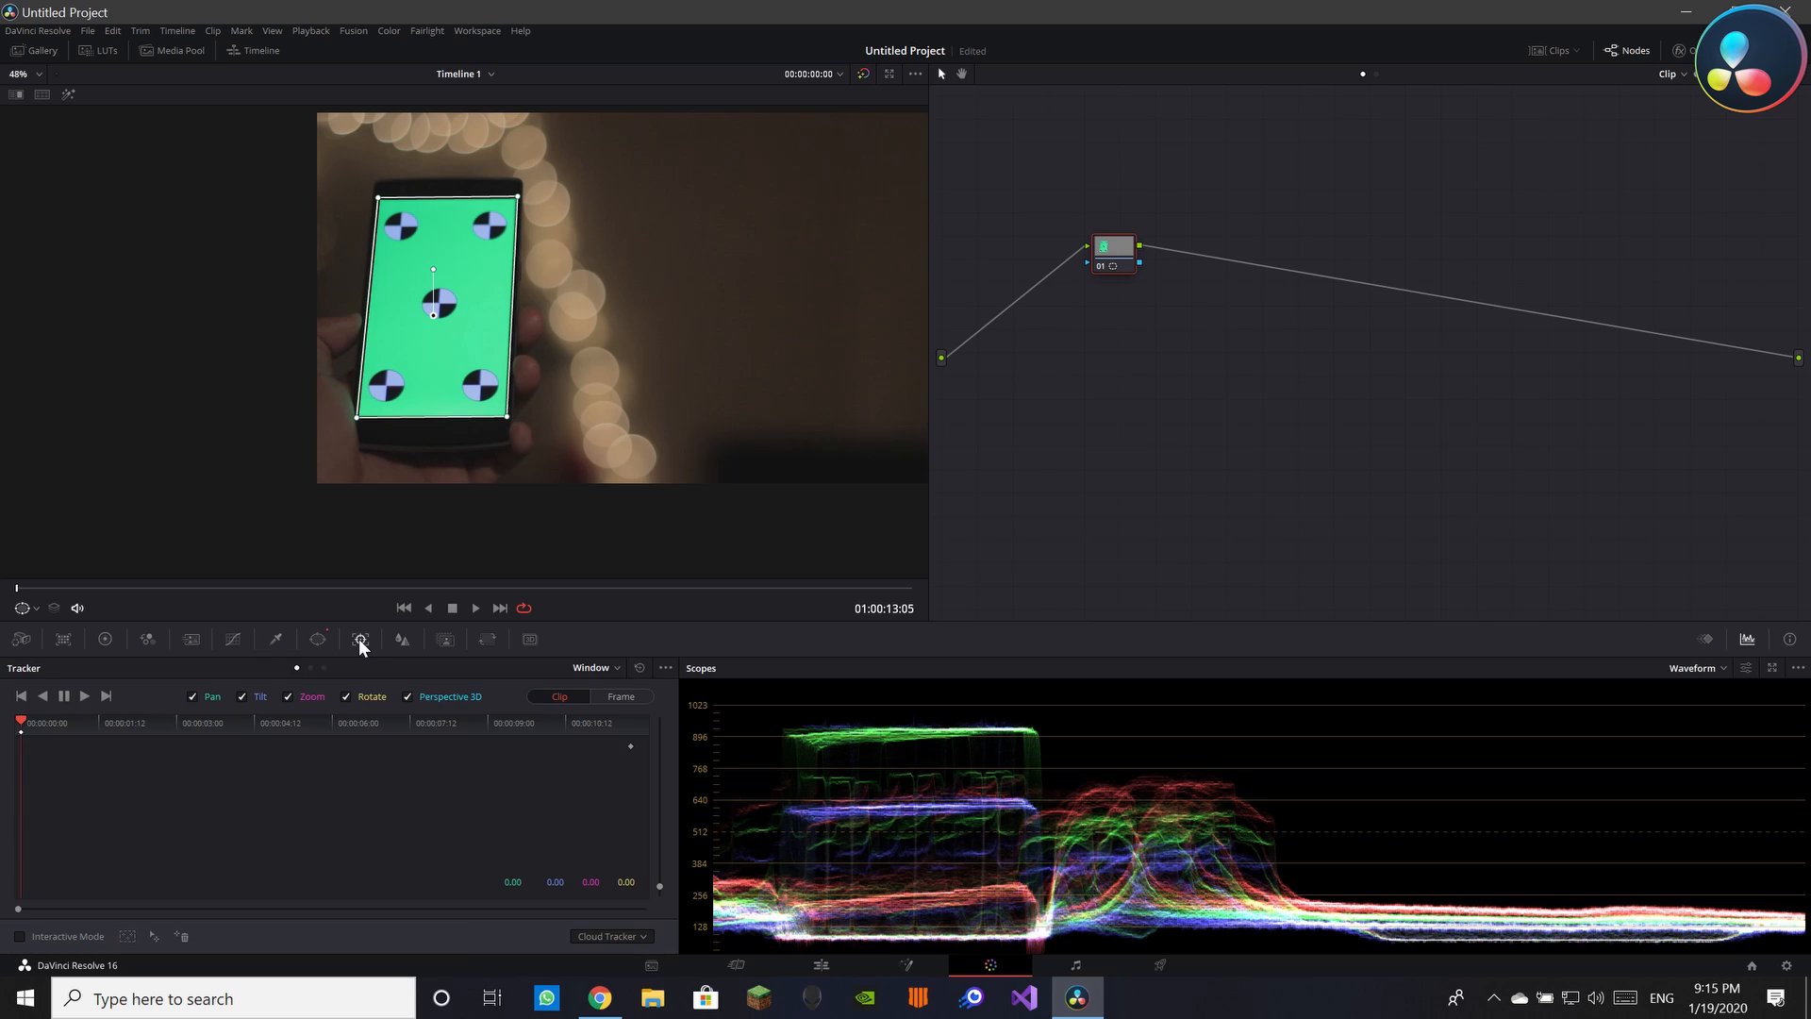
click(81, 698)
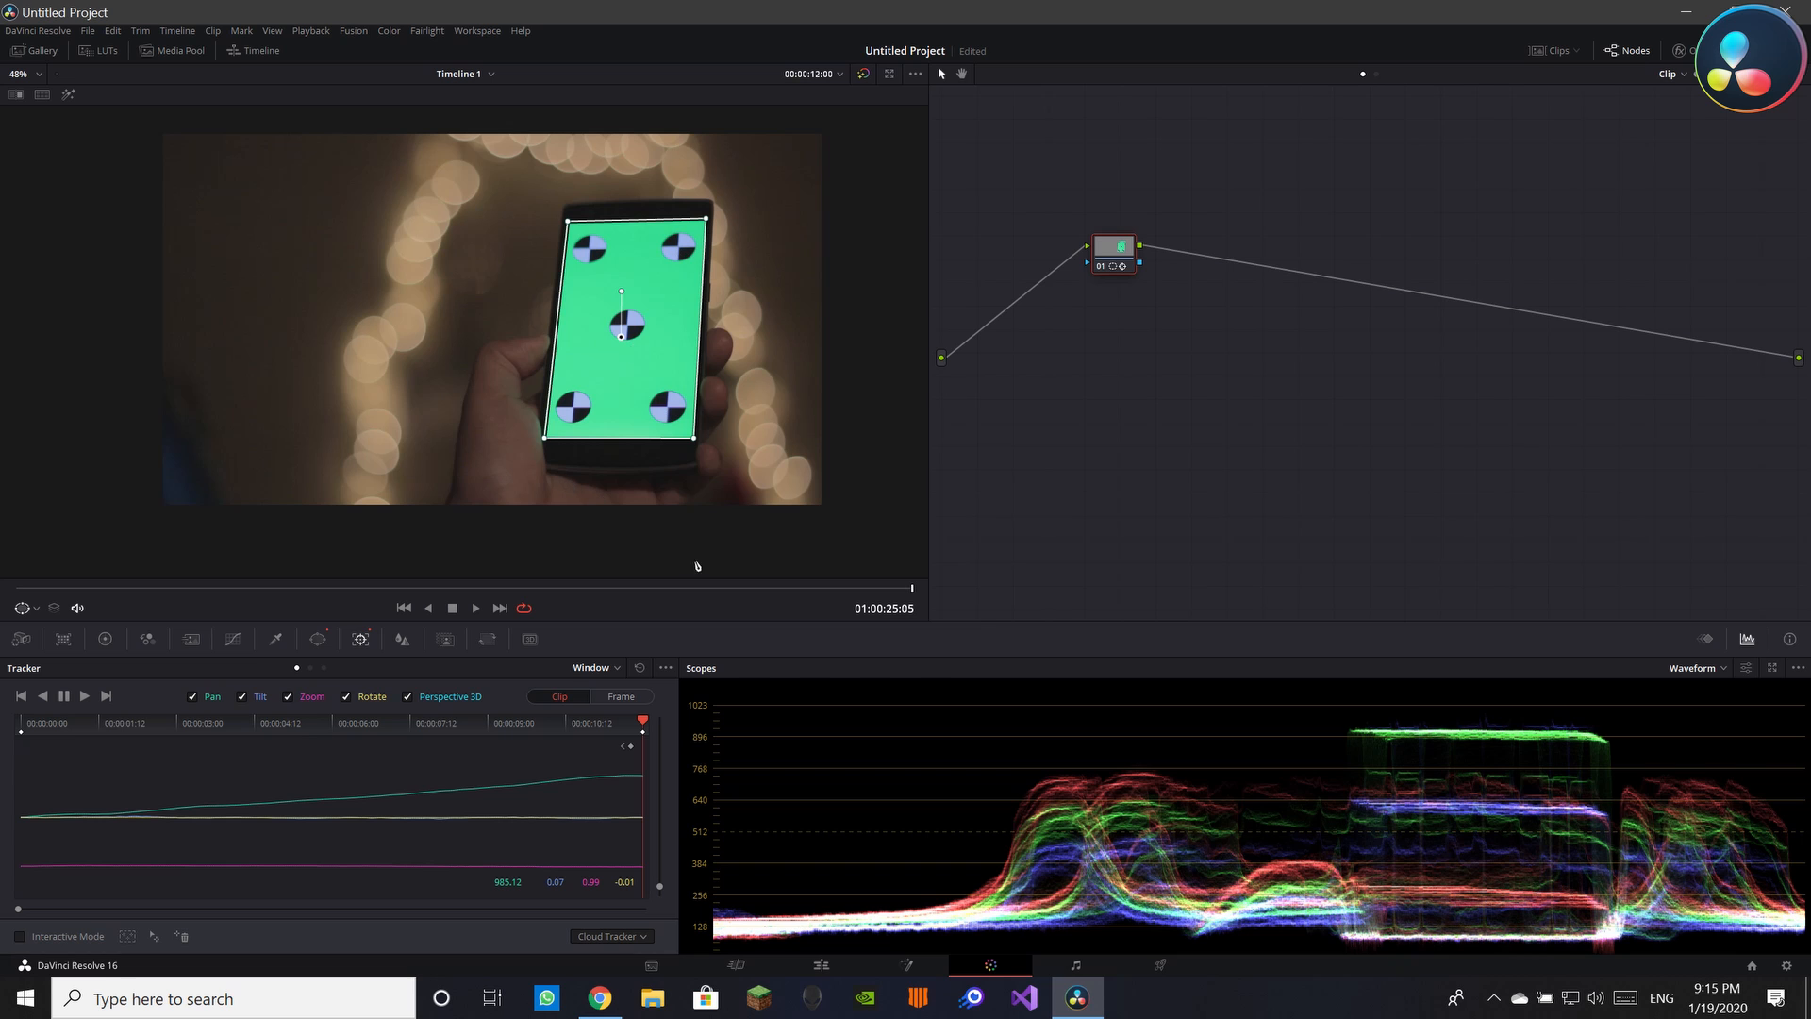
drag(769, 588, 3, 587)
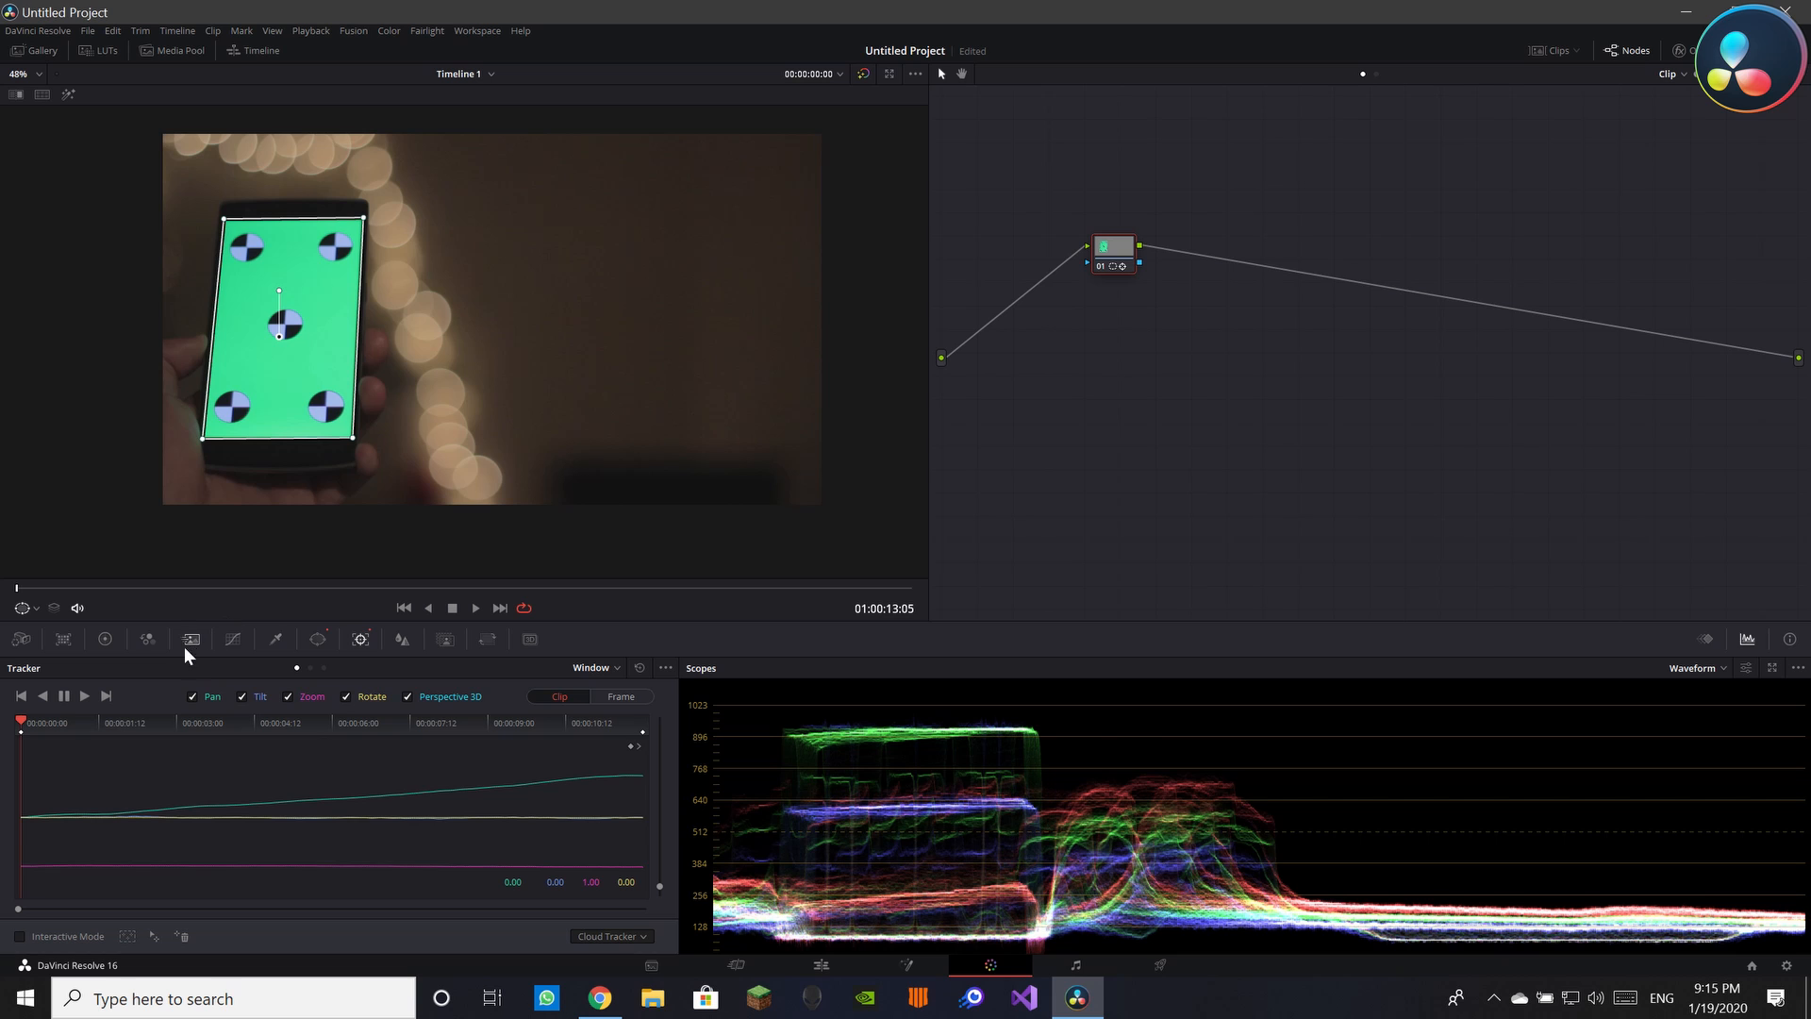
Try shifting the windowed area's Offset color balance in the Color Wheels, and reset the Offset wheel
click(105, 639)
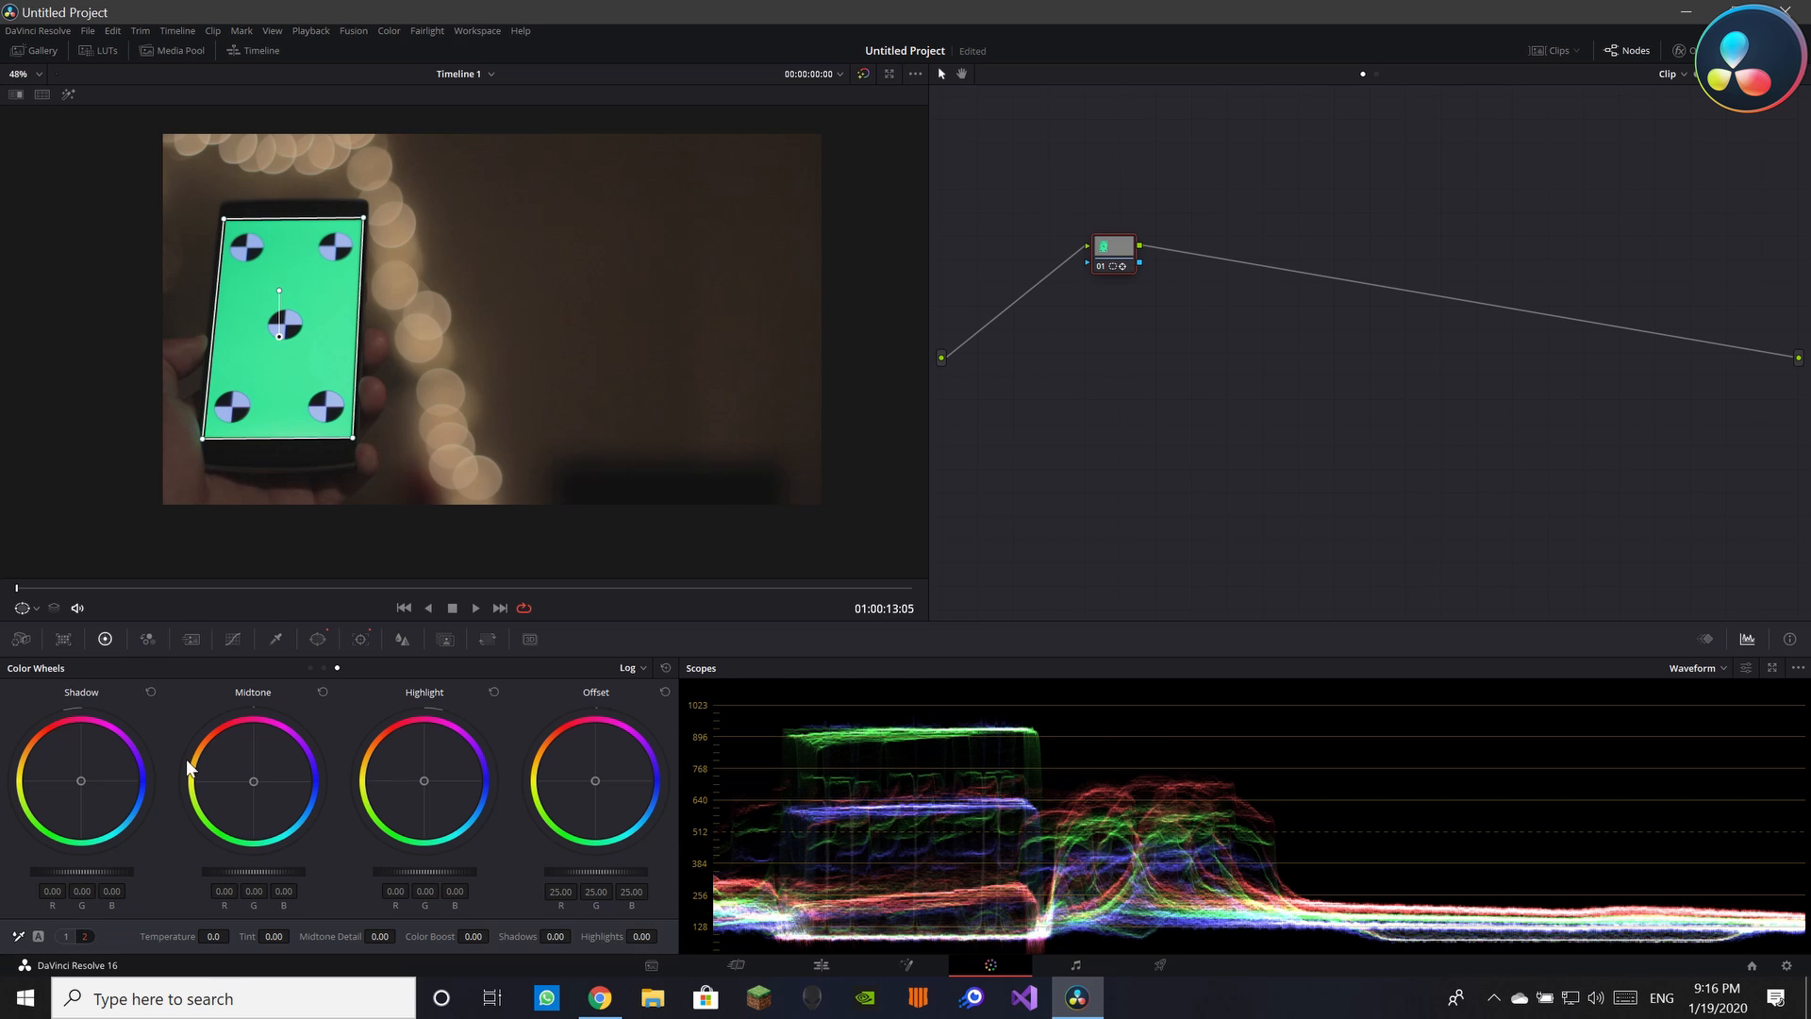
mouse_move(611, 799)
mouse_down()
mouse_move(568, 765)
mouse_move(601, 773)
mouse_up()
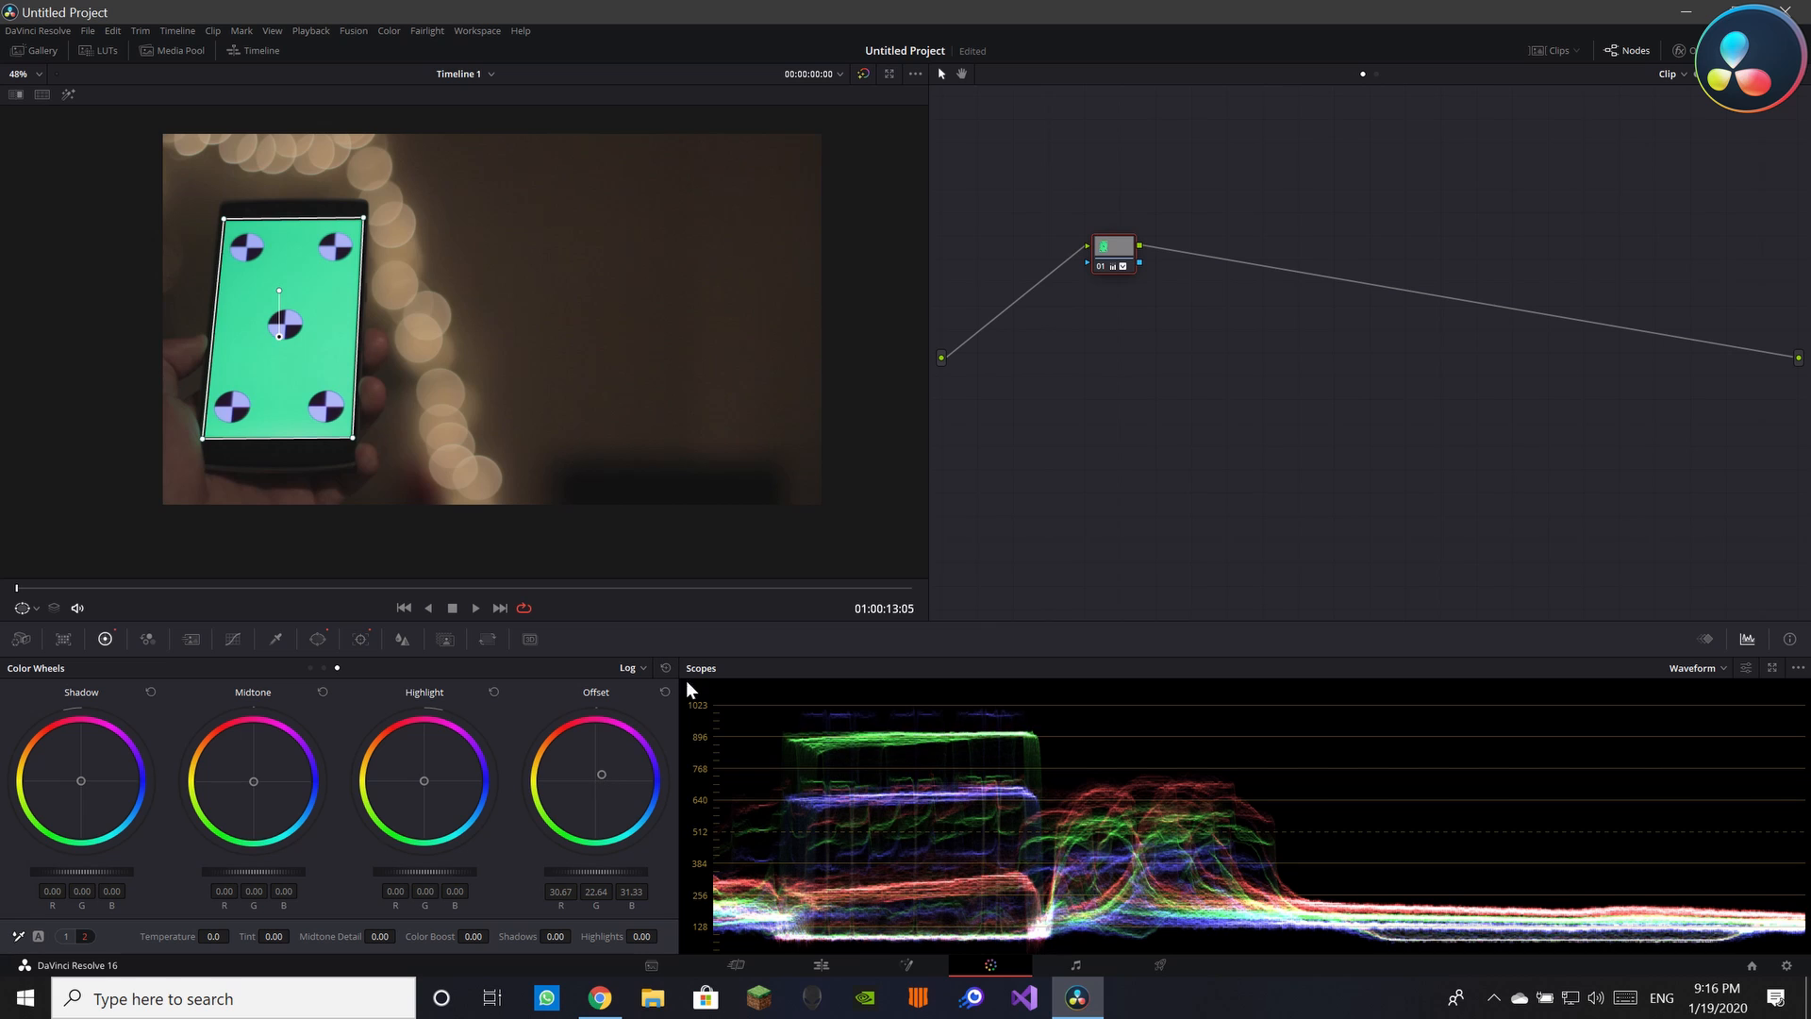
click(667, 693)
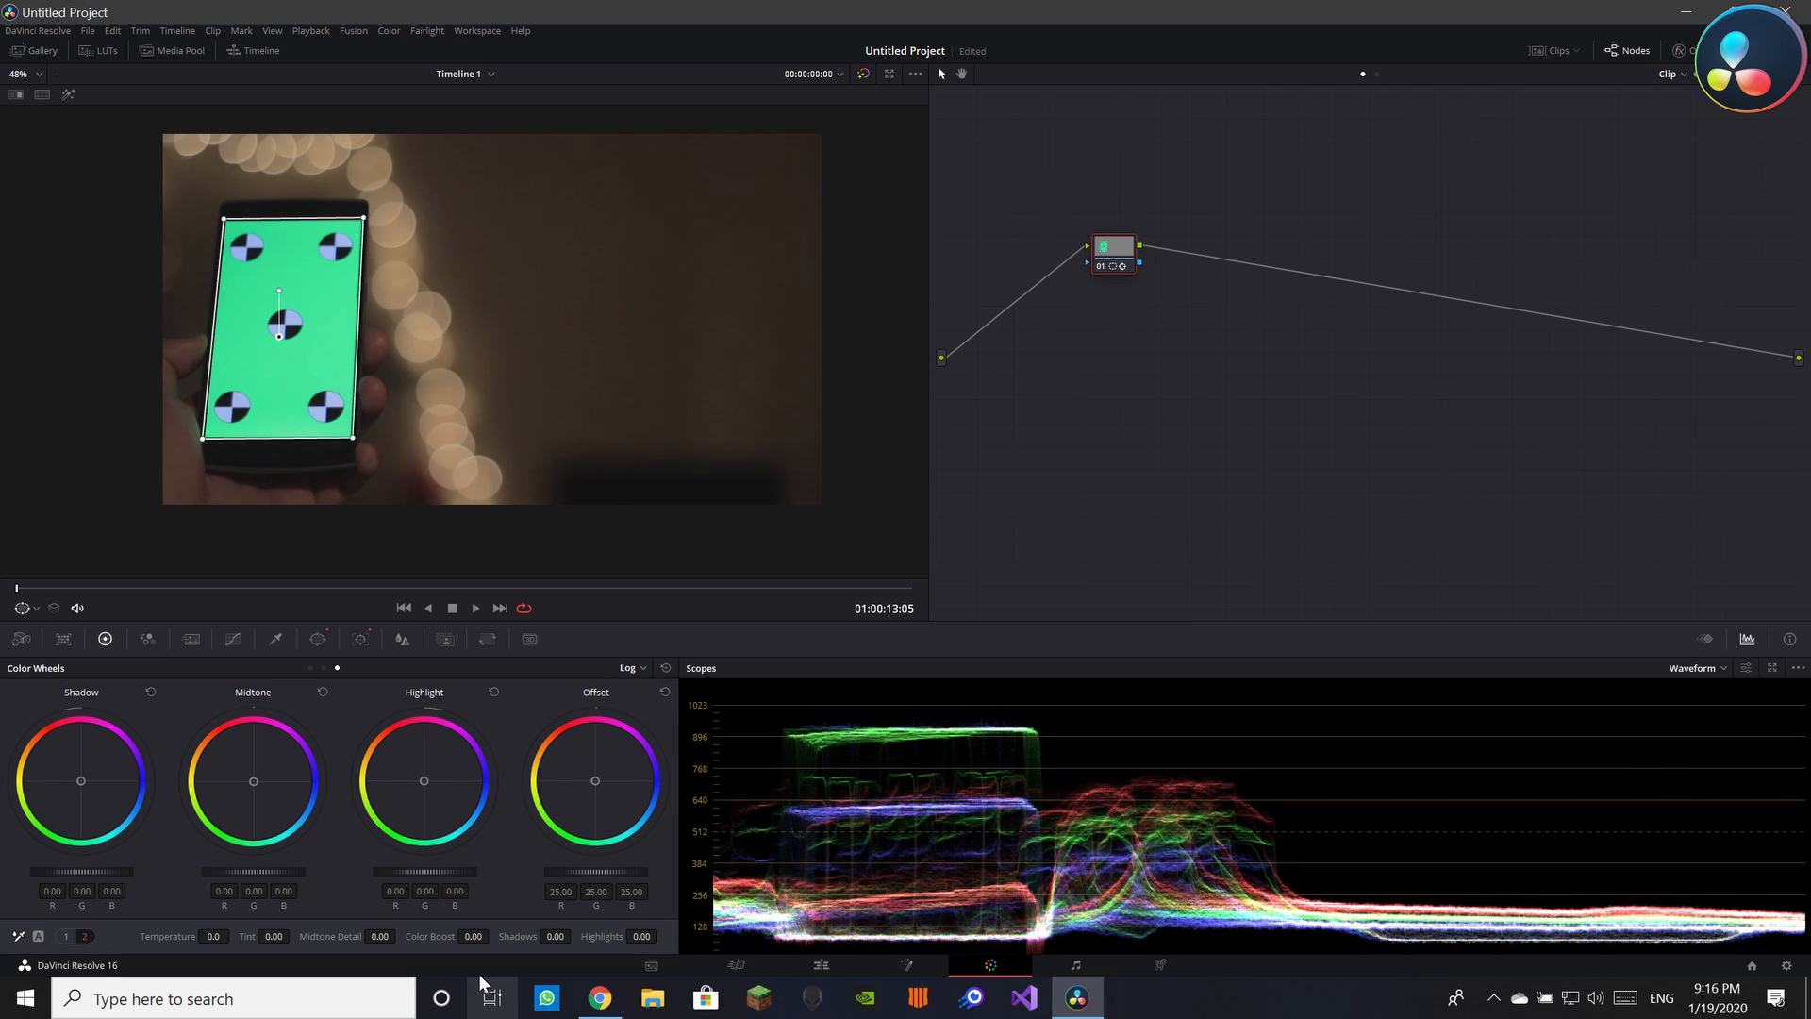
Try Shadows at -100 and a lower Highlights value on the windowed area, resetting each to its default
drag(550, 936, 472, 937)
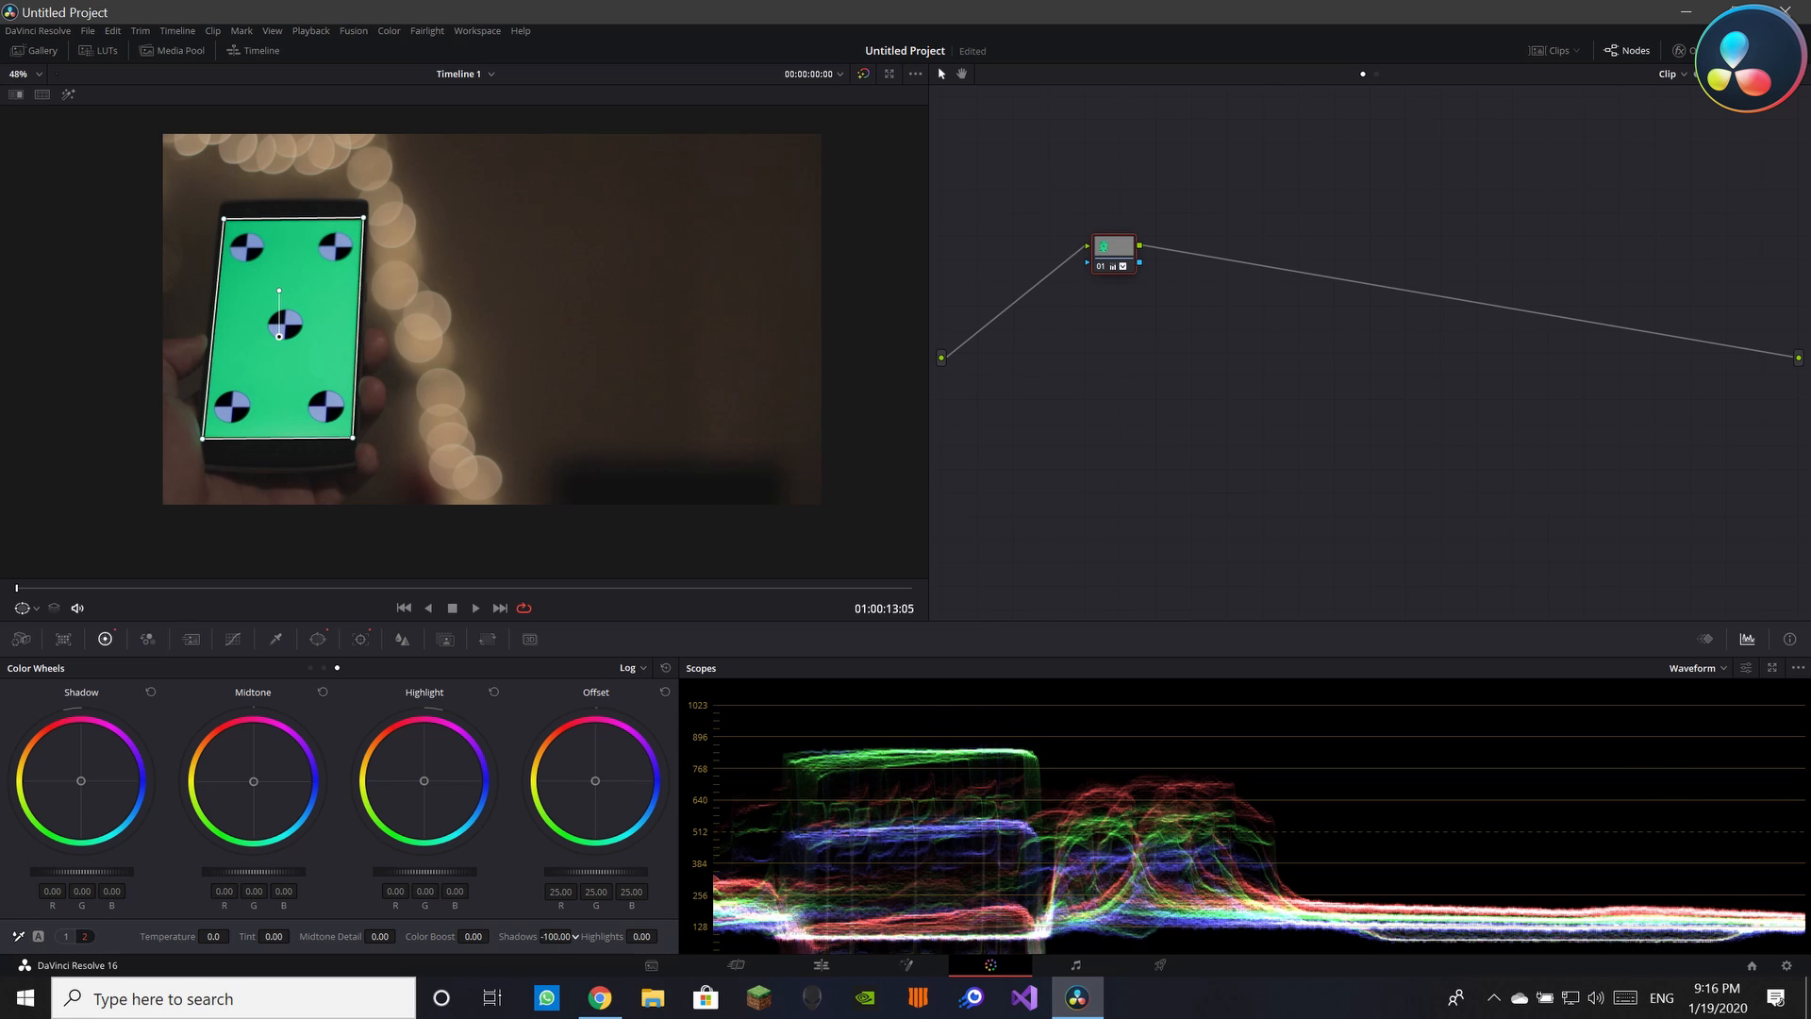
double_click(540, 940)
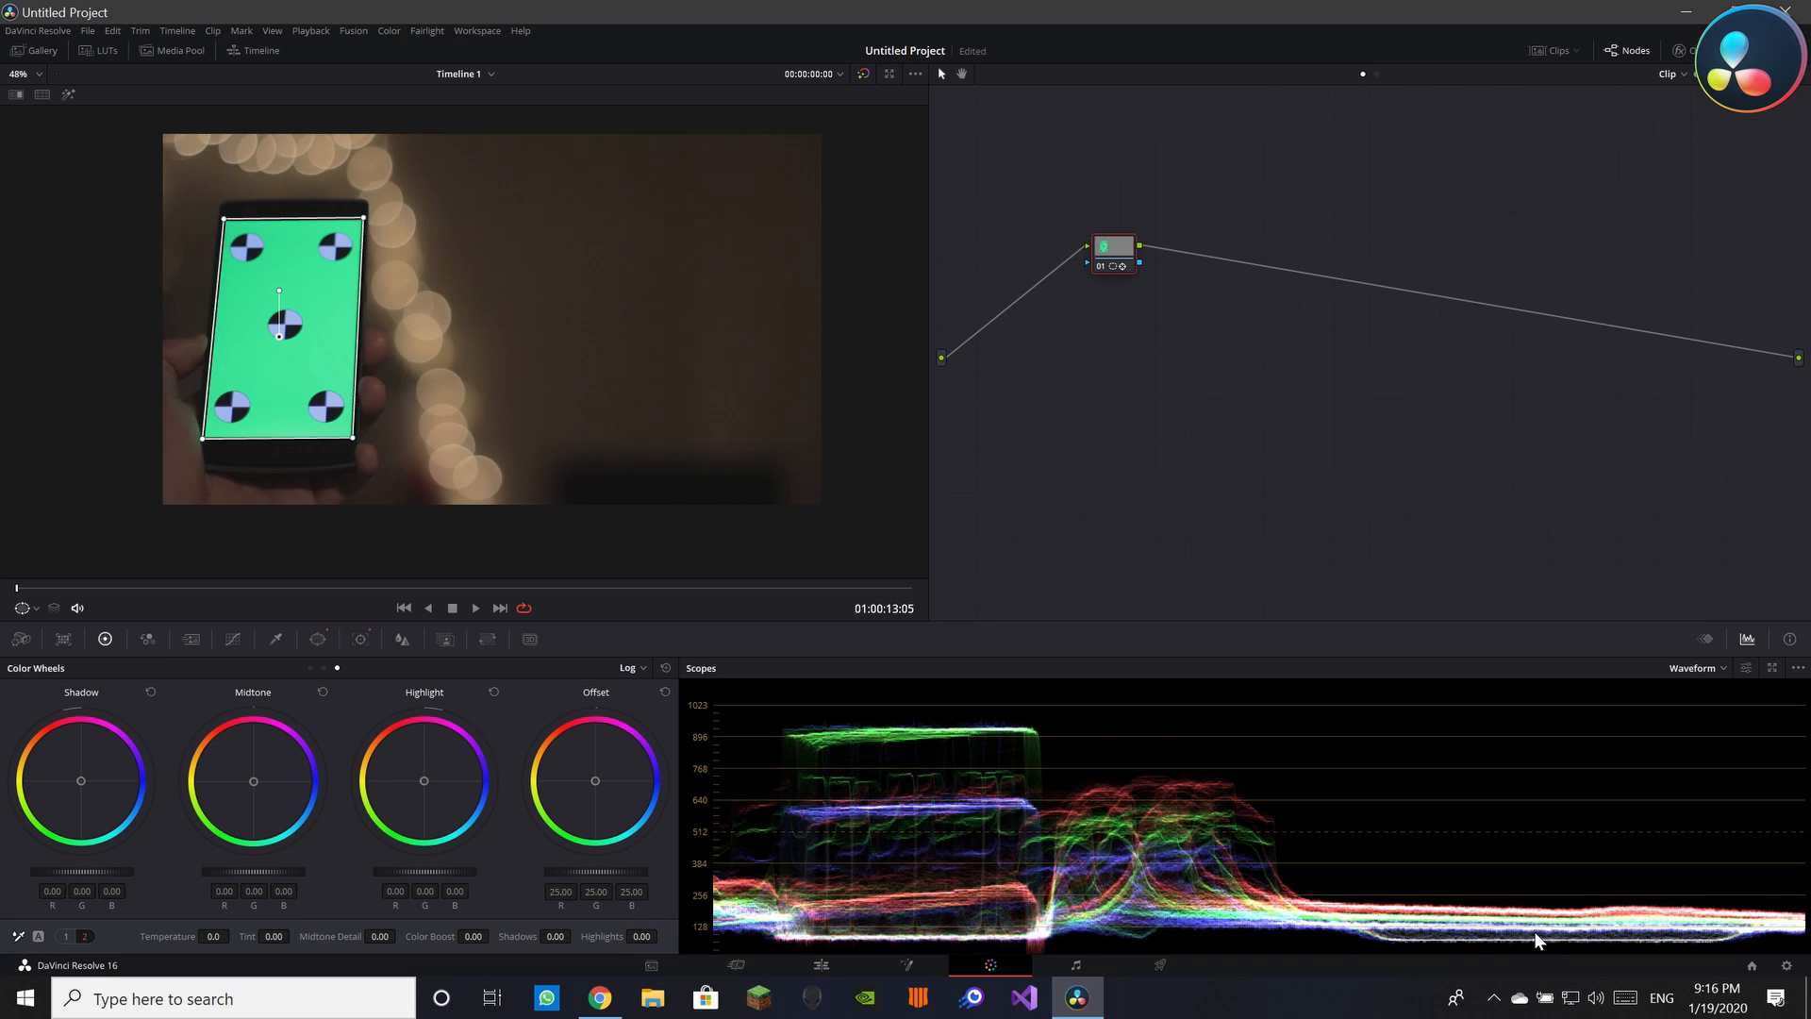
drag(632, 936, 603, 937)
double_click(604, 937)
Try lowering the windowed area's saturation to 0, and reset the saturation to its default
click(66, 936)
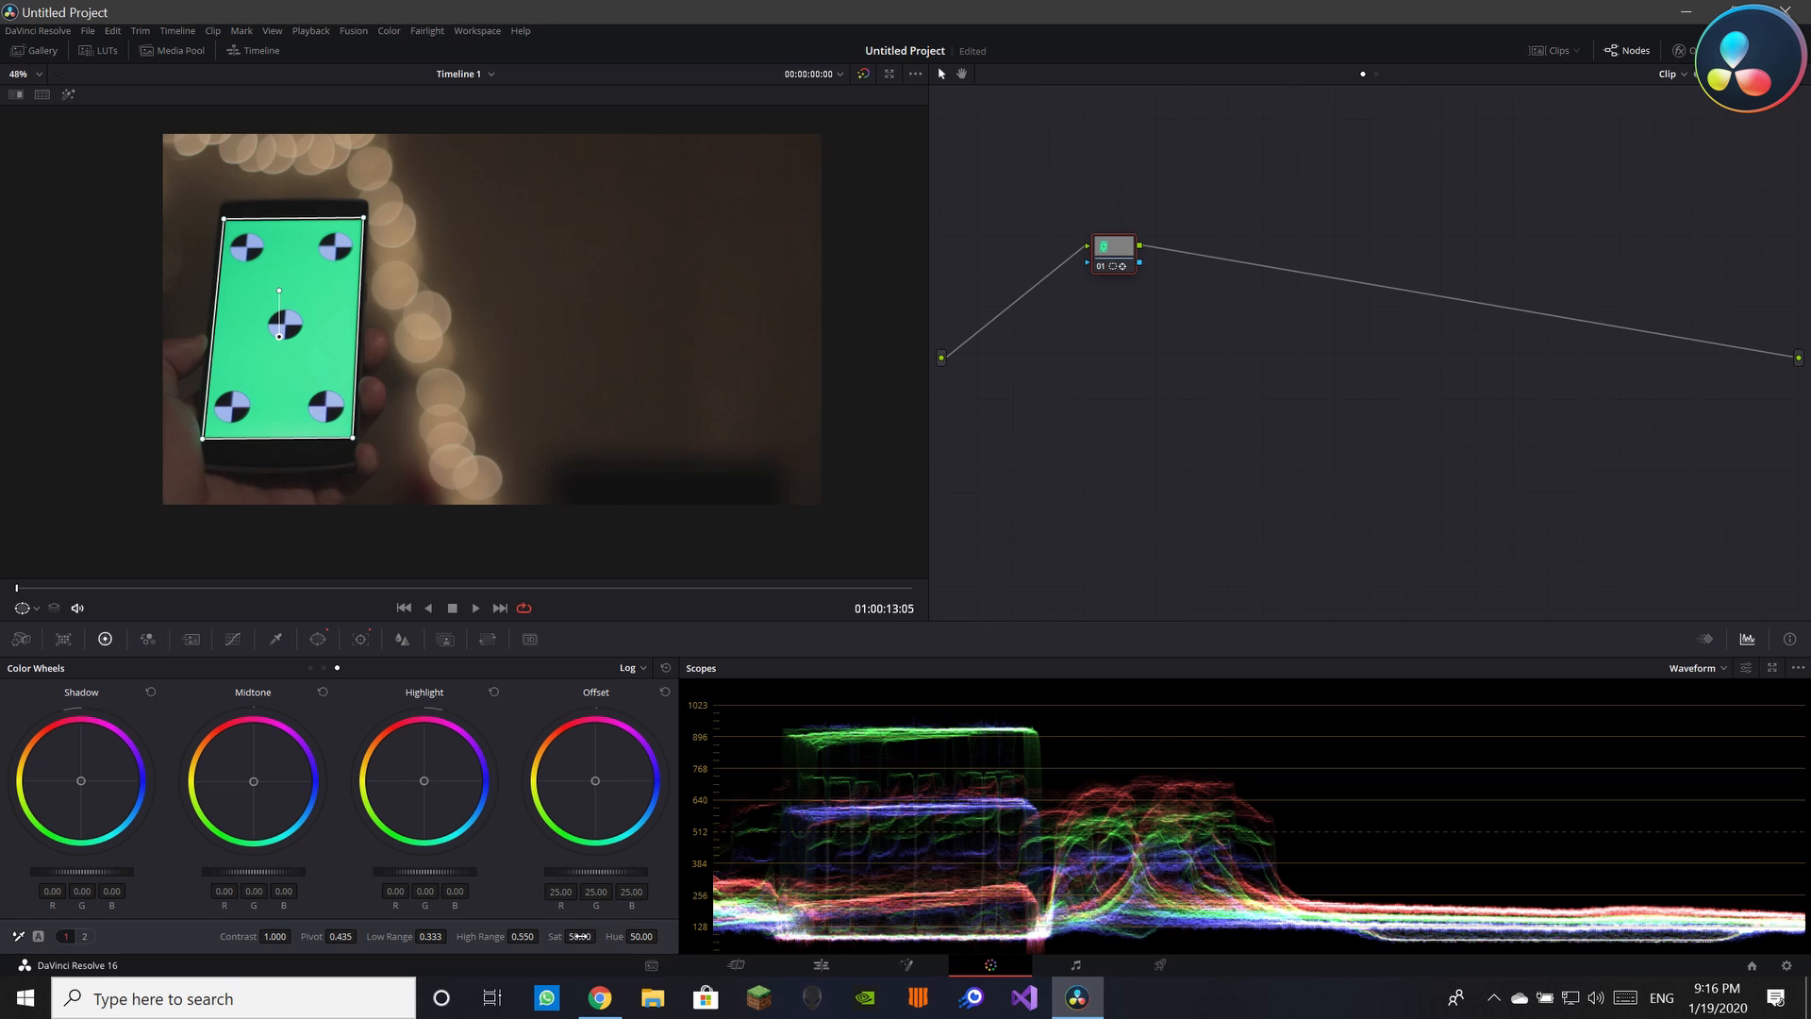
mouse_move(579, 935)
mouse_down()
mouse_move(551, 938)
mouse_move(600, 936)
mouse_up()
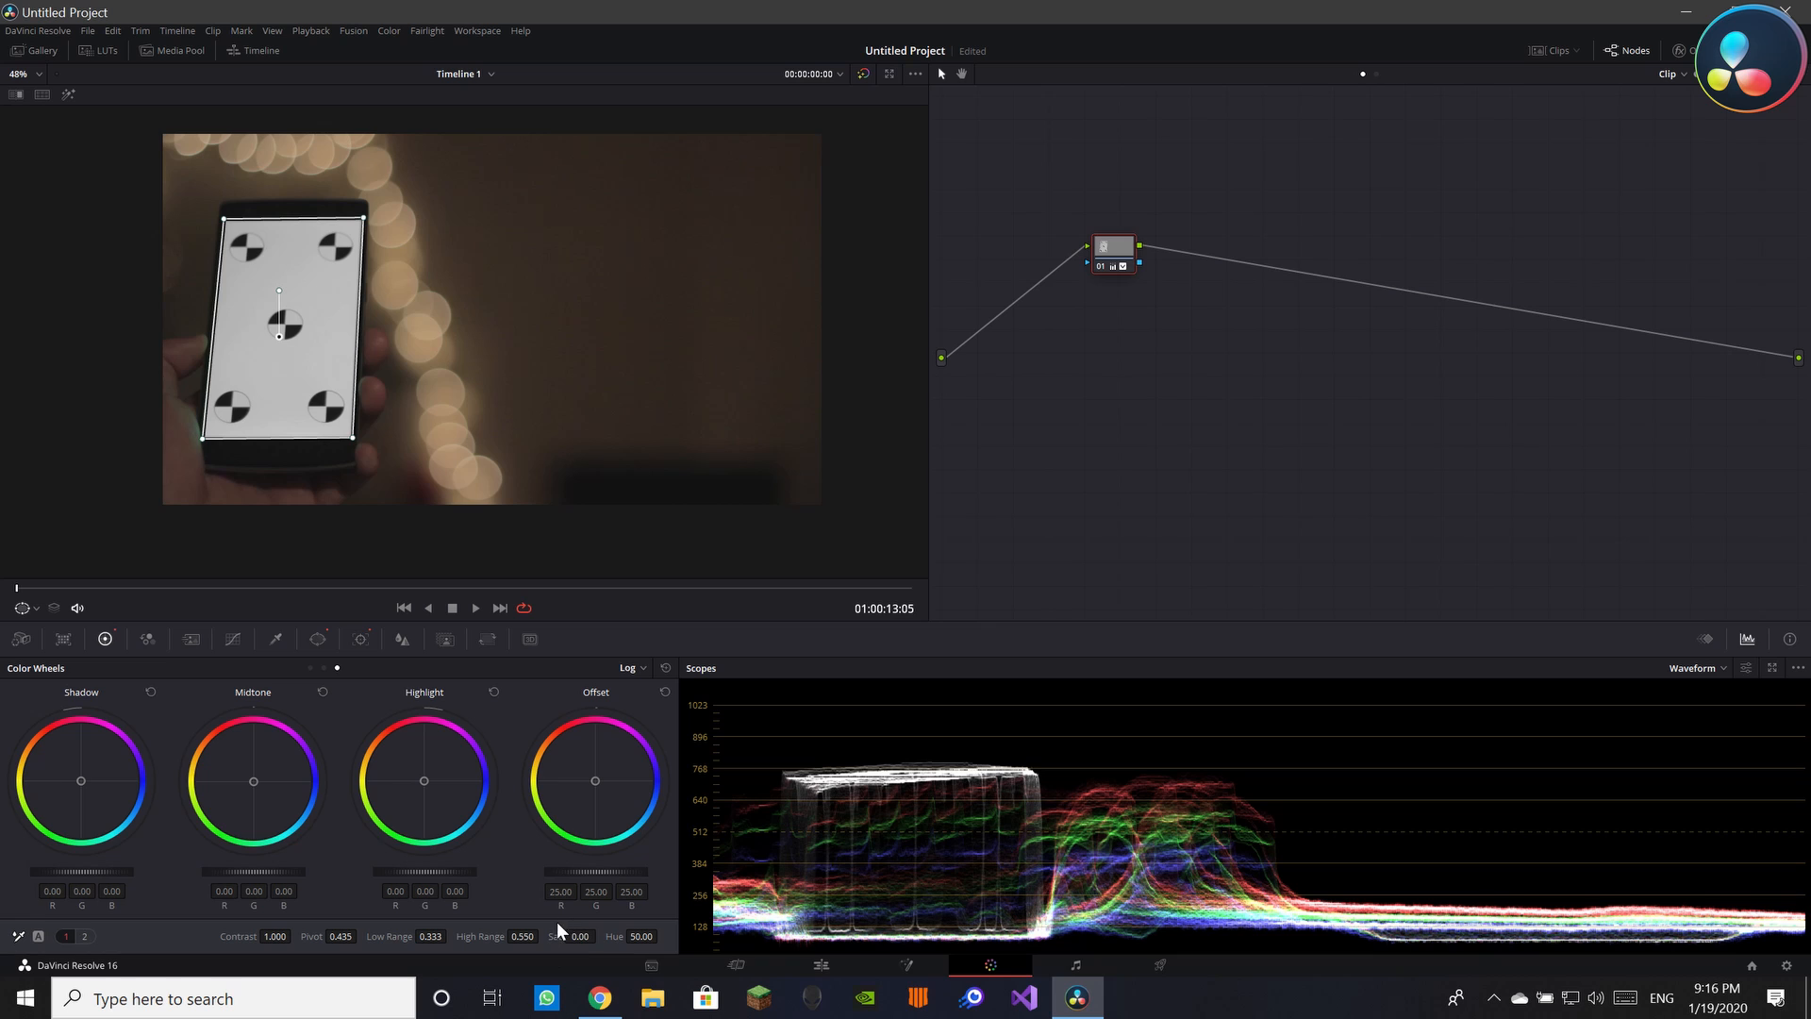
double_click(557, 936)
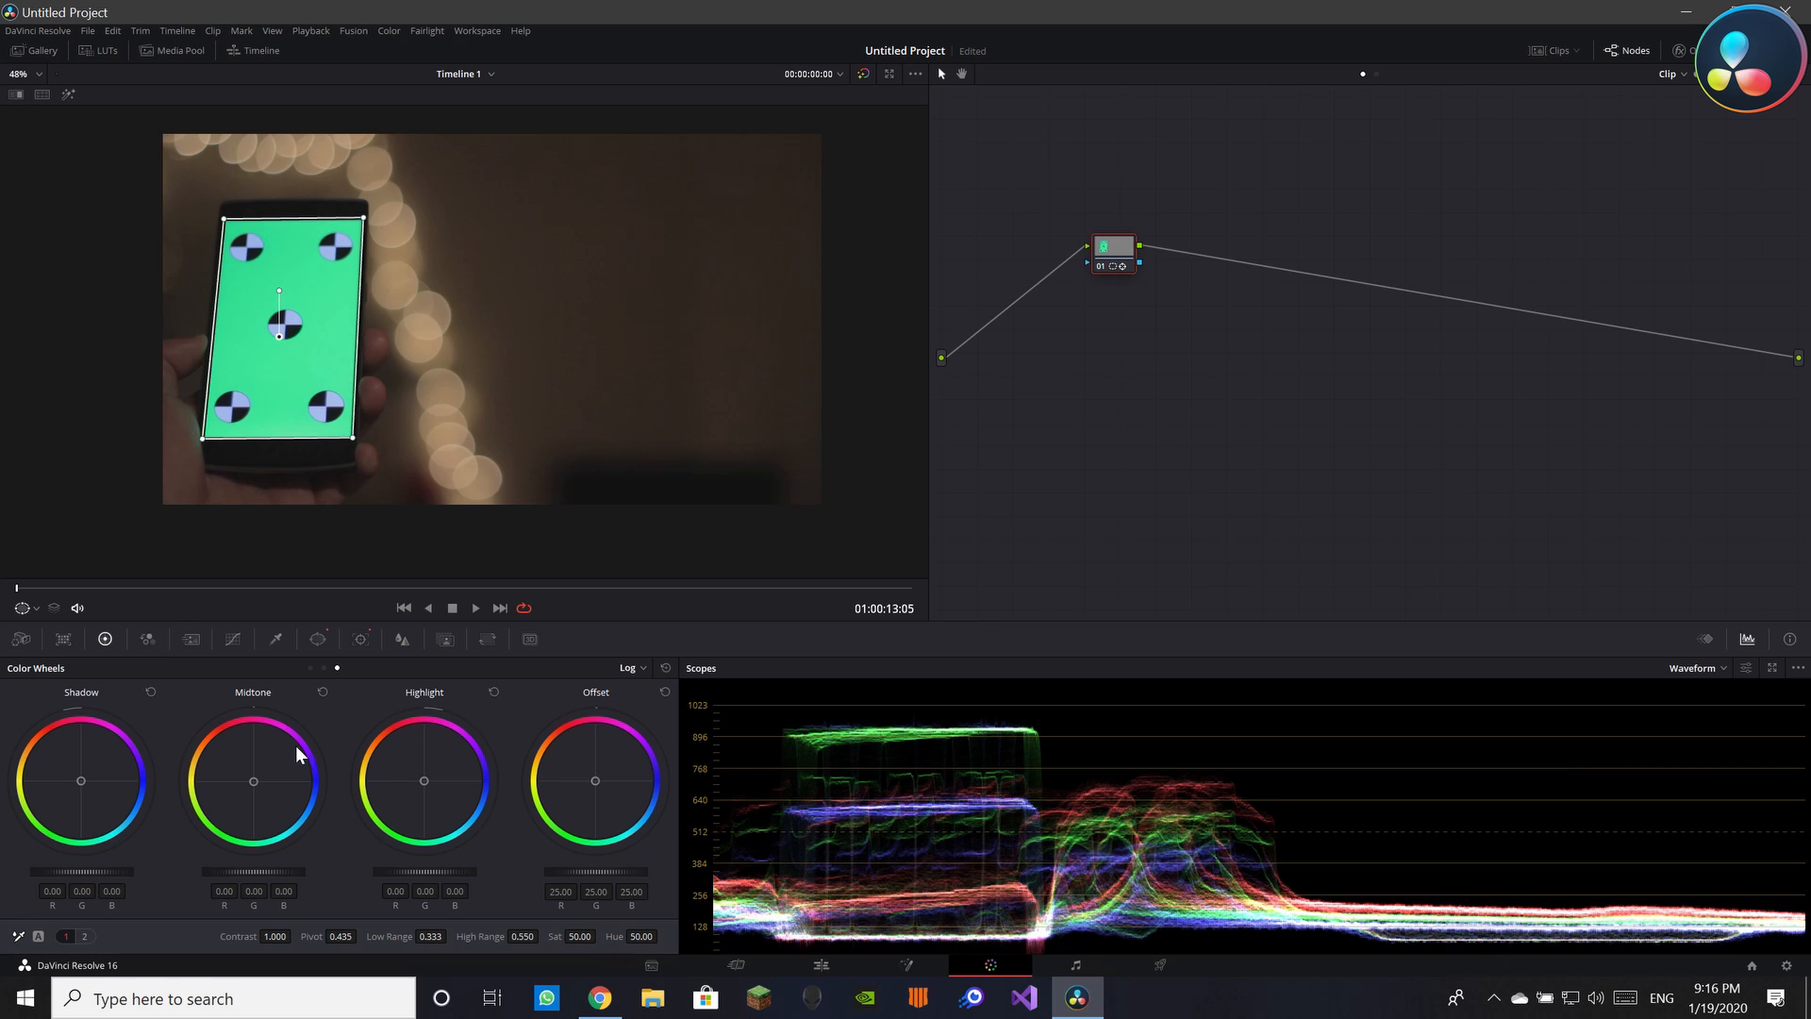
Make the windowed area monochrome in the RGB Mixer, with green output -0.26 and red output -0.01, resetting the blue output after trying 0.47
click(147, 638)
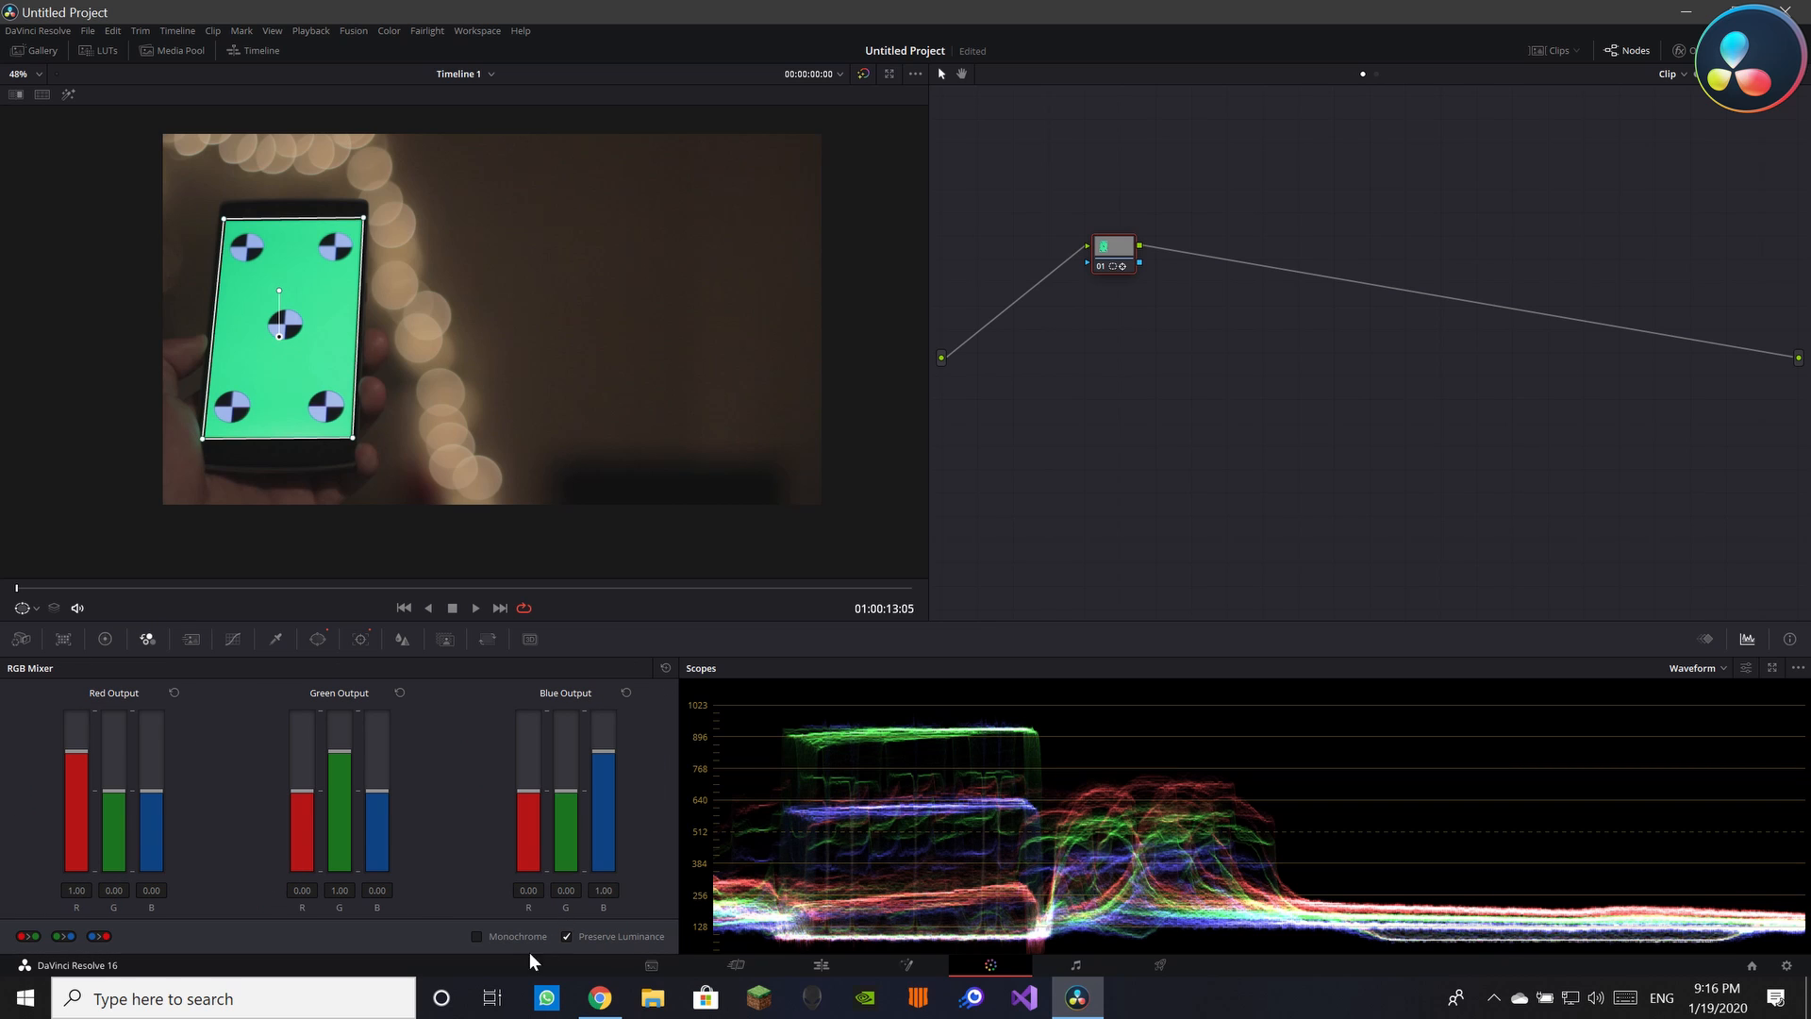
click(475, 937)
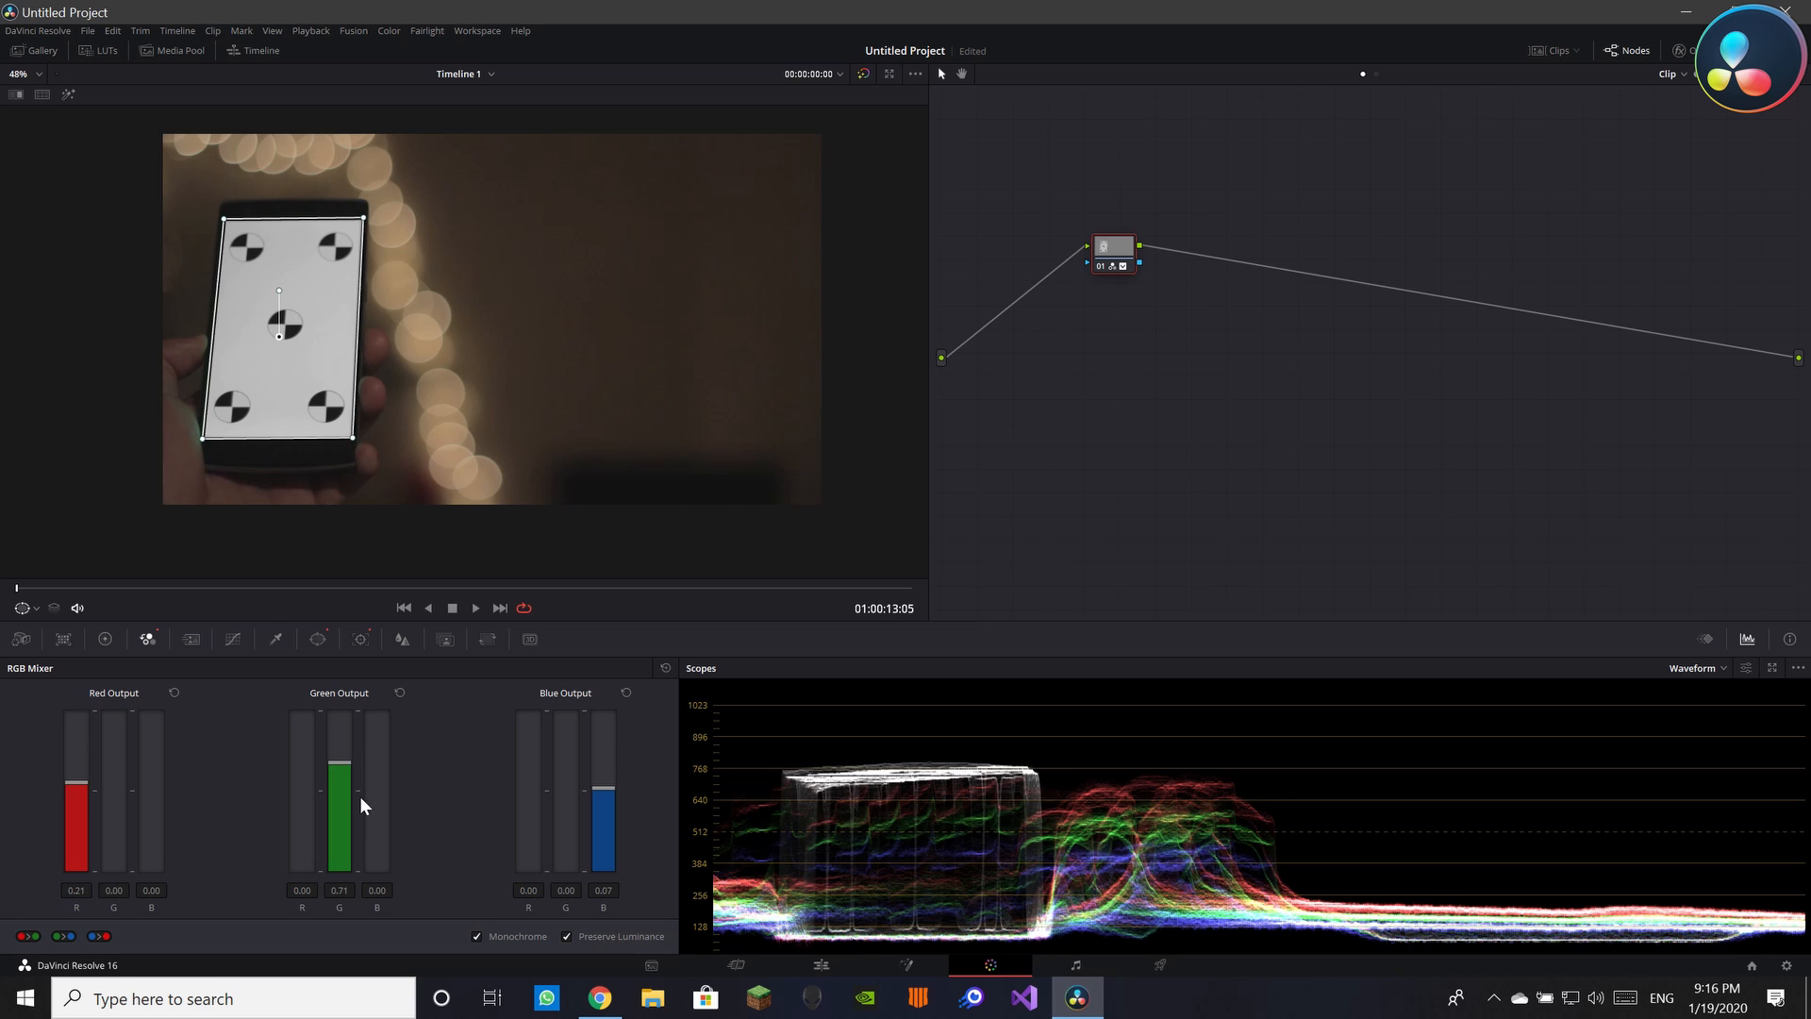
mouse_move(341, 769)
mouse_down()
mouse_move(356, 842)
mouse_move(341, 766)
mouse_move(326, 800)
mouse_up()
mouse_move(603, 787)
mouse_down()
mouse_move(599, 666)
mouse_move(589, 796)
mouse_move(581, 704)
mouse_move(589, 768)
mouse_up()
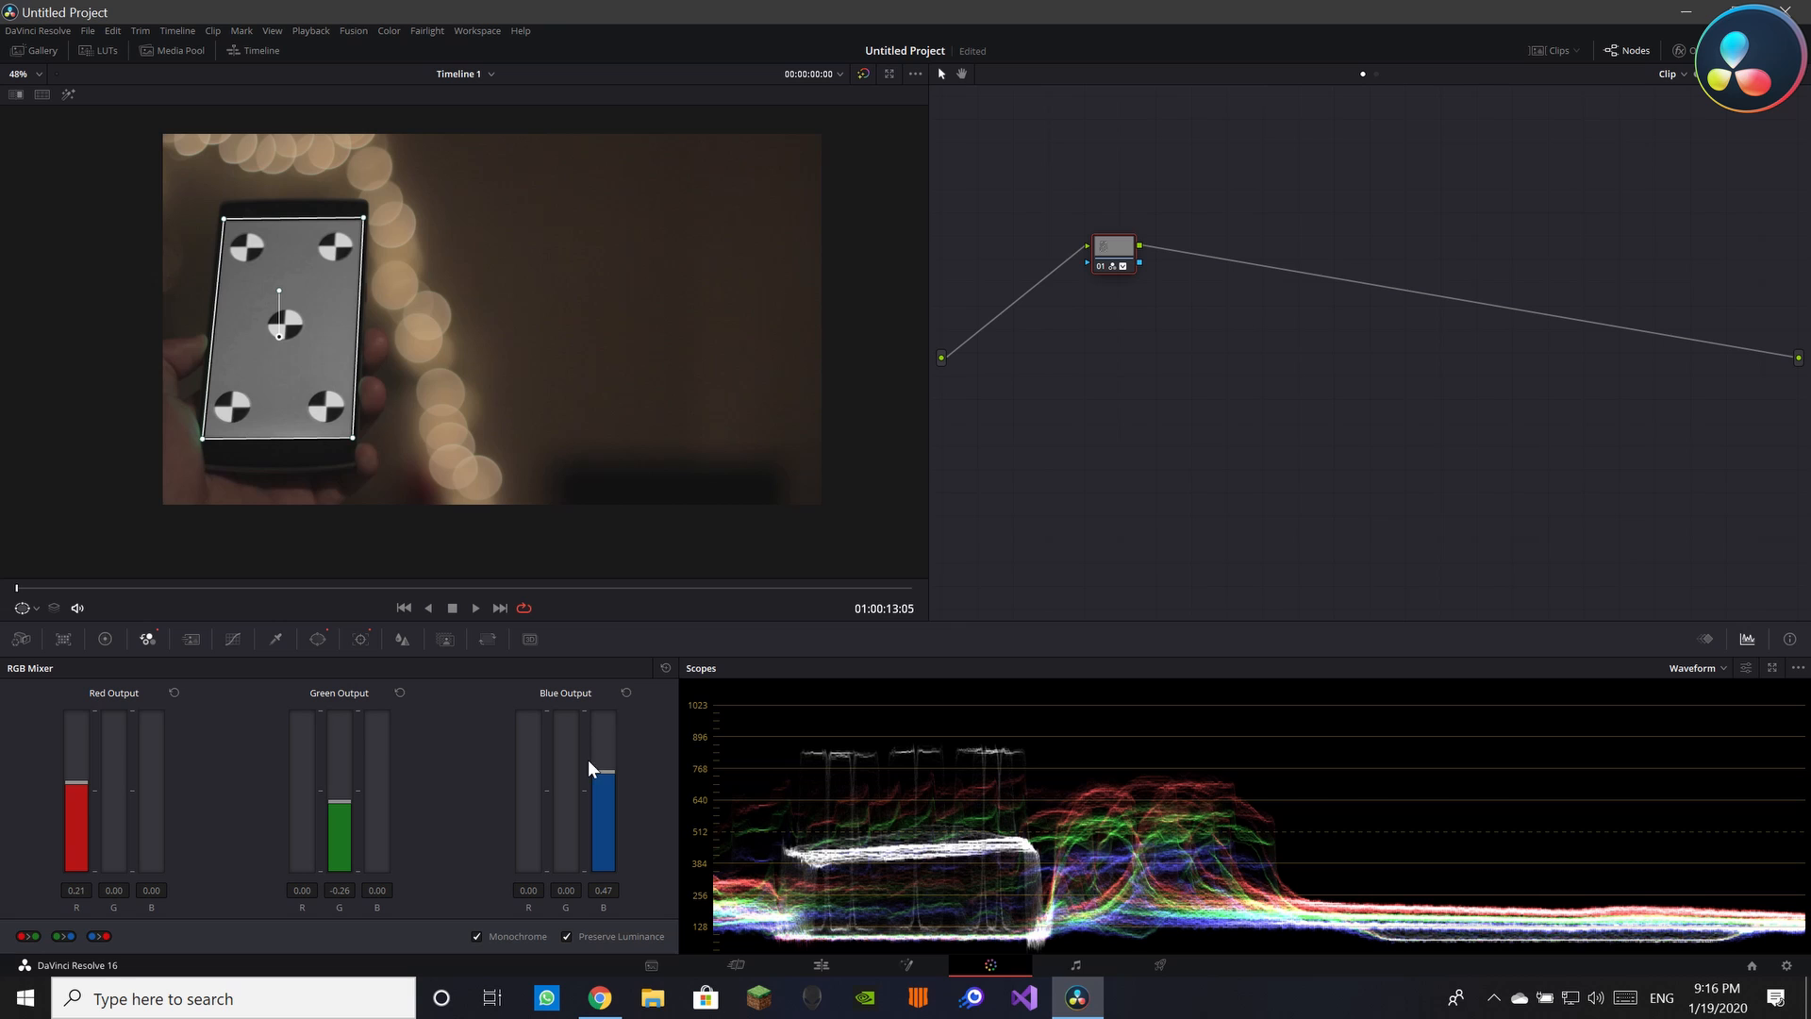
click(626, 693)
mouse_move(85, 796)
mouse_down()
mouse_move(88, 696)
mouse_move(76, 795)
mouse_up()
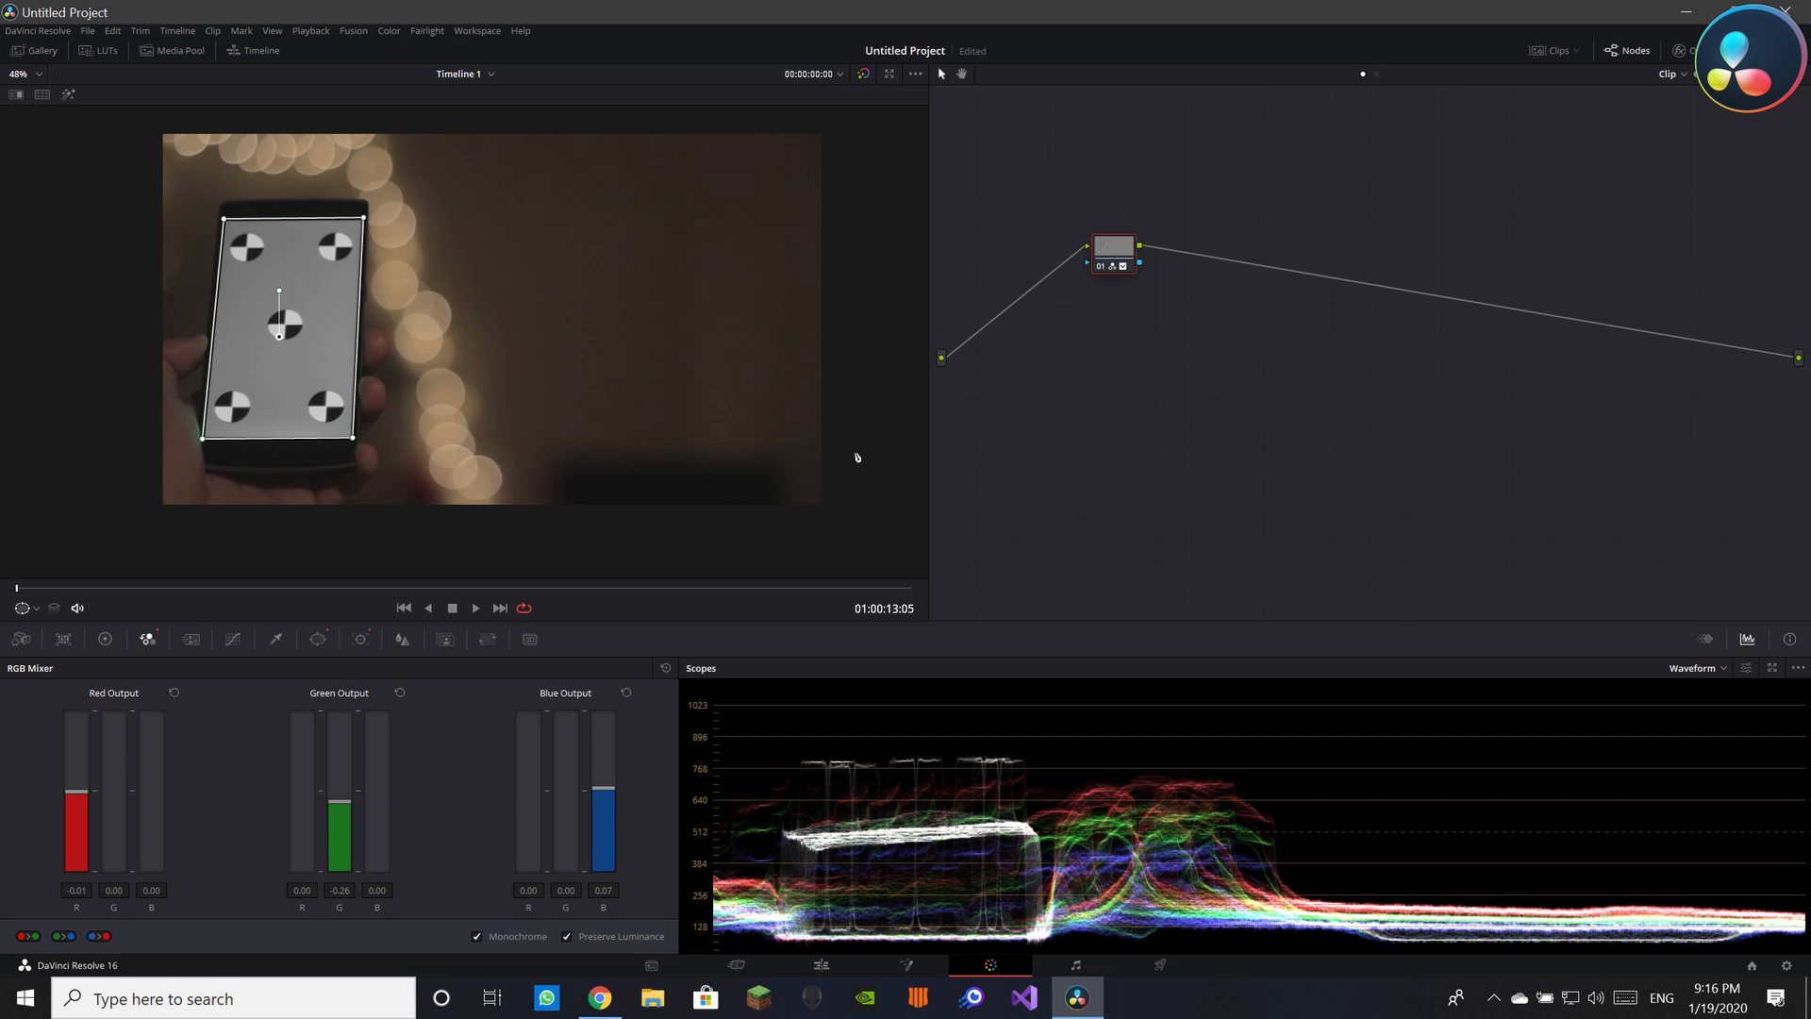
Add a serial node after the phone-screen node and place it close beside that node
key(ctrl+s)
key(alt+s)
drag(1177, 253, 1238, 250)
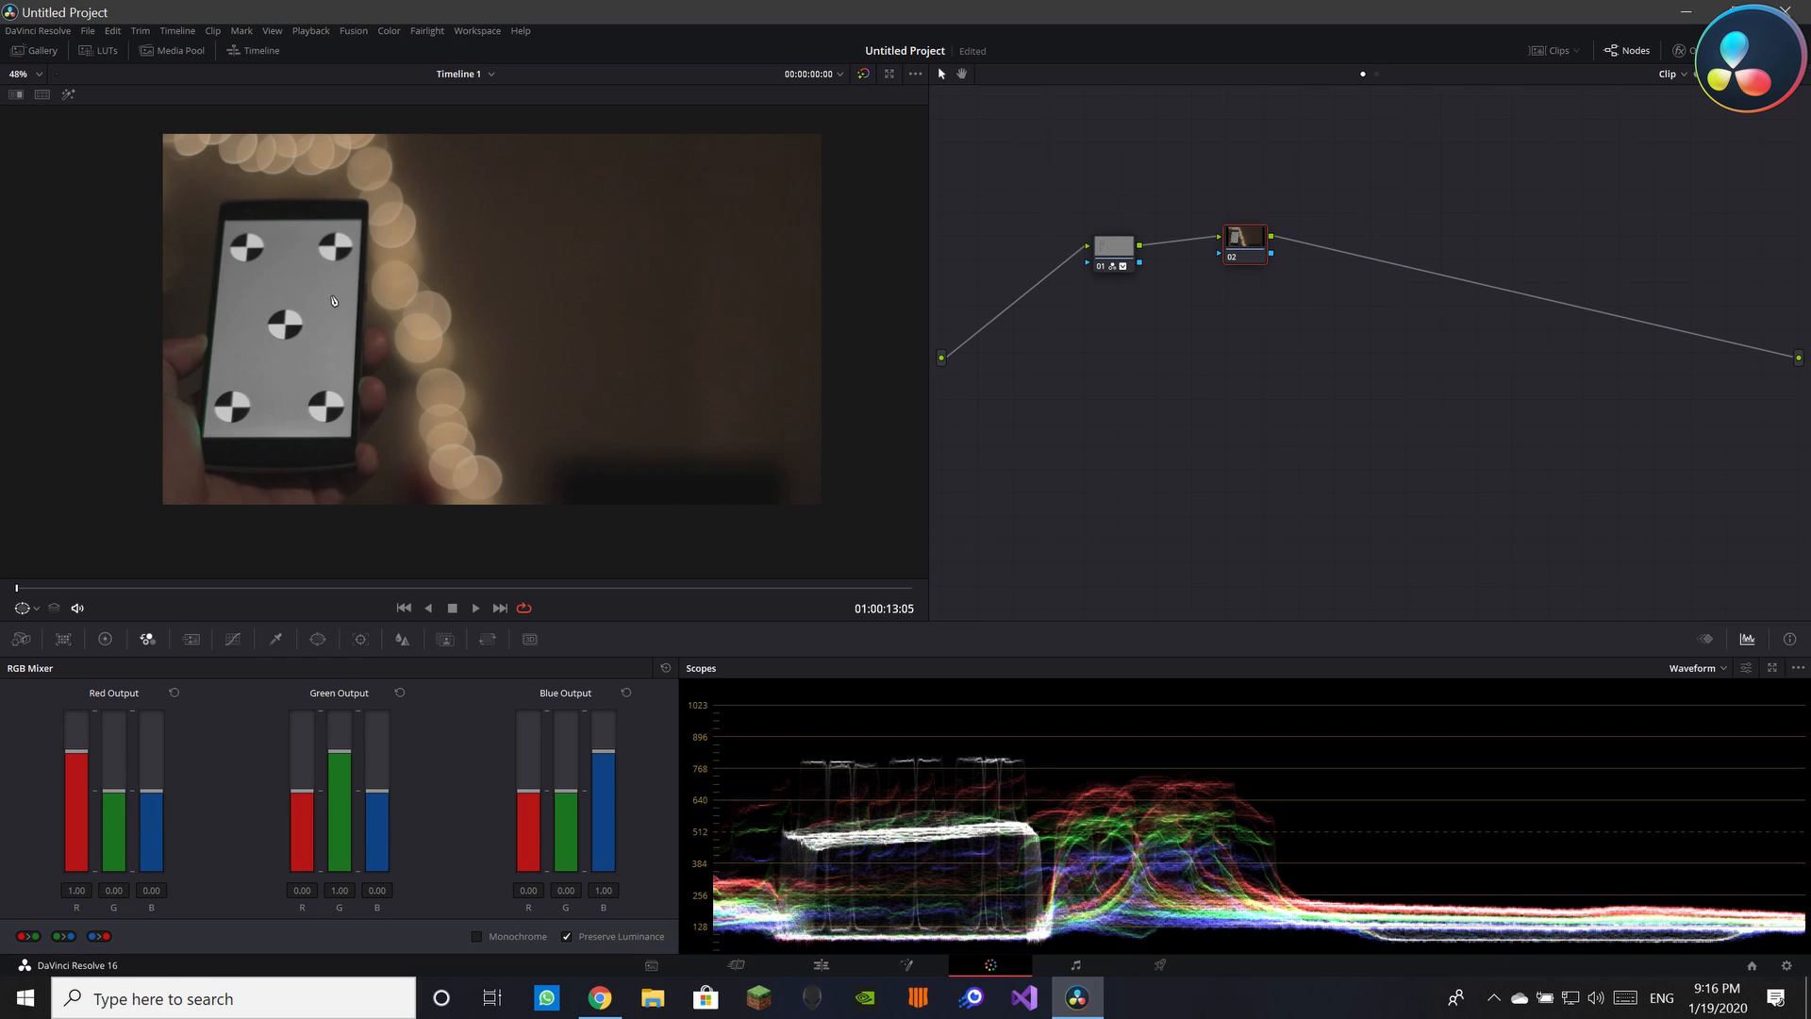
click(1115, 249)
click(1243, 251)
drag(1243, 251, 1220, 267)
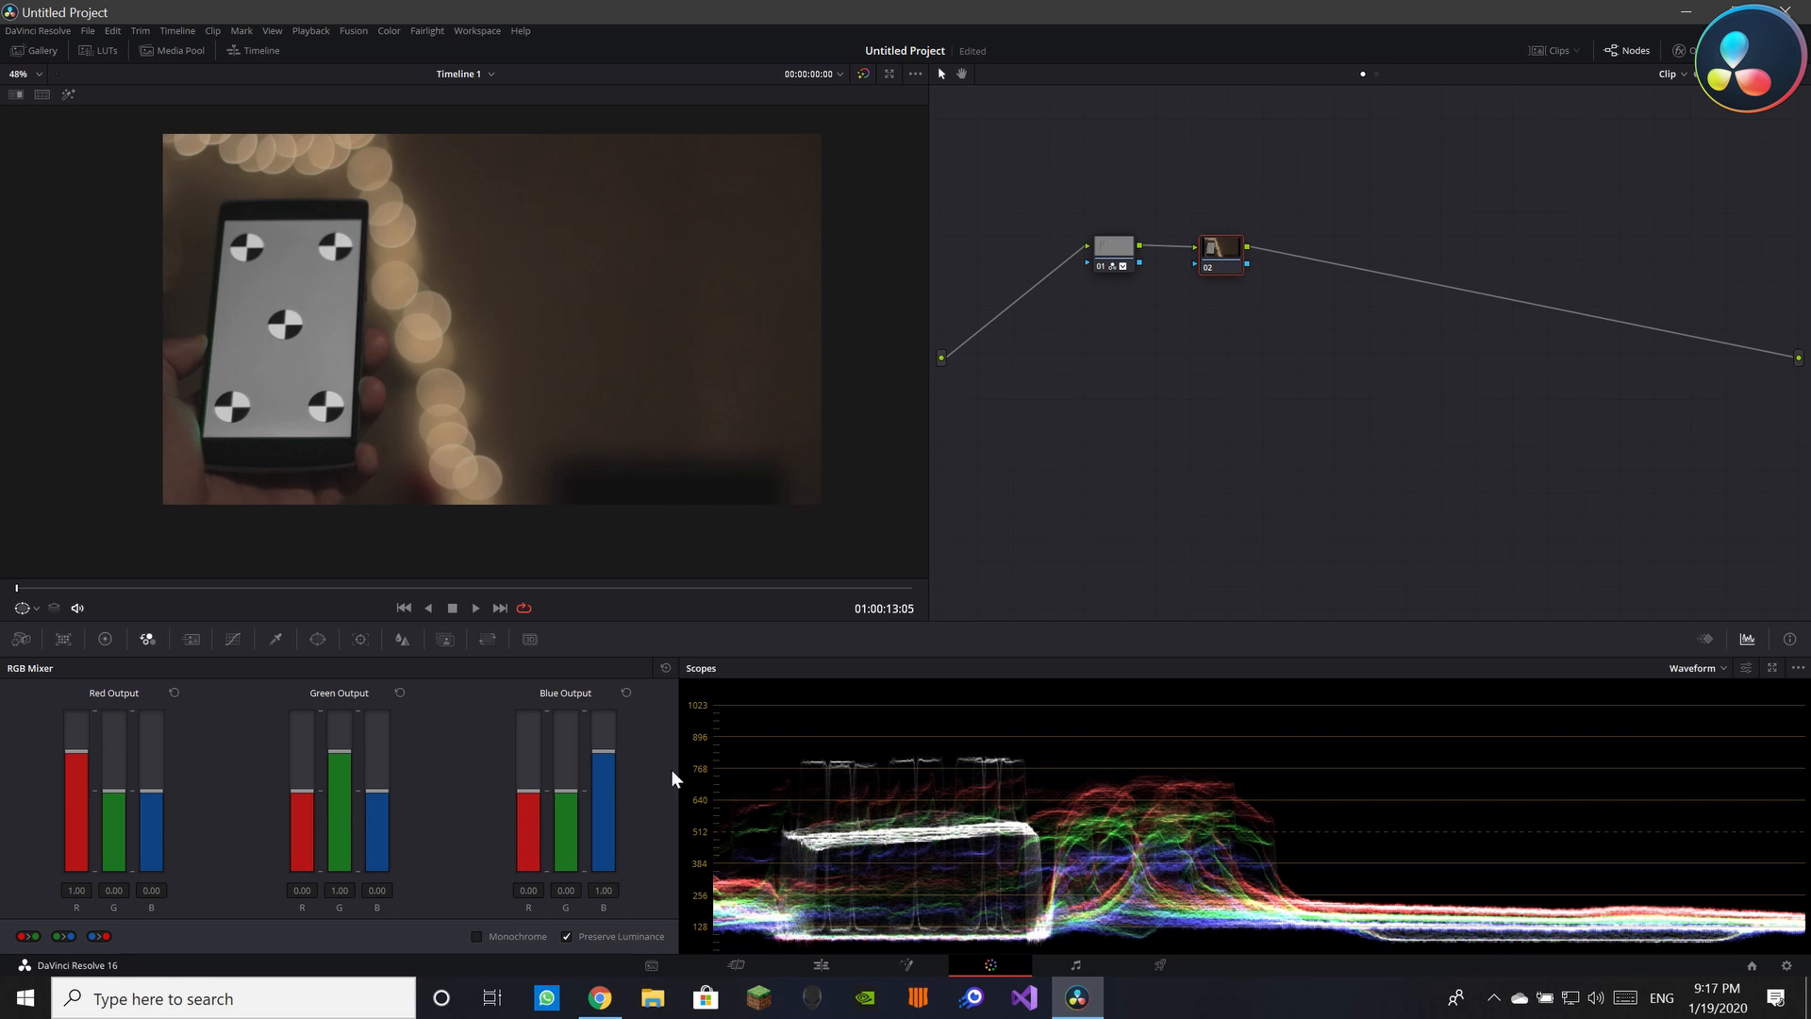
Add a circle window on the second node, shrink it and move it onto a bokeh light beside the phone
click(317, 640)
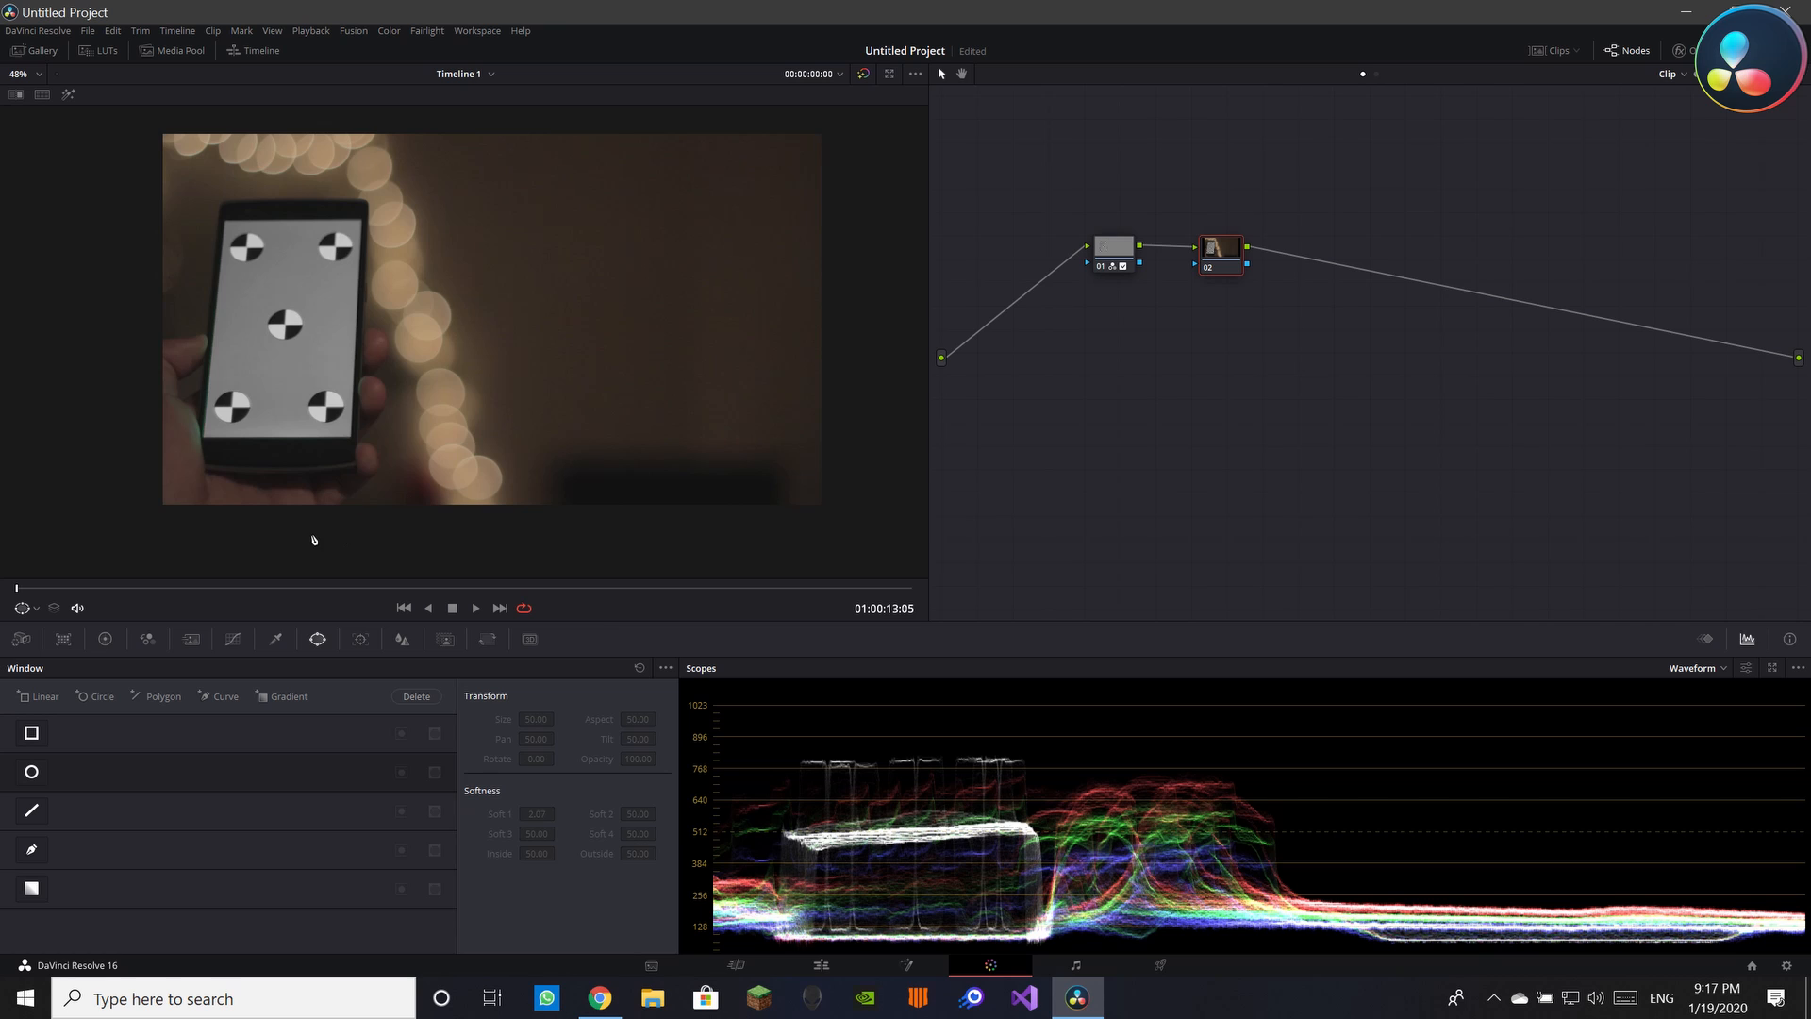
click(31, 774)
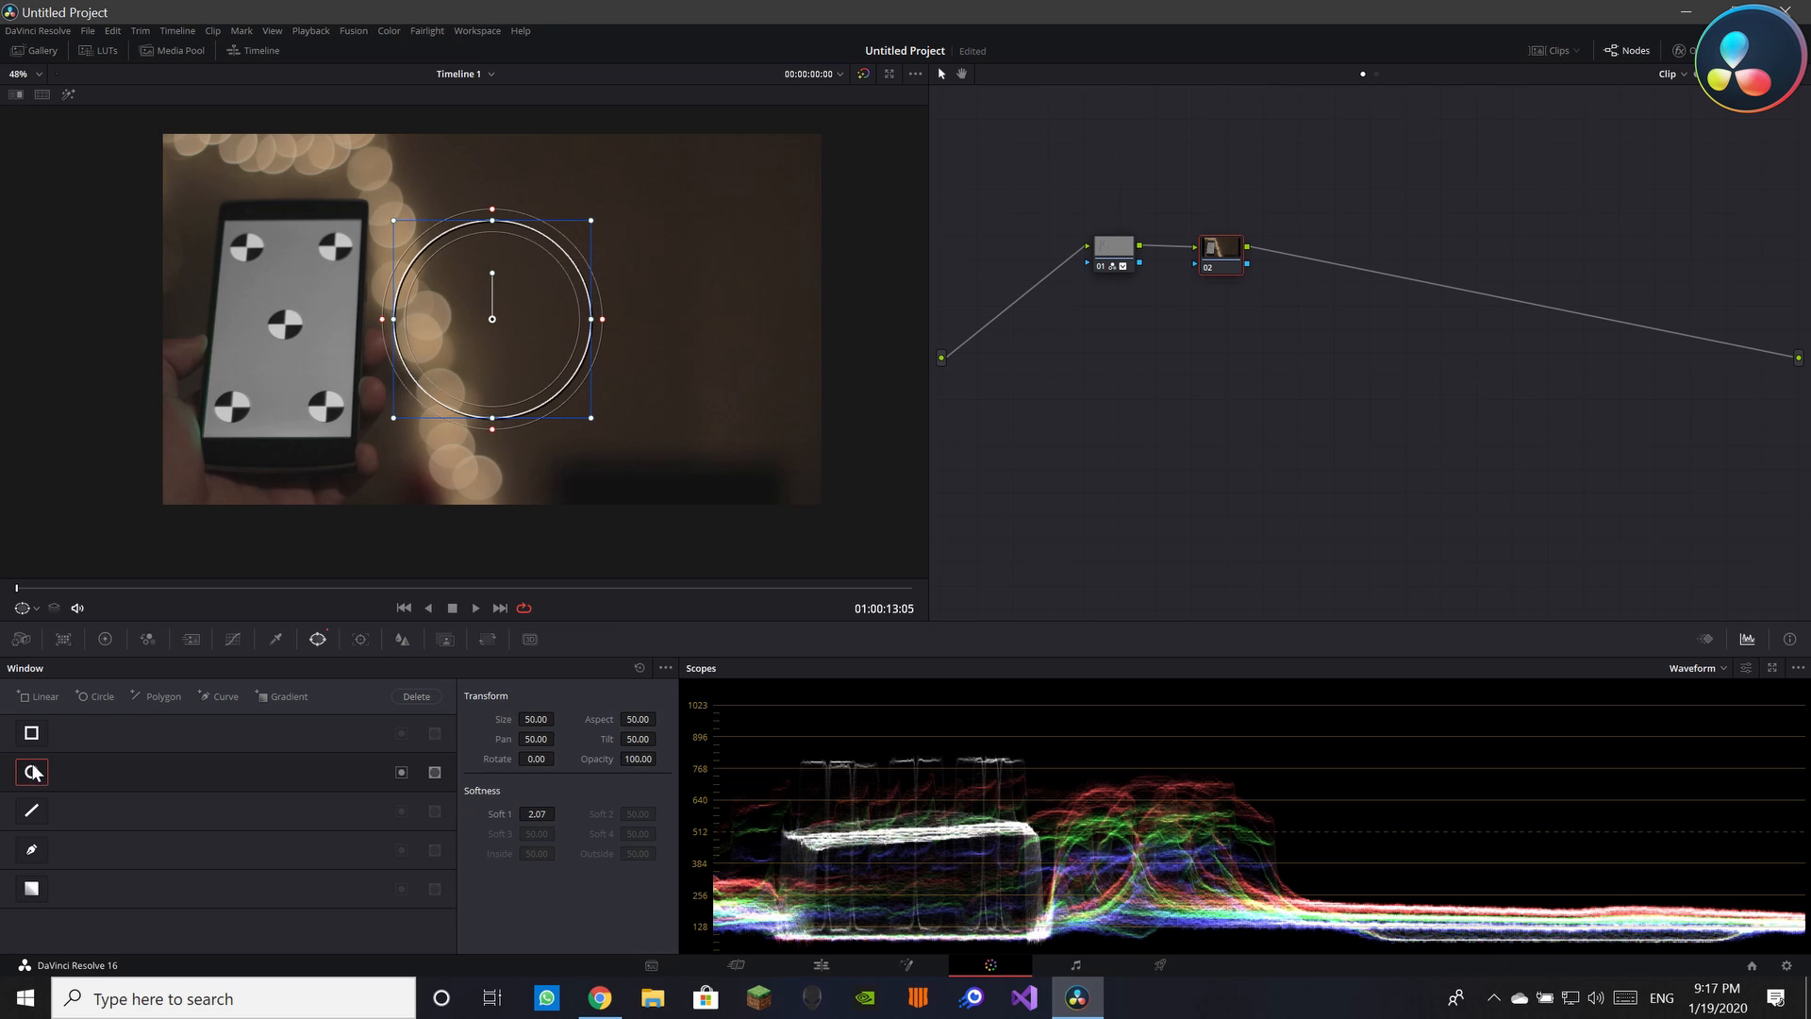
drag(595, 227, 538, 277)
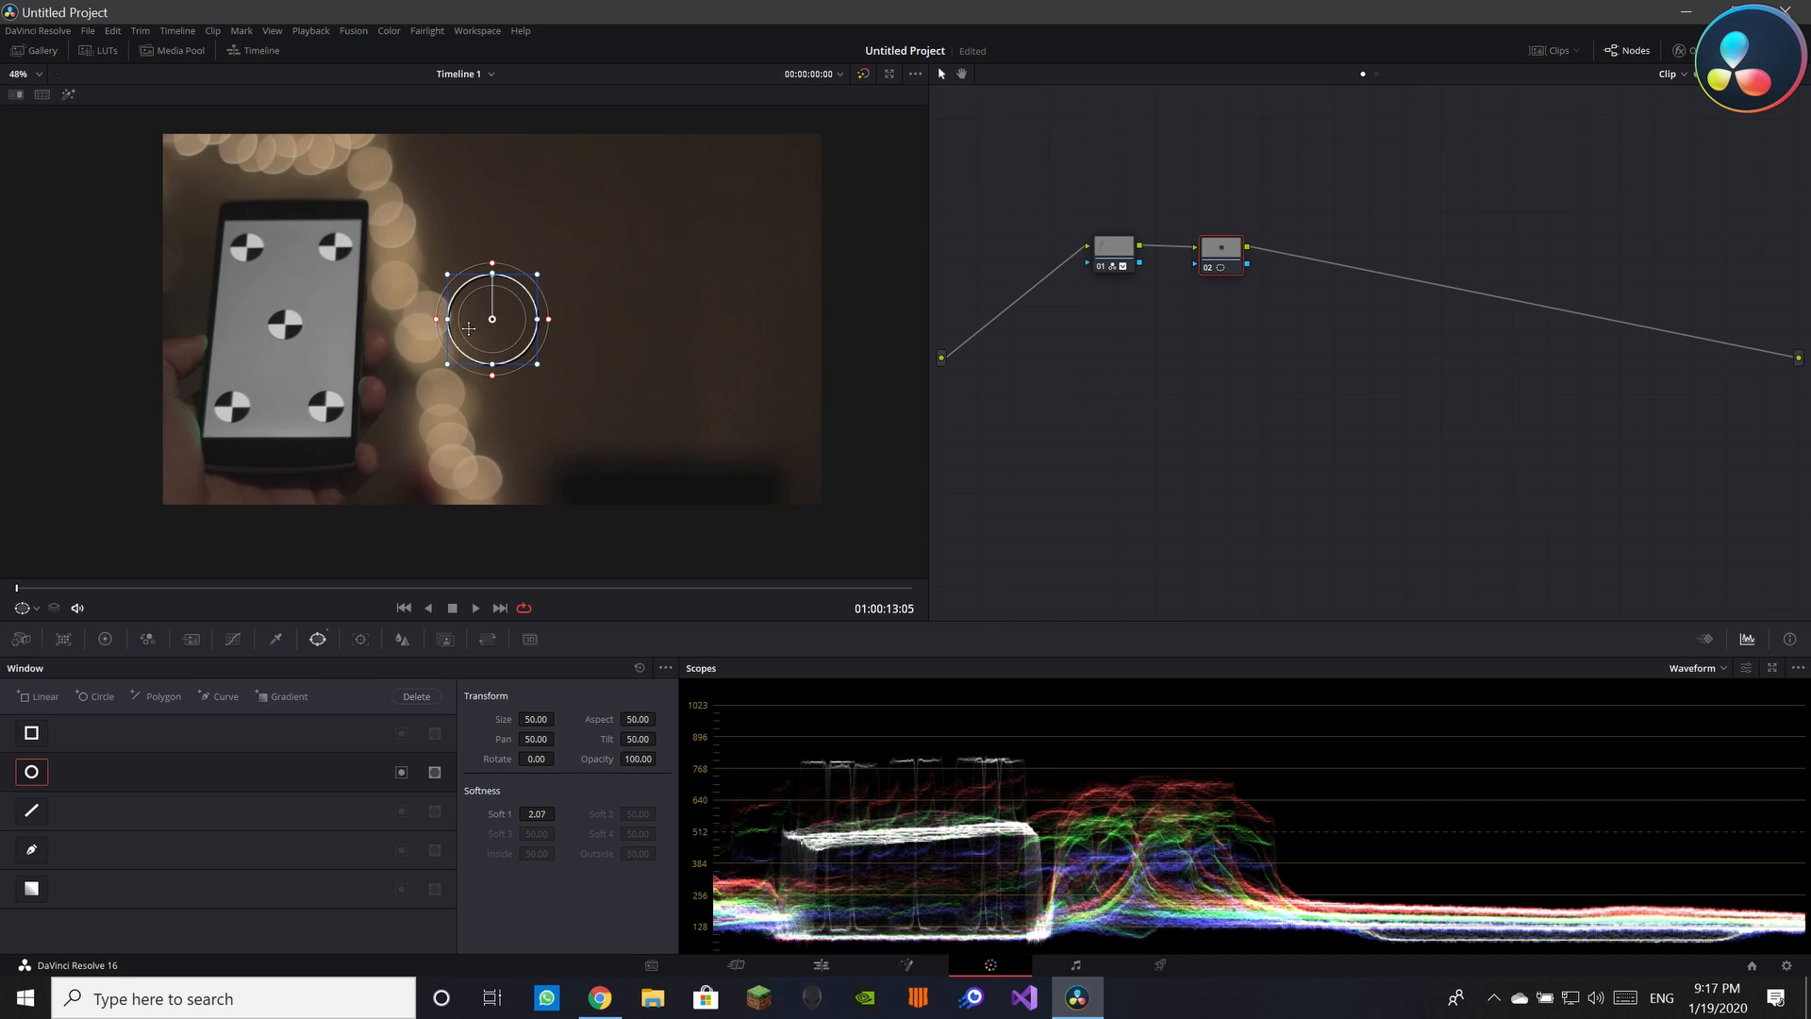
drag(469, 328, 413, 402)
scroll(434, 396, up, 5)
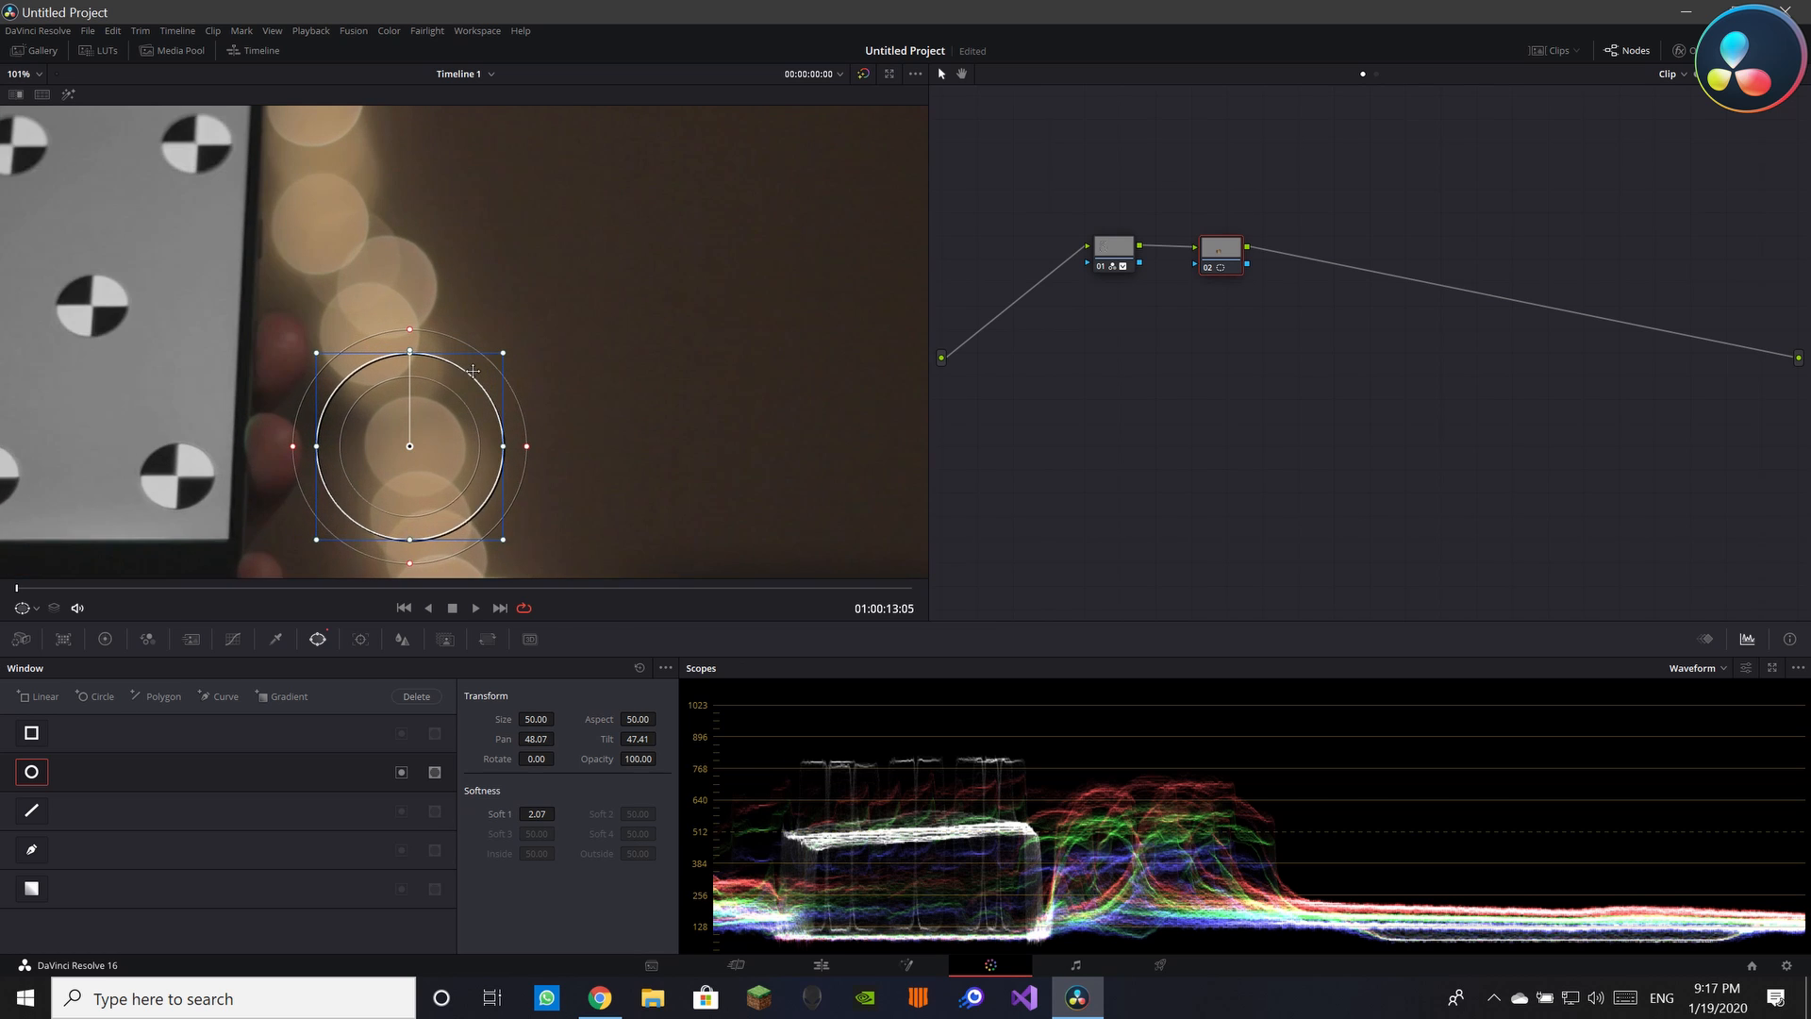
scroll(473, 371, up, 5)
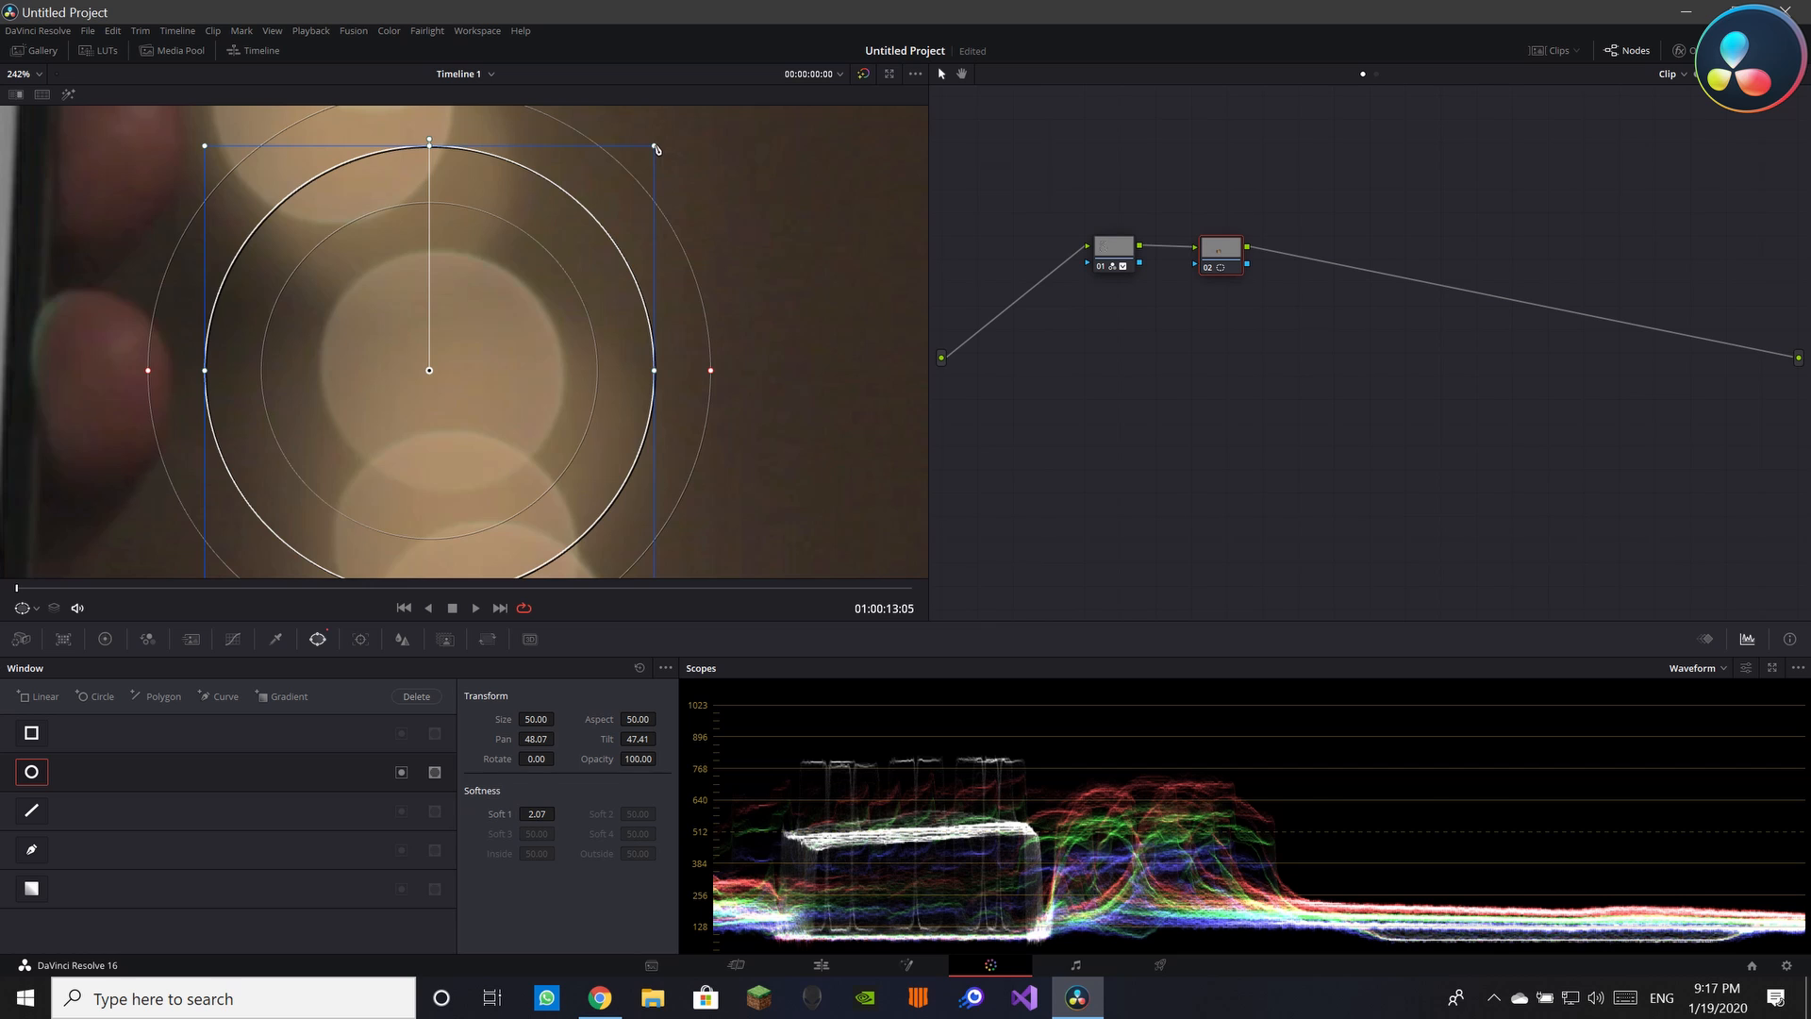
Fit the circle window tightly around the bokeh light and set its Soft 1 to 0.32
drag(660, 150, 523, 221)
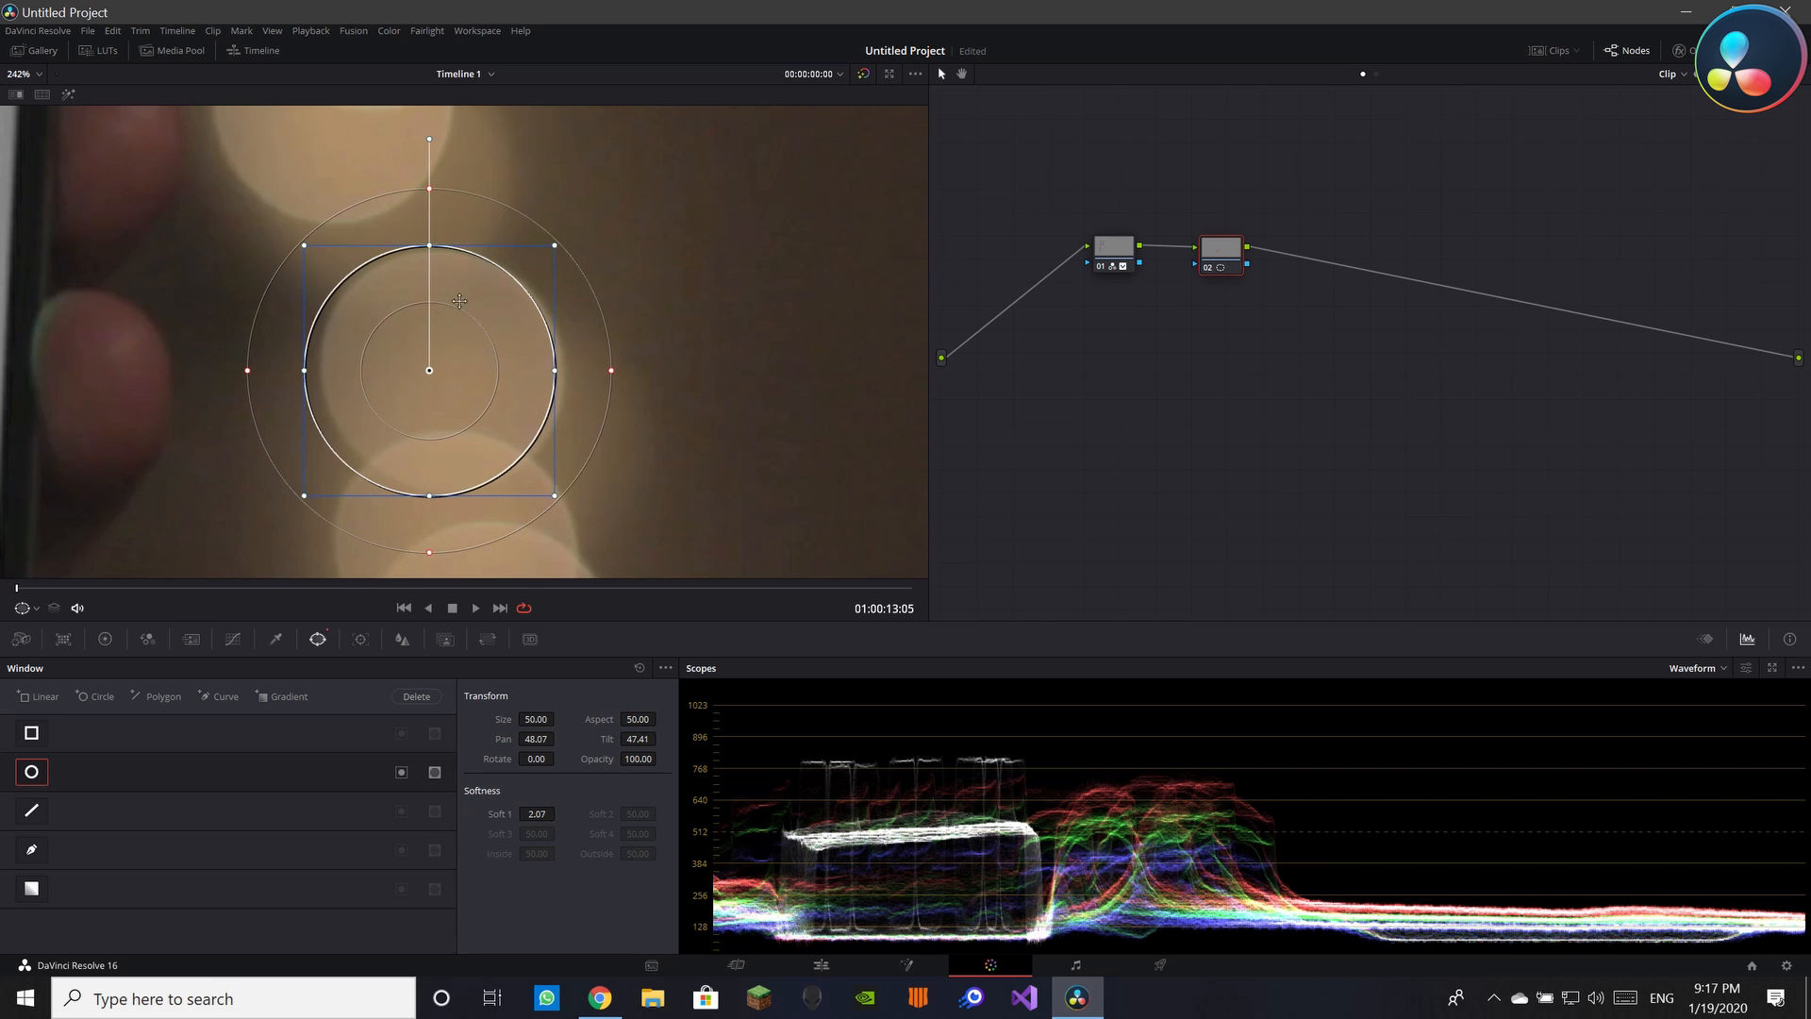
drag(423, 356, 434, 359)
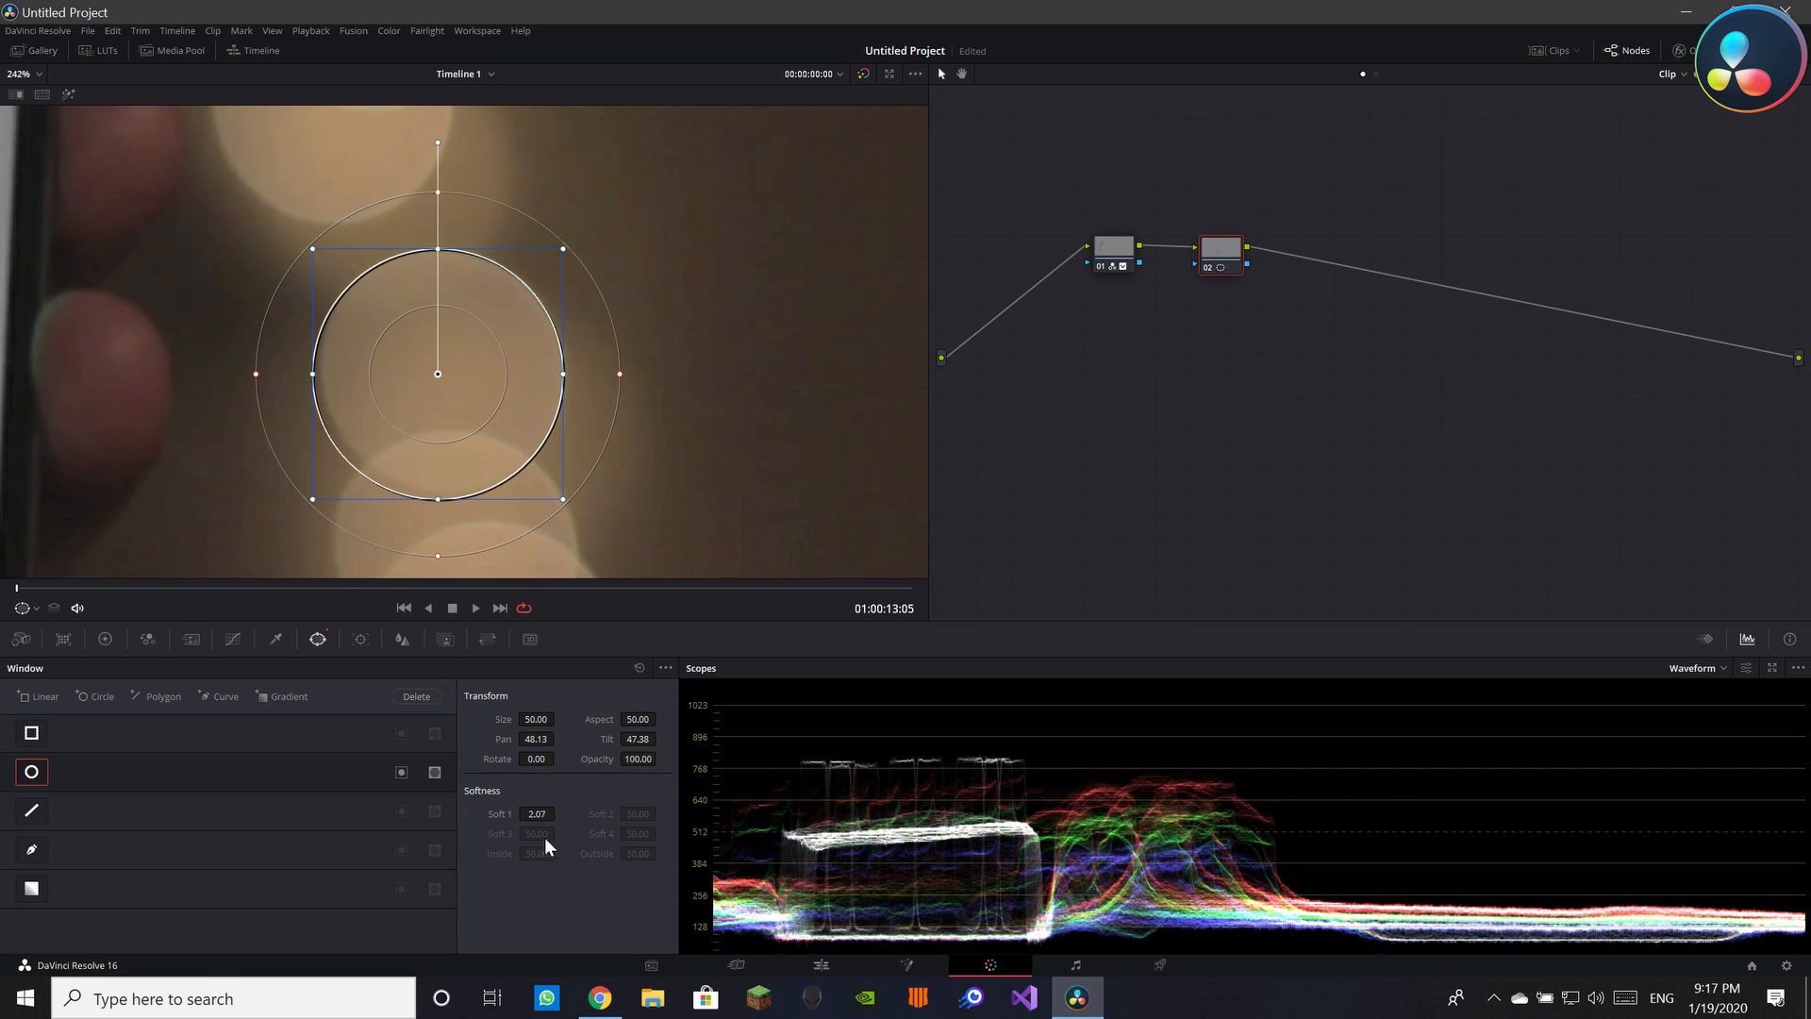
mouse_move(538, 814)
mouse_down()
mouse_move(516, 814)
mouse_move(559, 812)
mouse_up()
drag(449, 359, 452, 362)
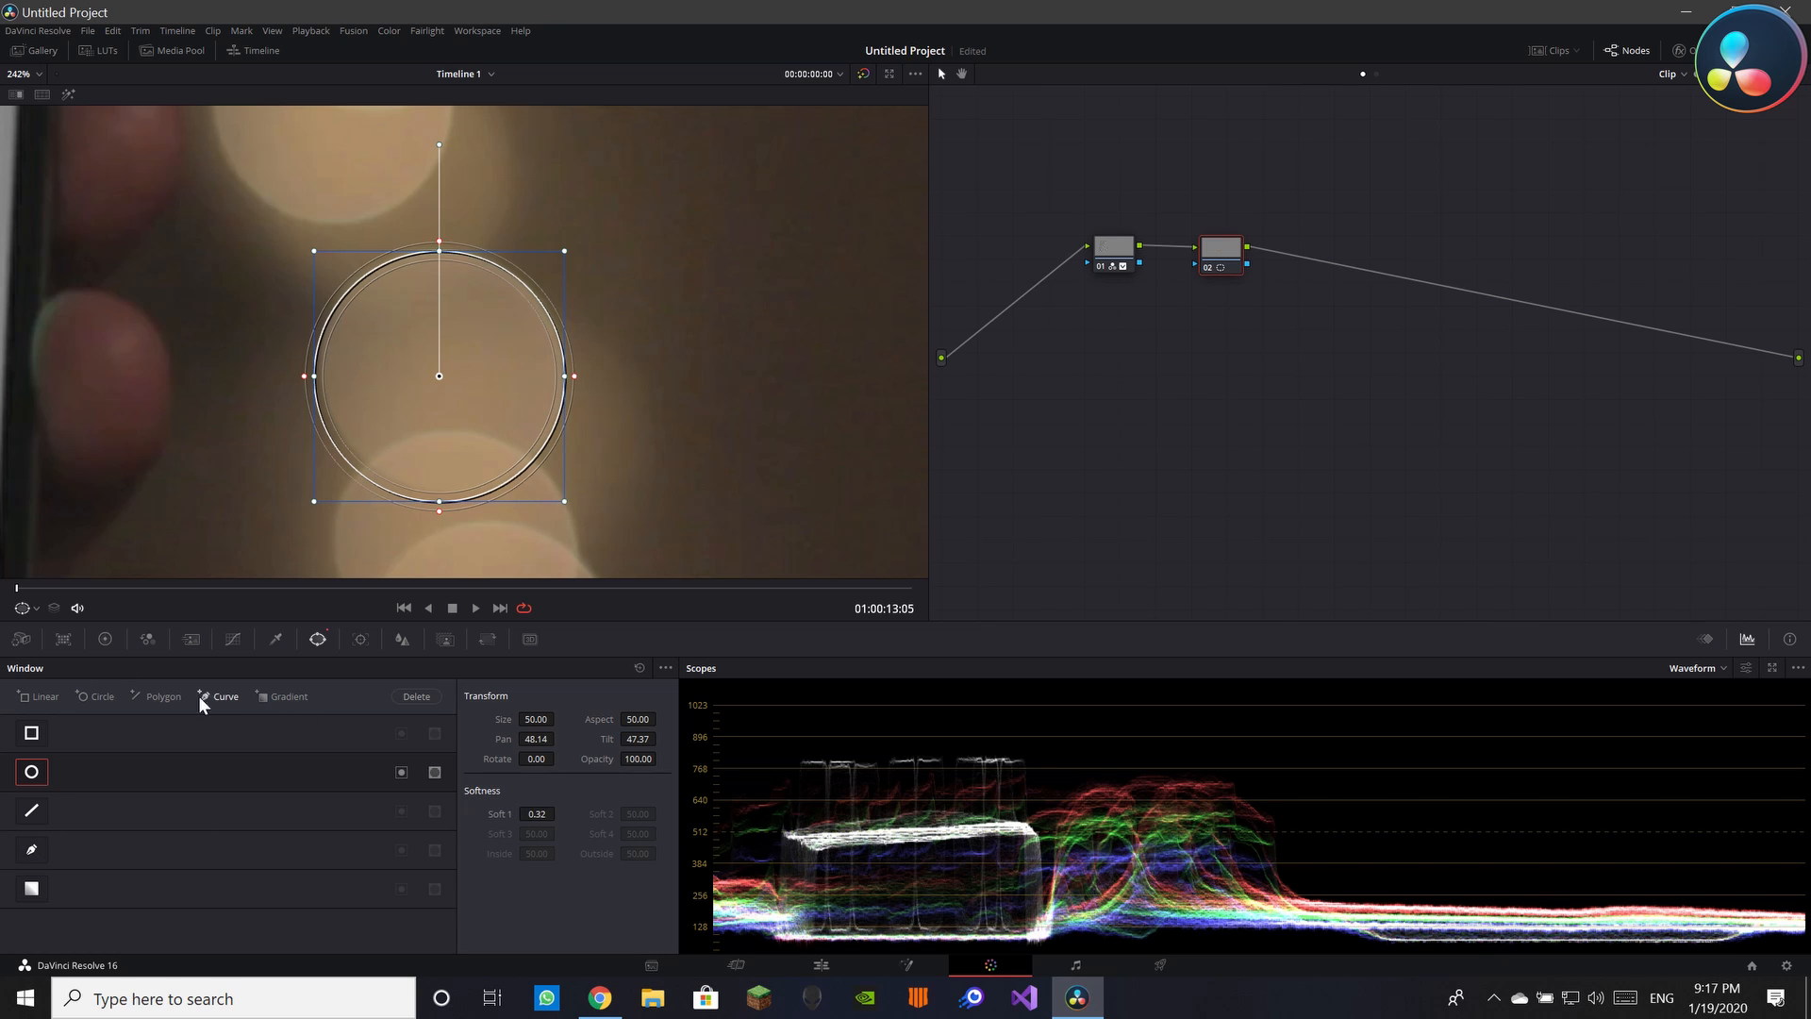
Draw a closed curve window around the overlap with the lower bokeh light, with Outside softness 1.16 and Soft 1 at 0.74
click(227, 696)
scroll(471, 410, up, 5)
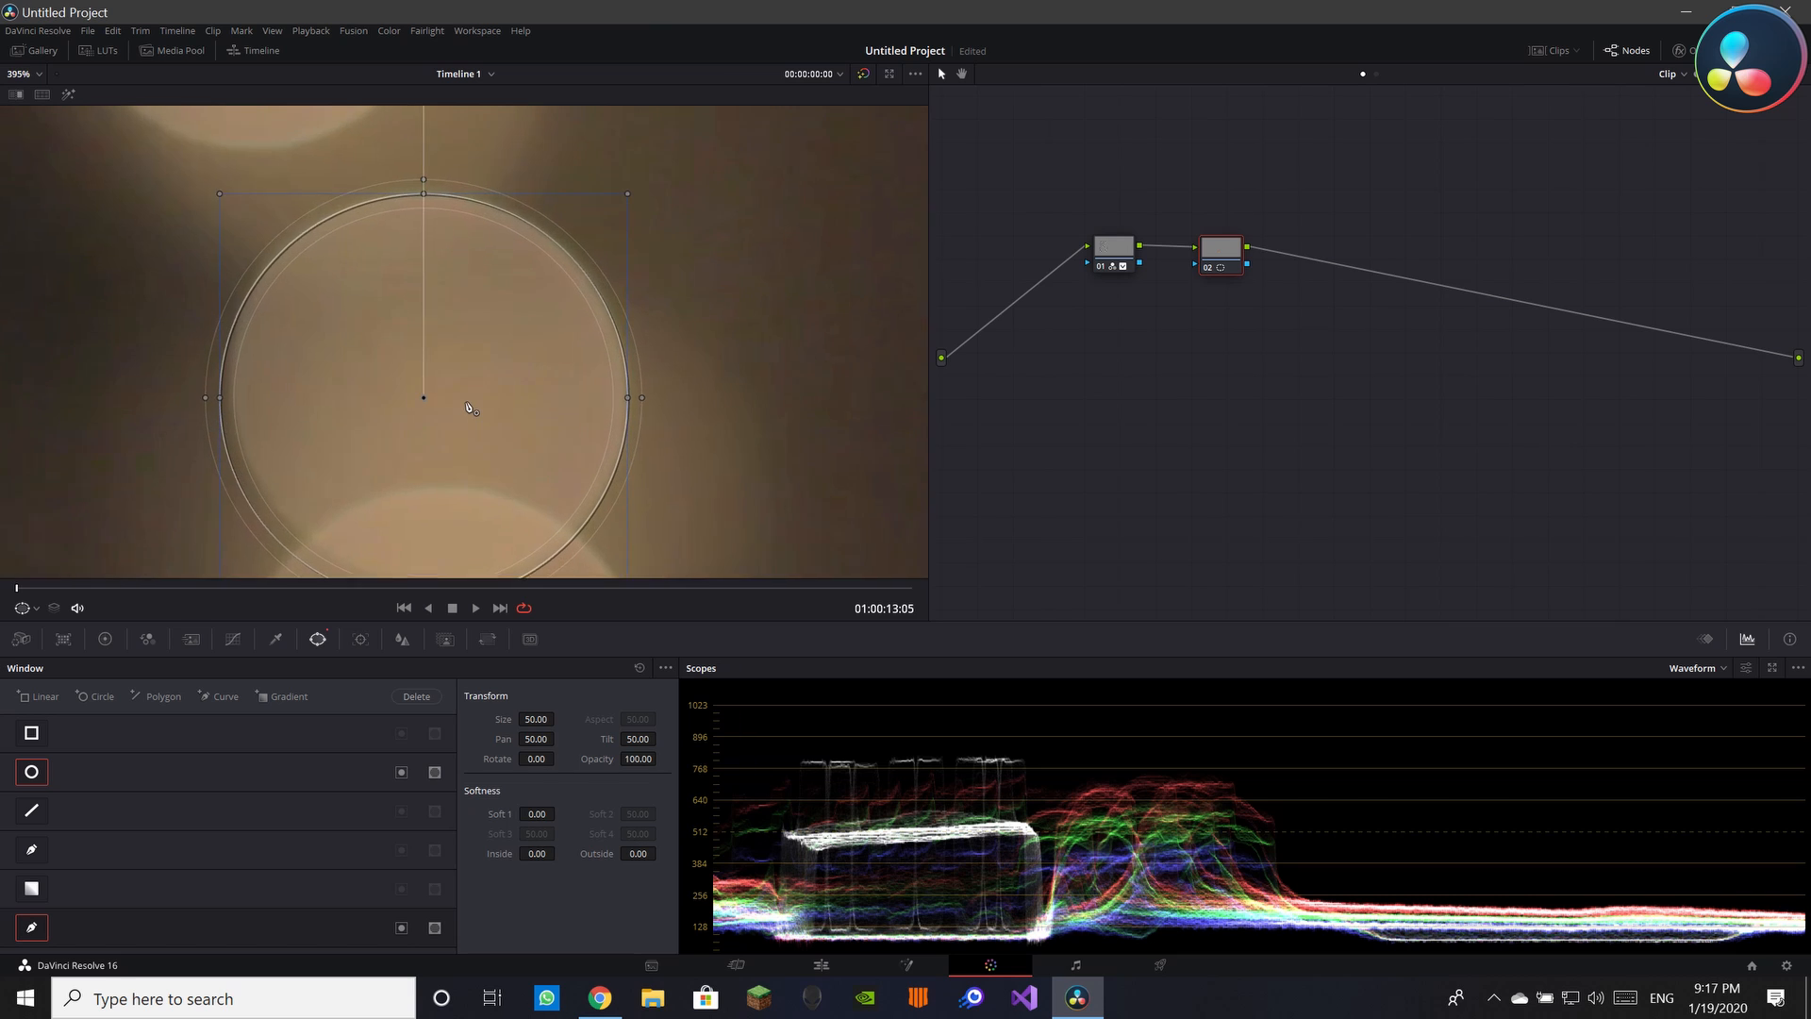
scroll(506, 293, up, 3)
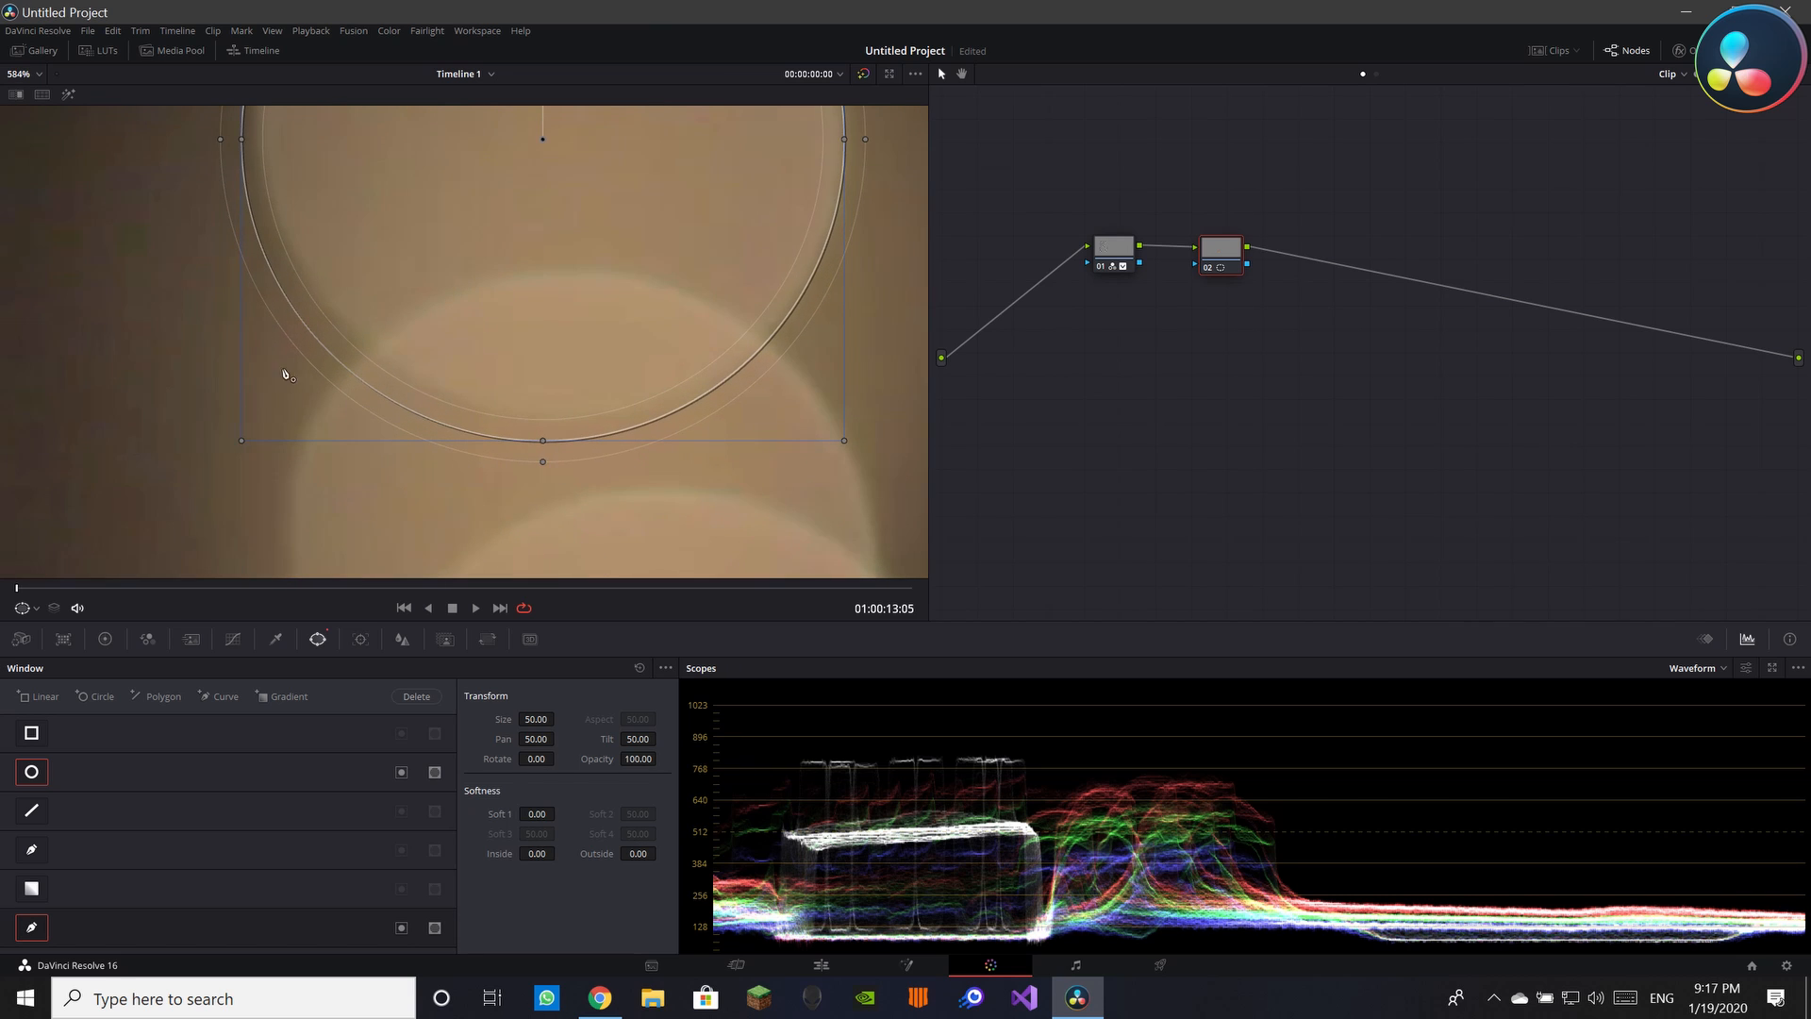
click(332, 394)
drag(558, 274, 682, 280)
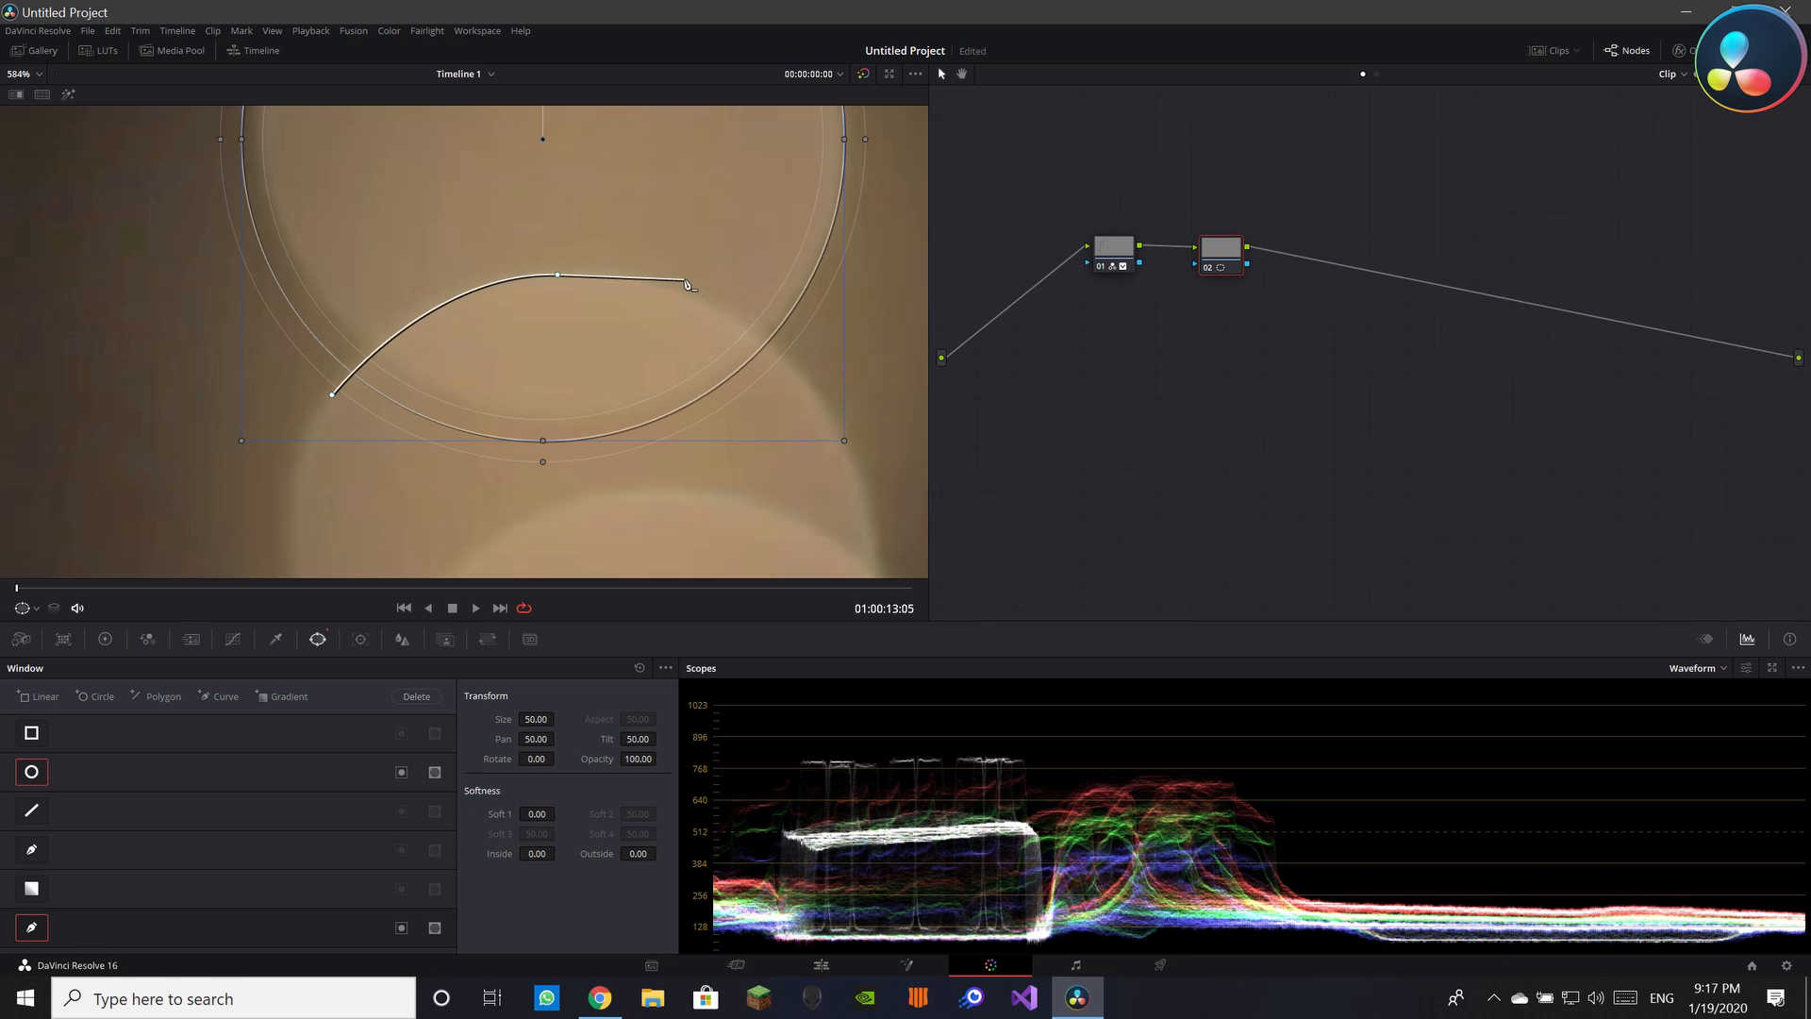
click(740, 325)
click(802, 376)
click(626, 488)
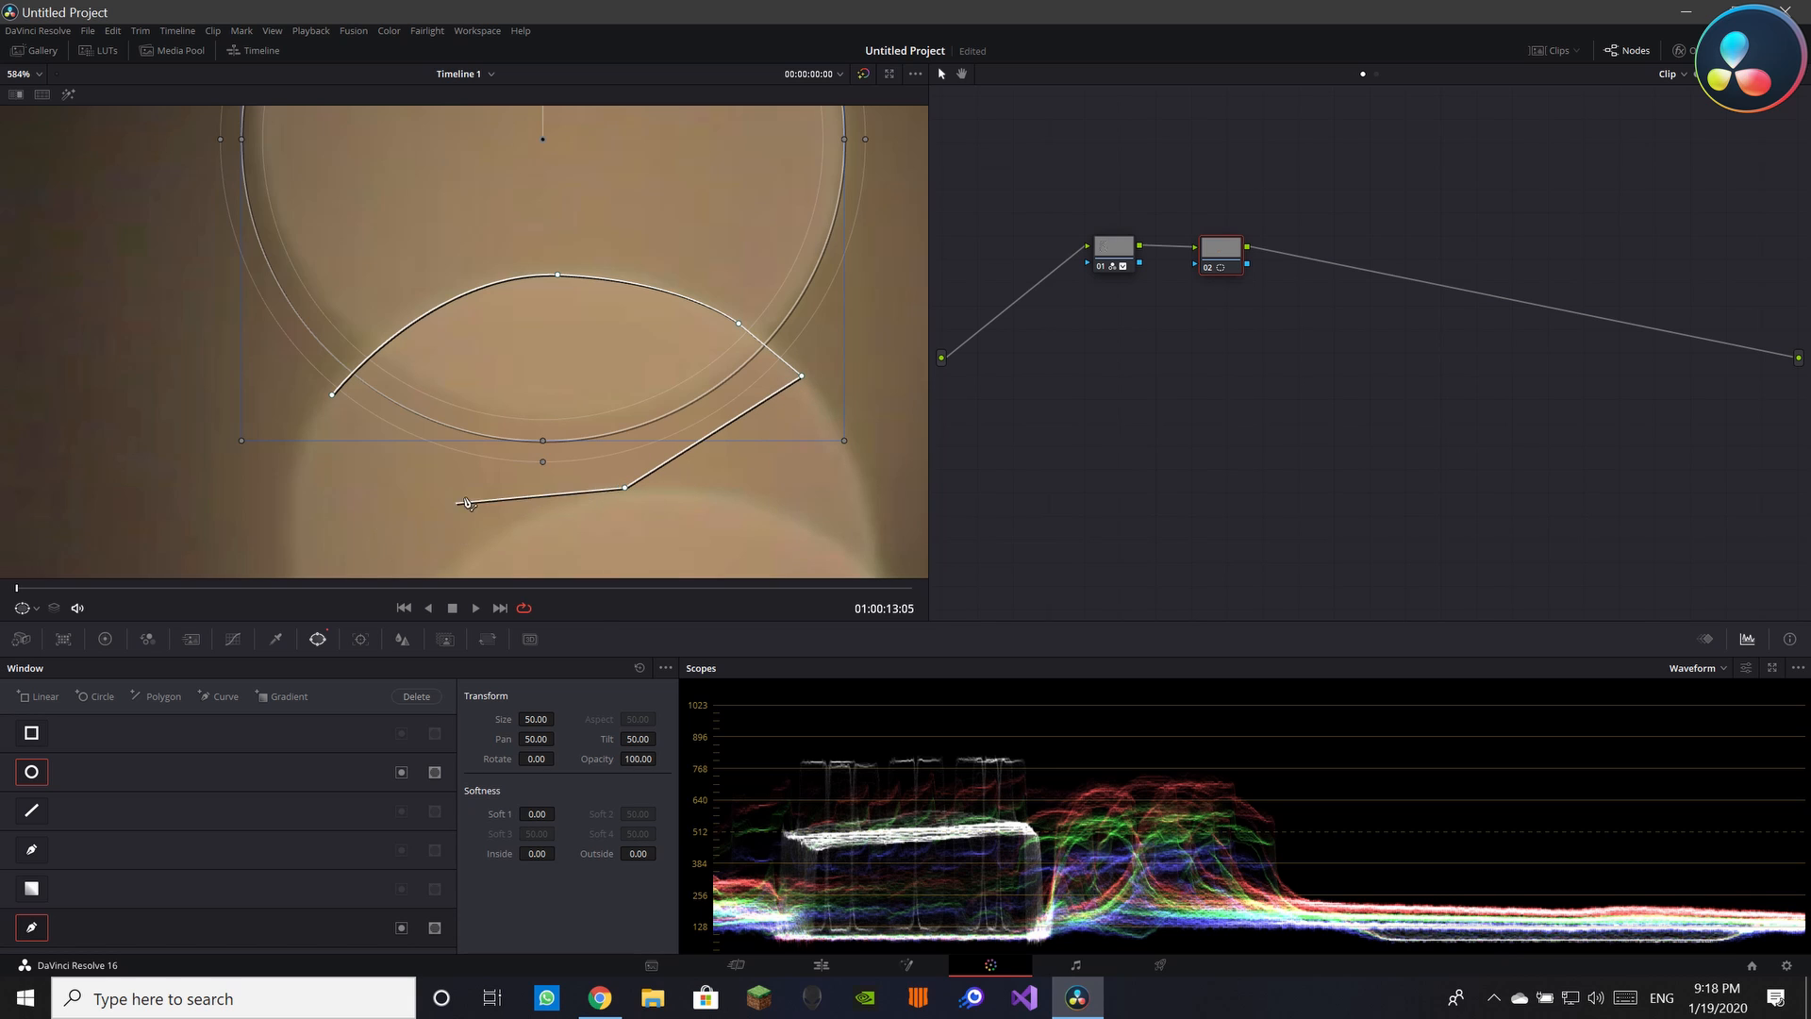
click(474, 491)
click(332, 394)
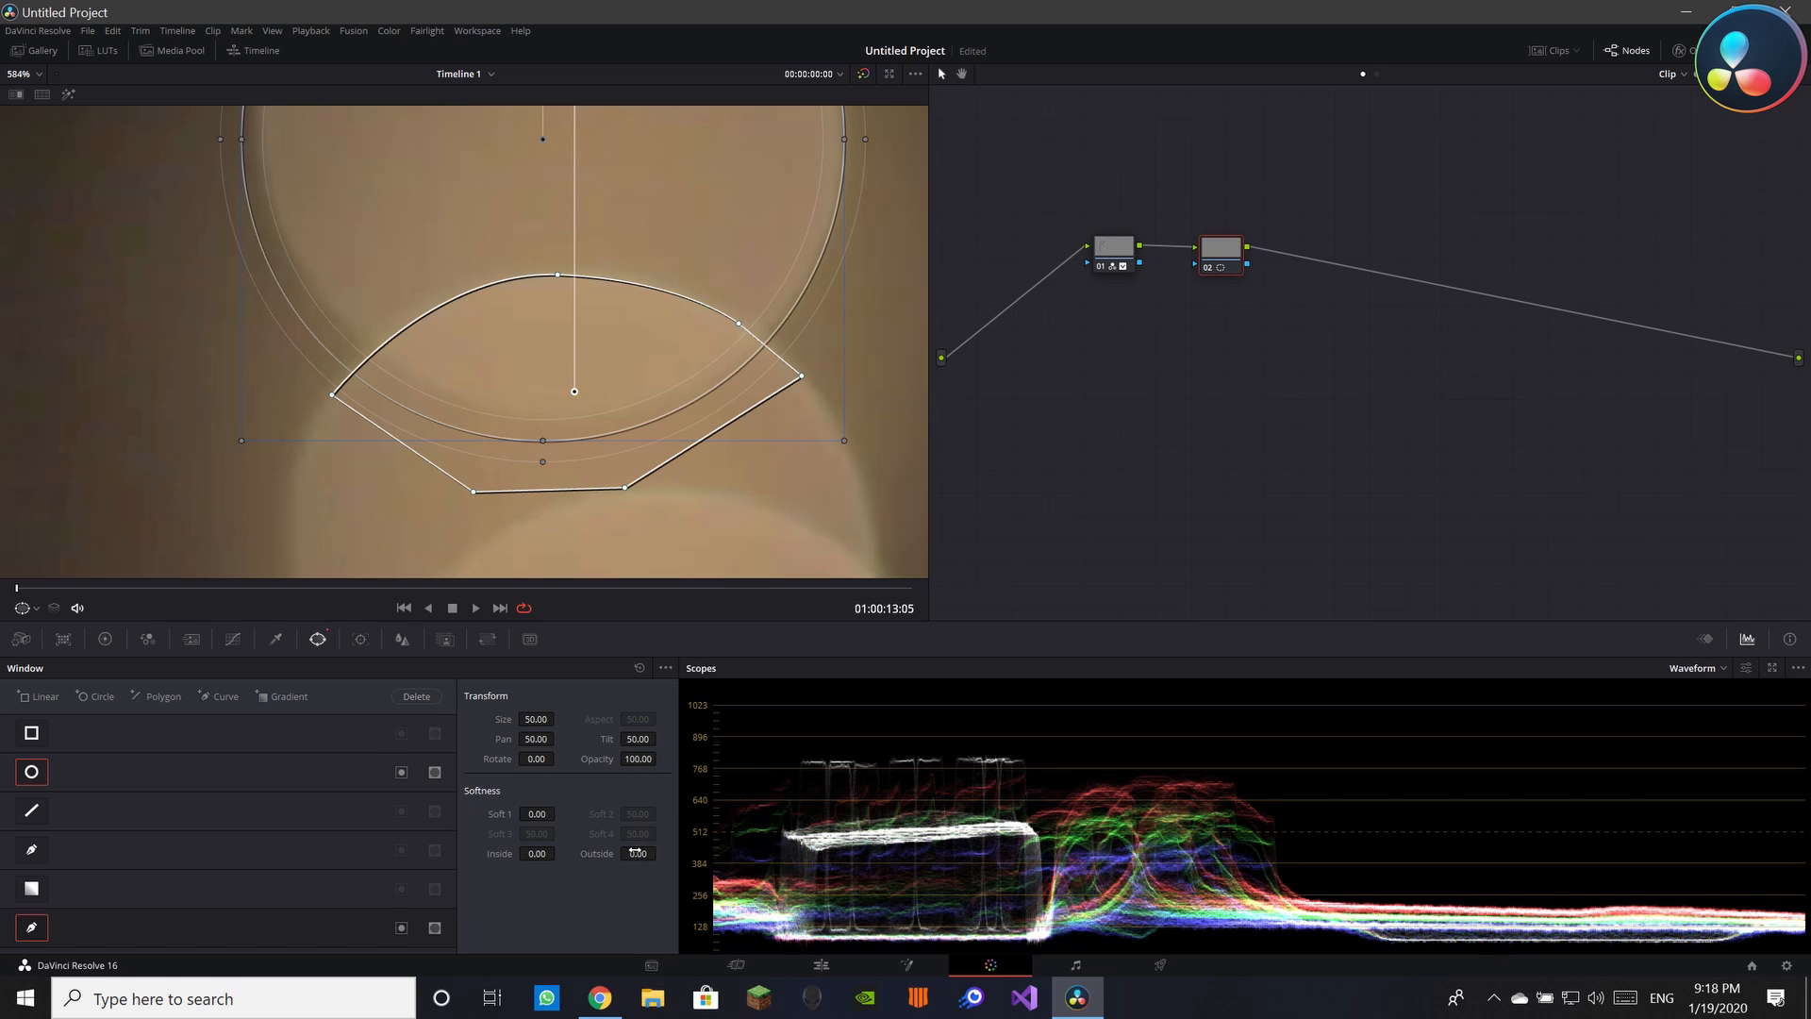
drag(639, 853, 656, 854)
drag(543, 349, 549, 381)
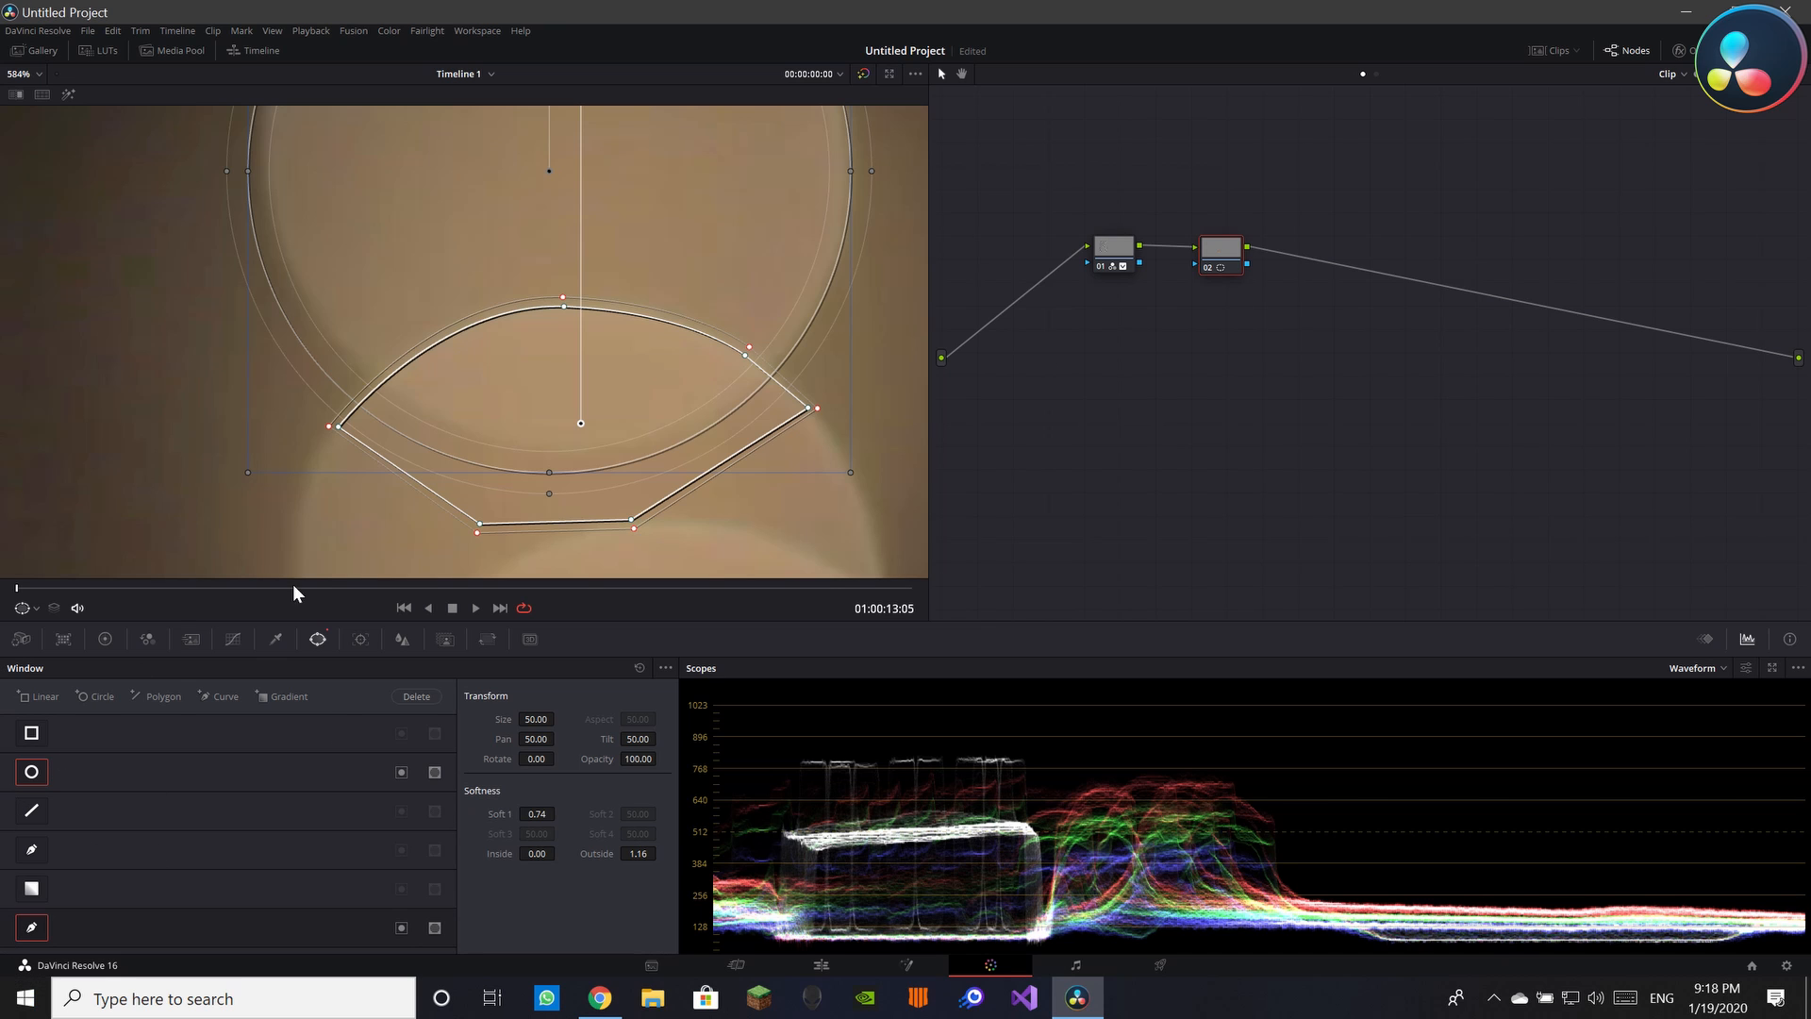
Tint the windowed bokeh light pink by shifting the Offset color balance to about 39.21, 19.78, 34.54
click(103, 638)
scroll(331, 420, down, 2)
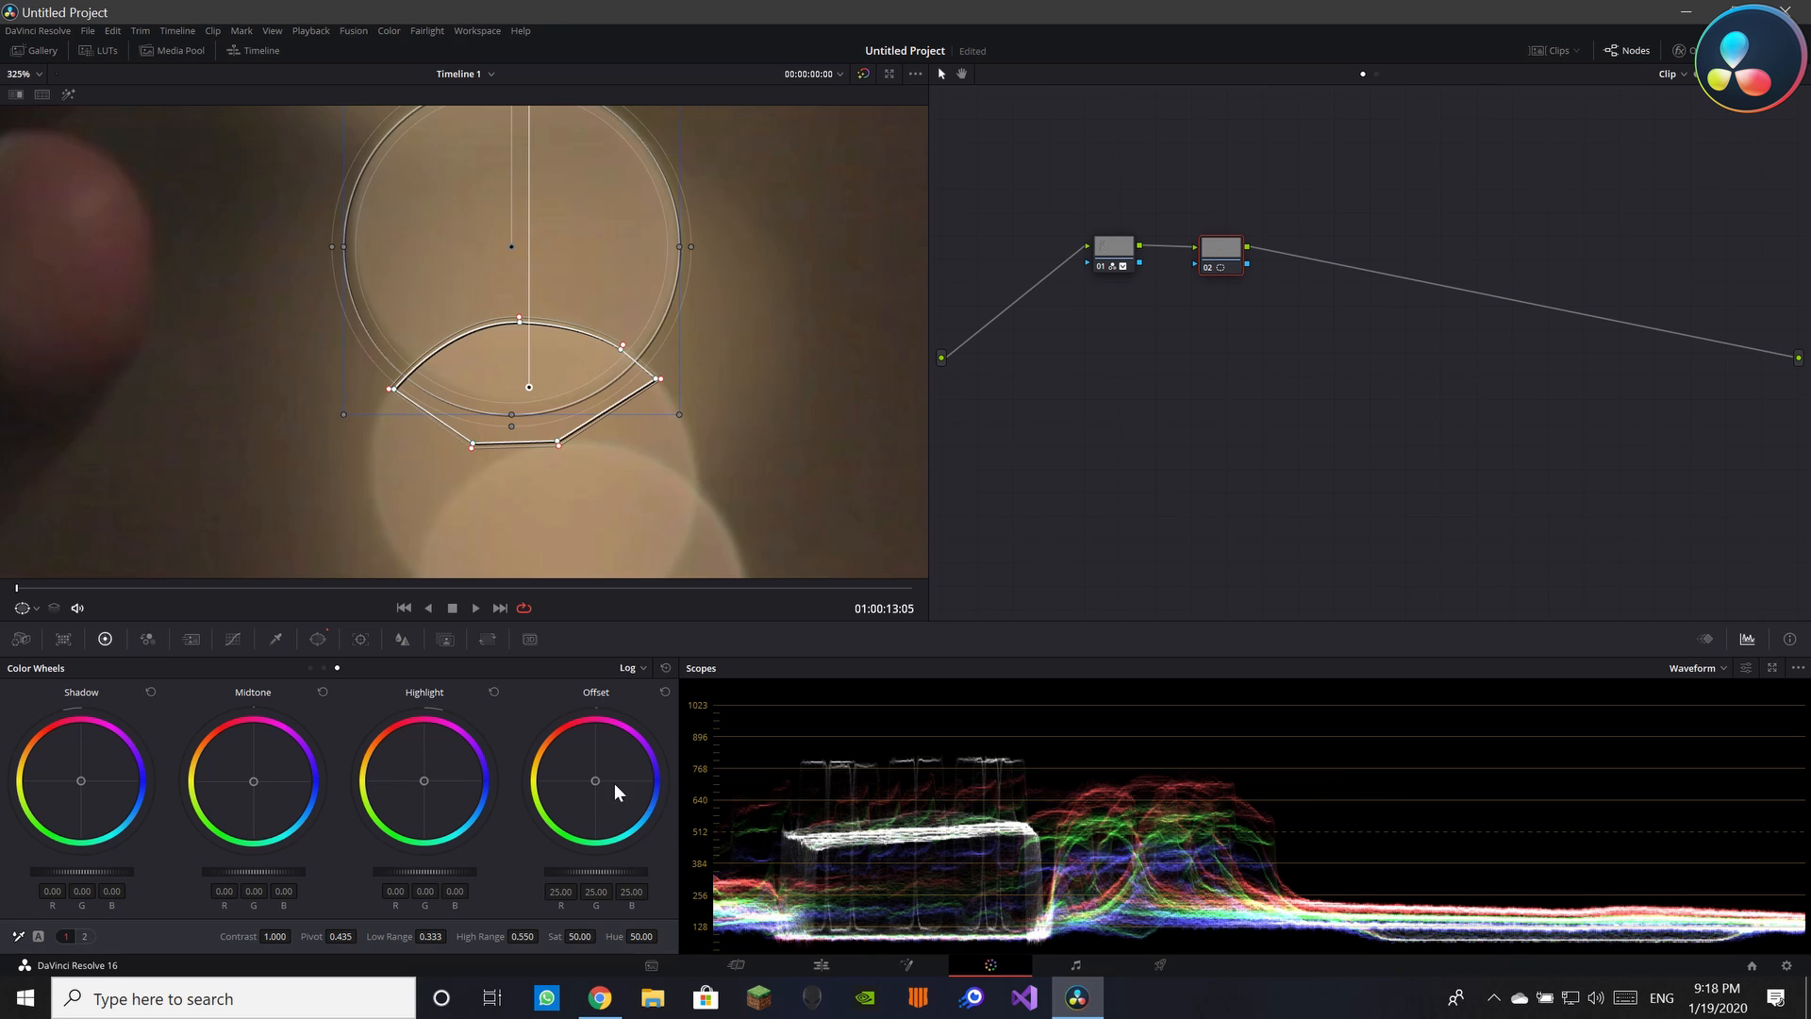
drag(615, 786, 624, 771)
scroll(600, 421, down, 1)
scroll(600, 422, up, 2)
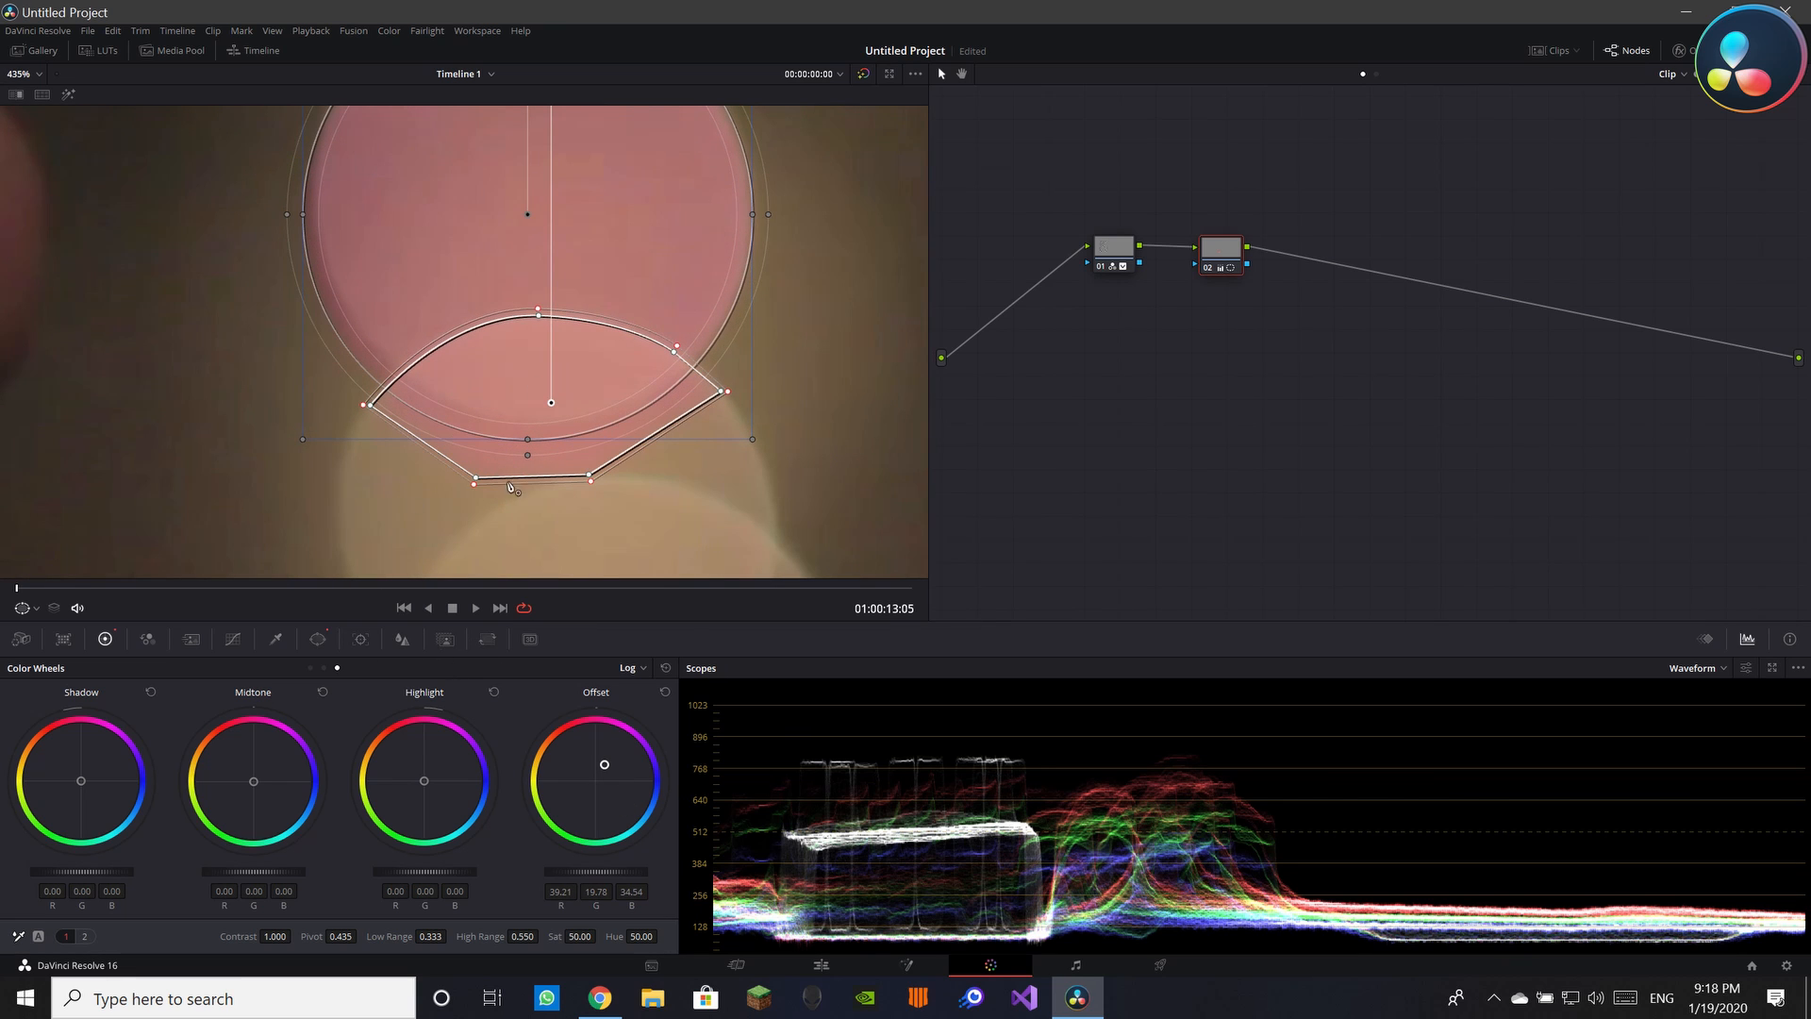
Invert the curve window so it subtracts from the circle window, and set its opacity to 41.76
click(318, 638)
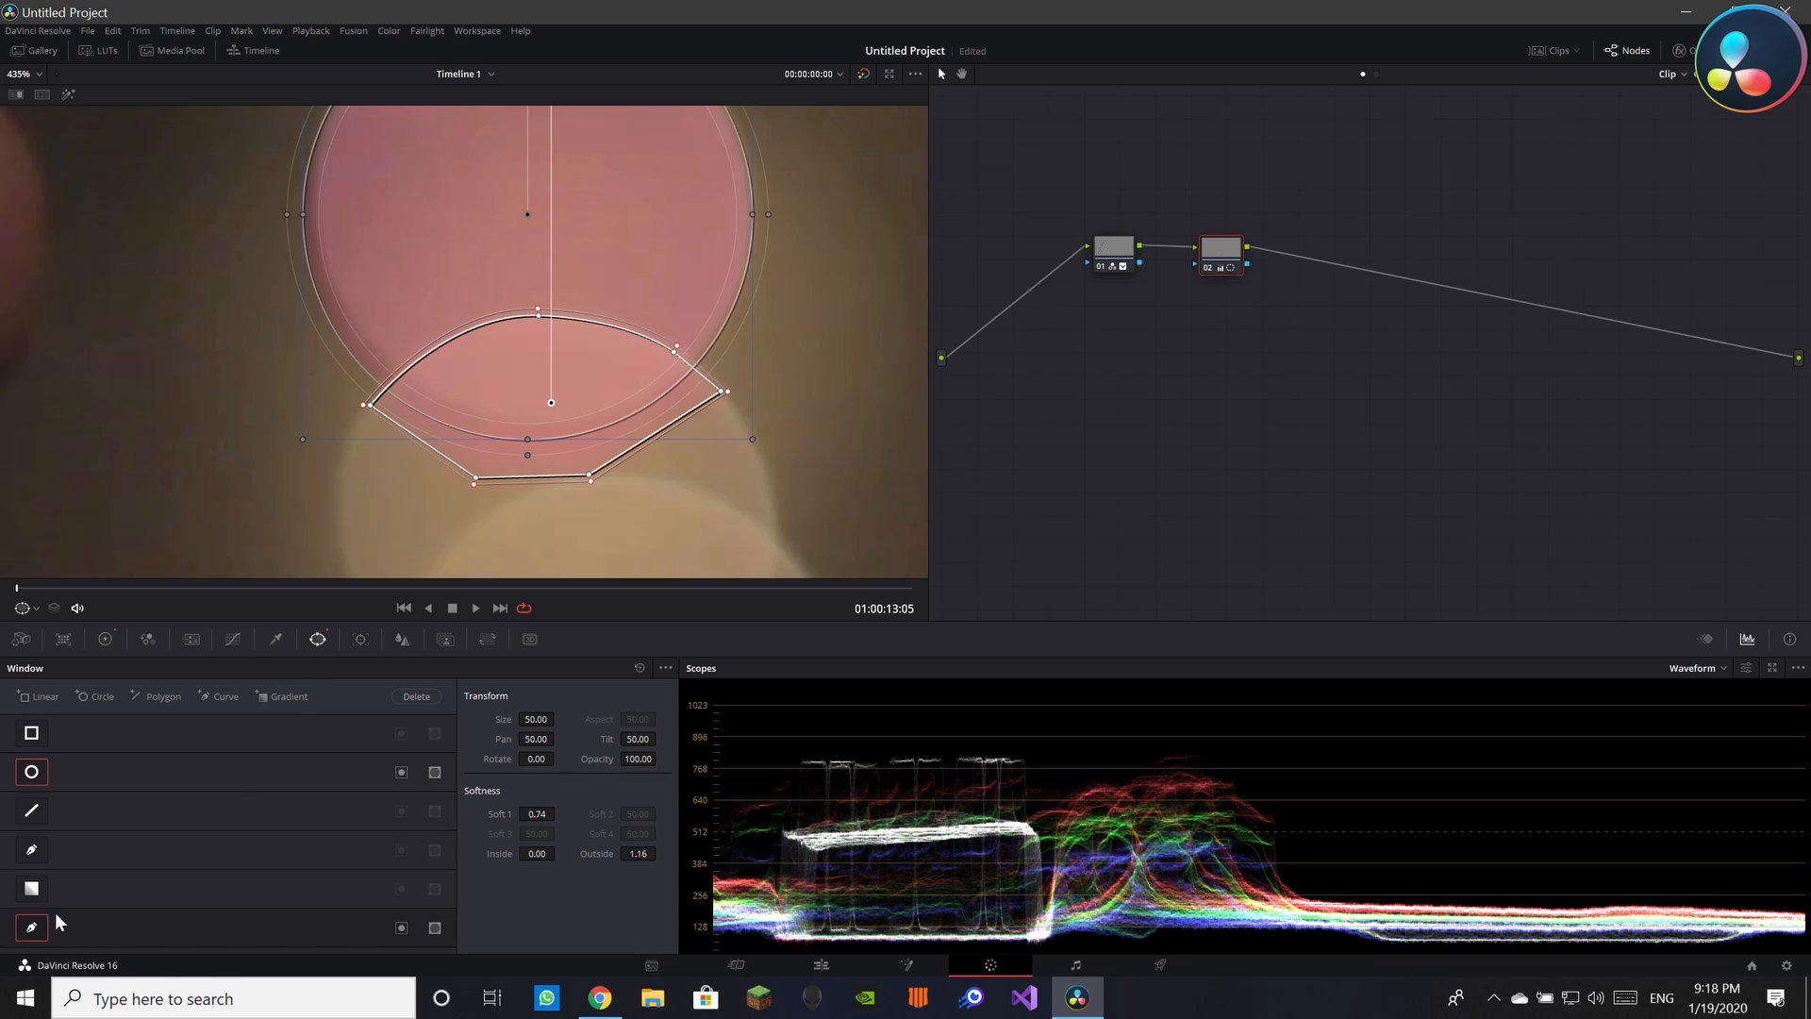
click(432, 928)
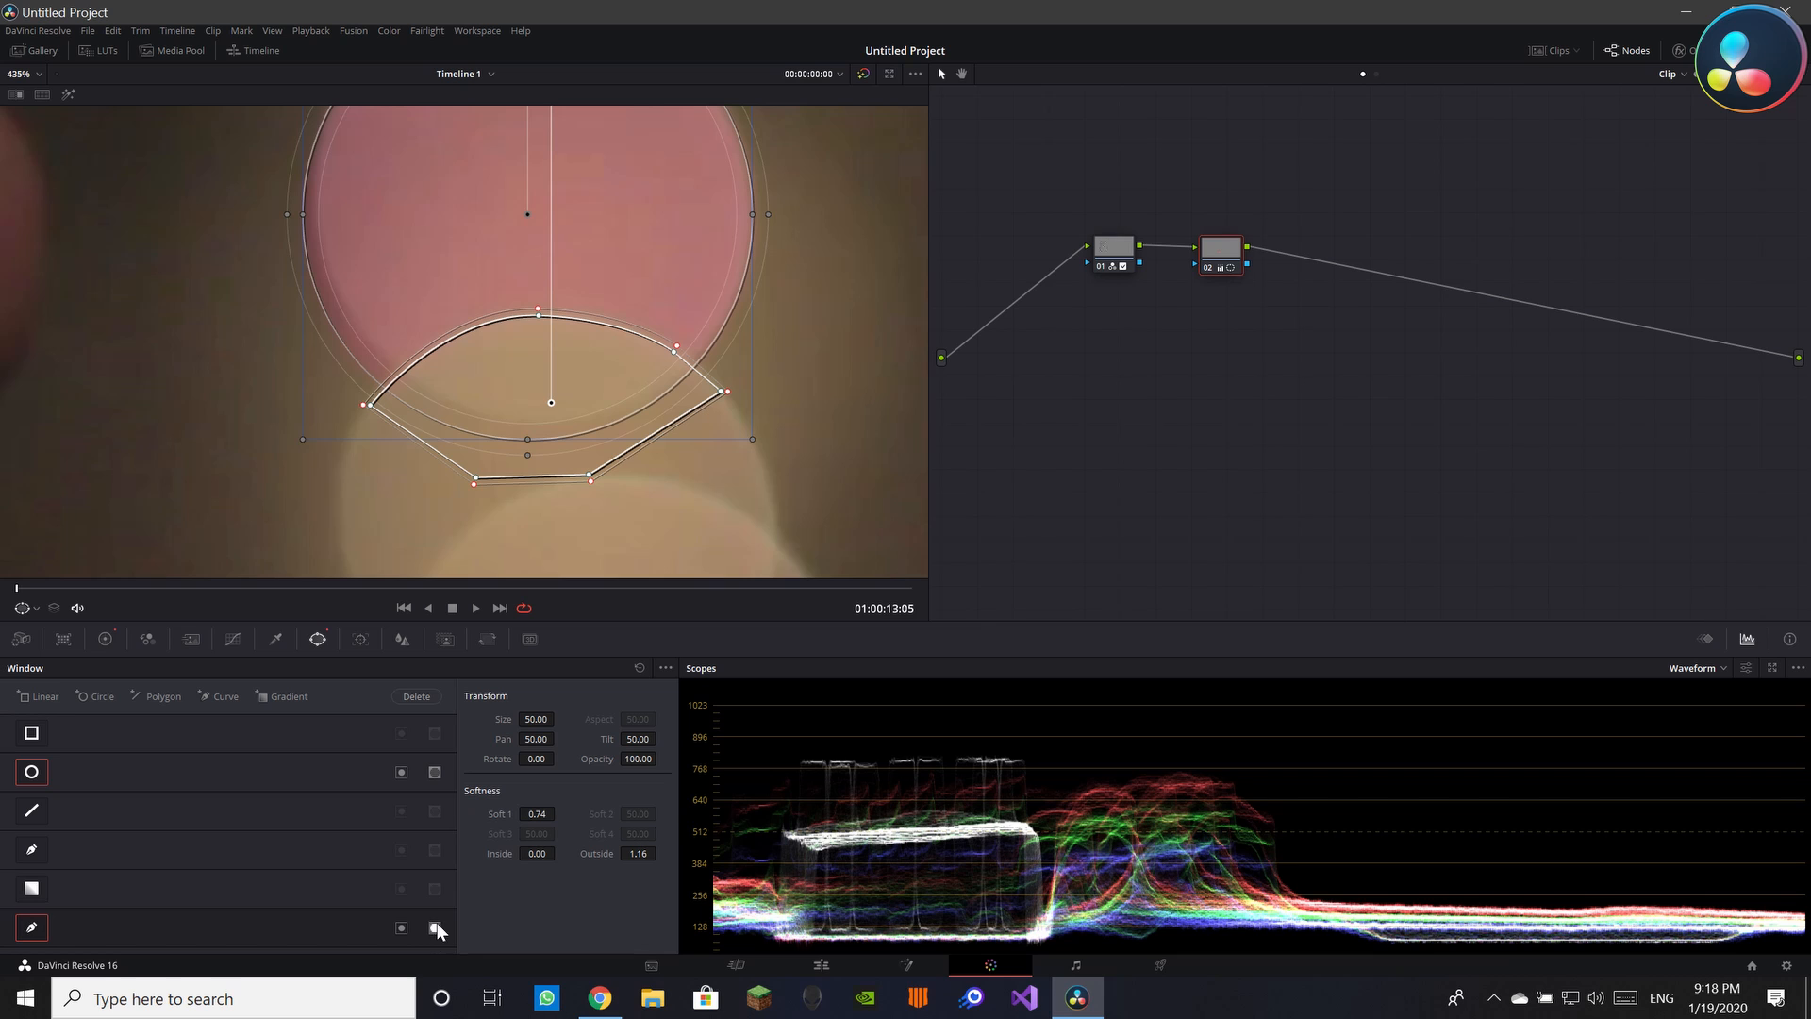
click(638, 758)
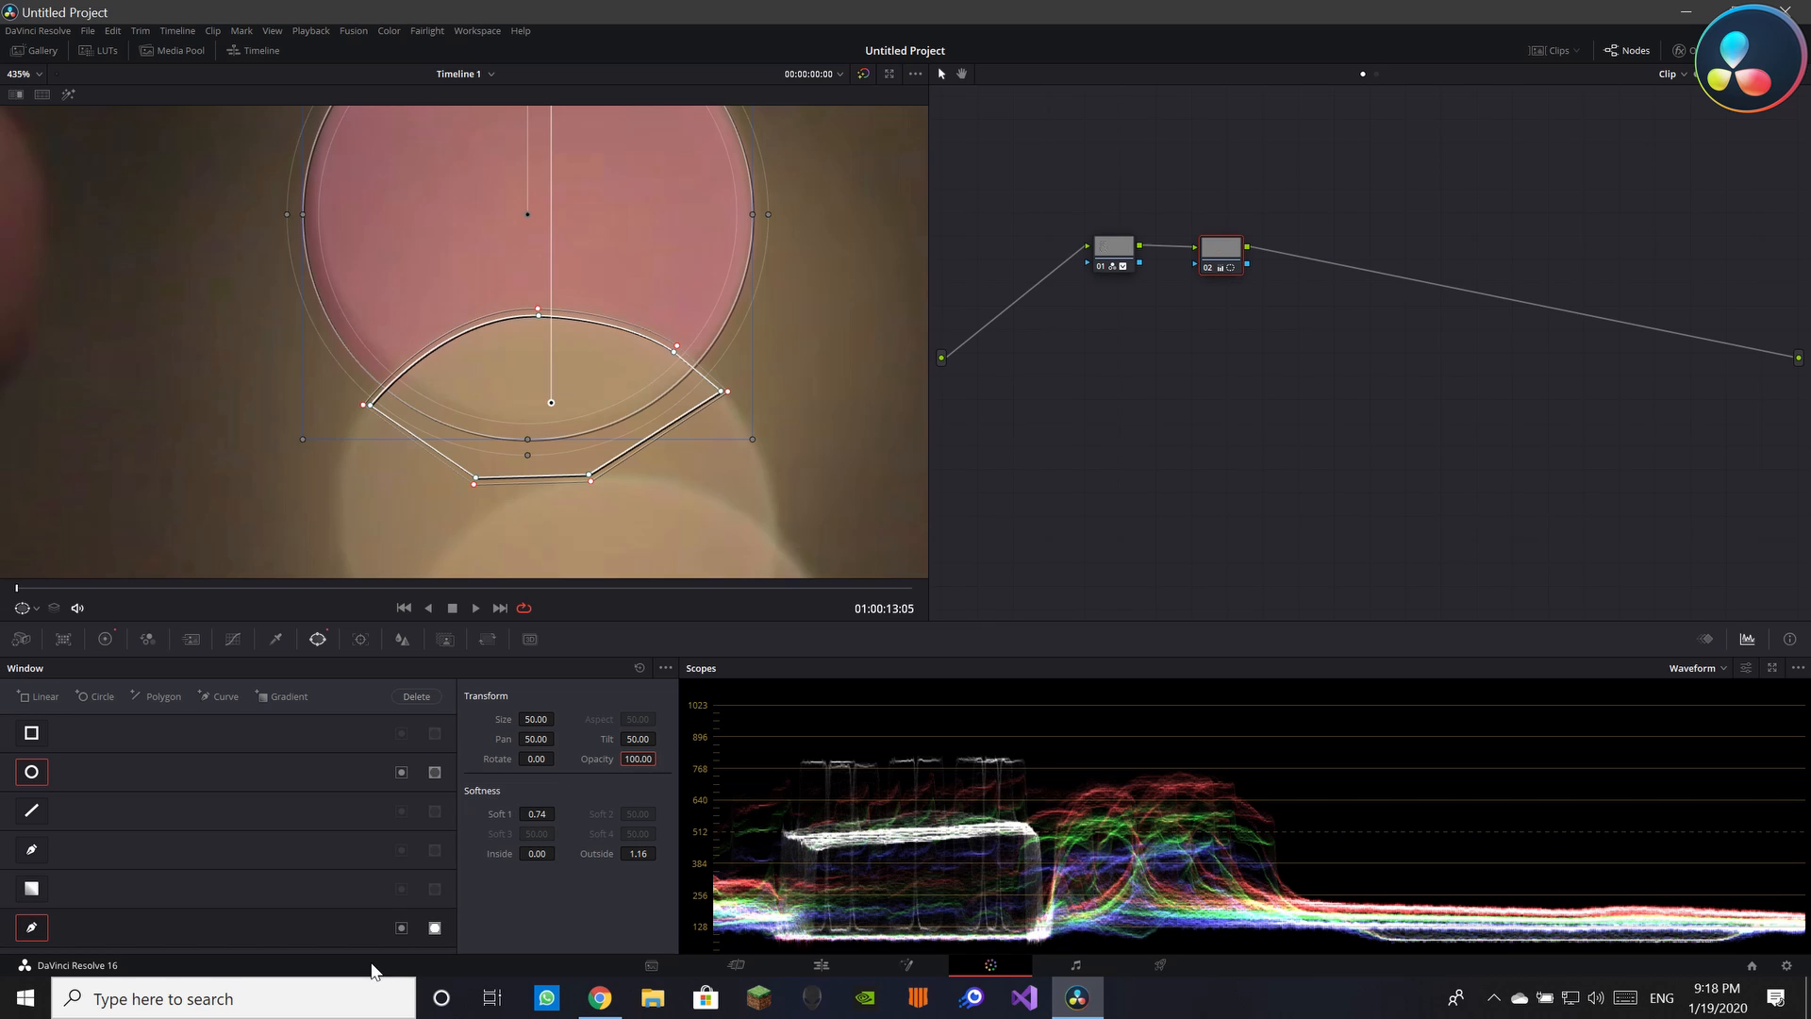
click(433, 928)
drag(638, 760, 625, 760)
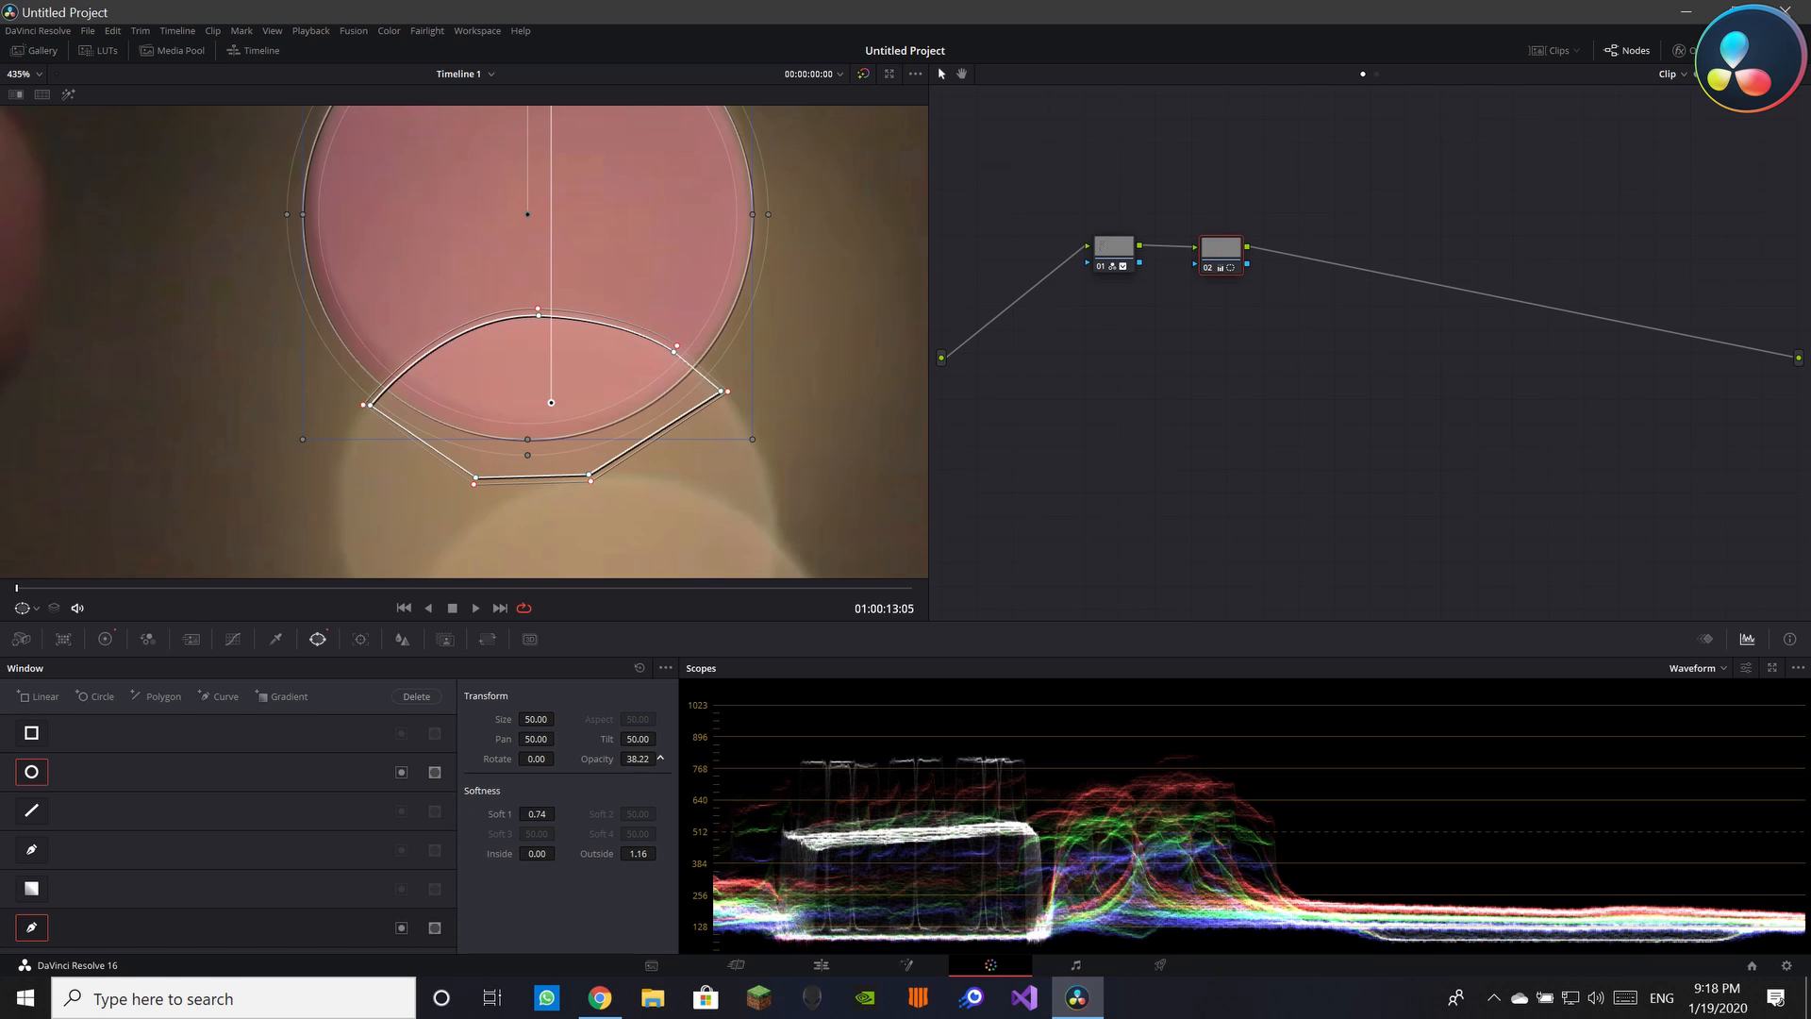
drag(625, 760, 594, 760)
drag(638, 759, 613, 760)
mouse_move(637, 759)
mouse_down()
mouse_move(728, 760)
mouse_move(609, 756)
mouse_move(662, 758)
mouse_up()
Track the circle window forward through the whole clip and return the playhead to the first frame
scroll(578, 376, down, 3)
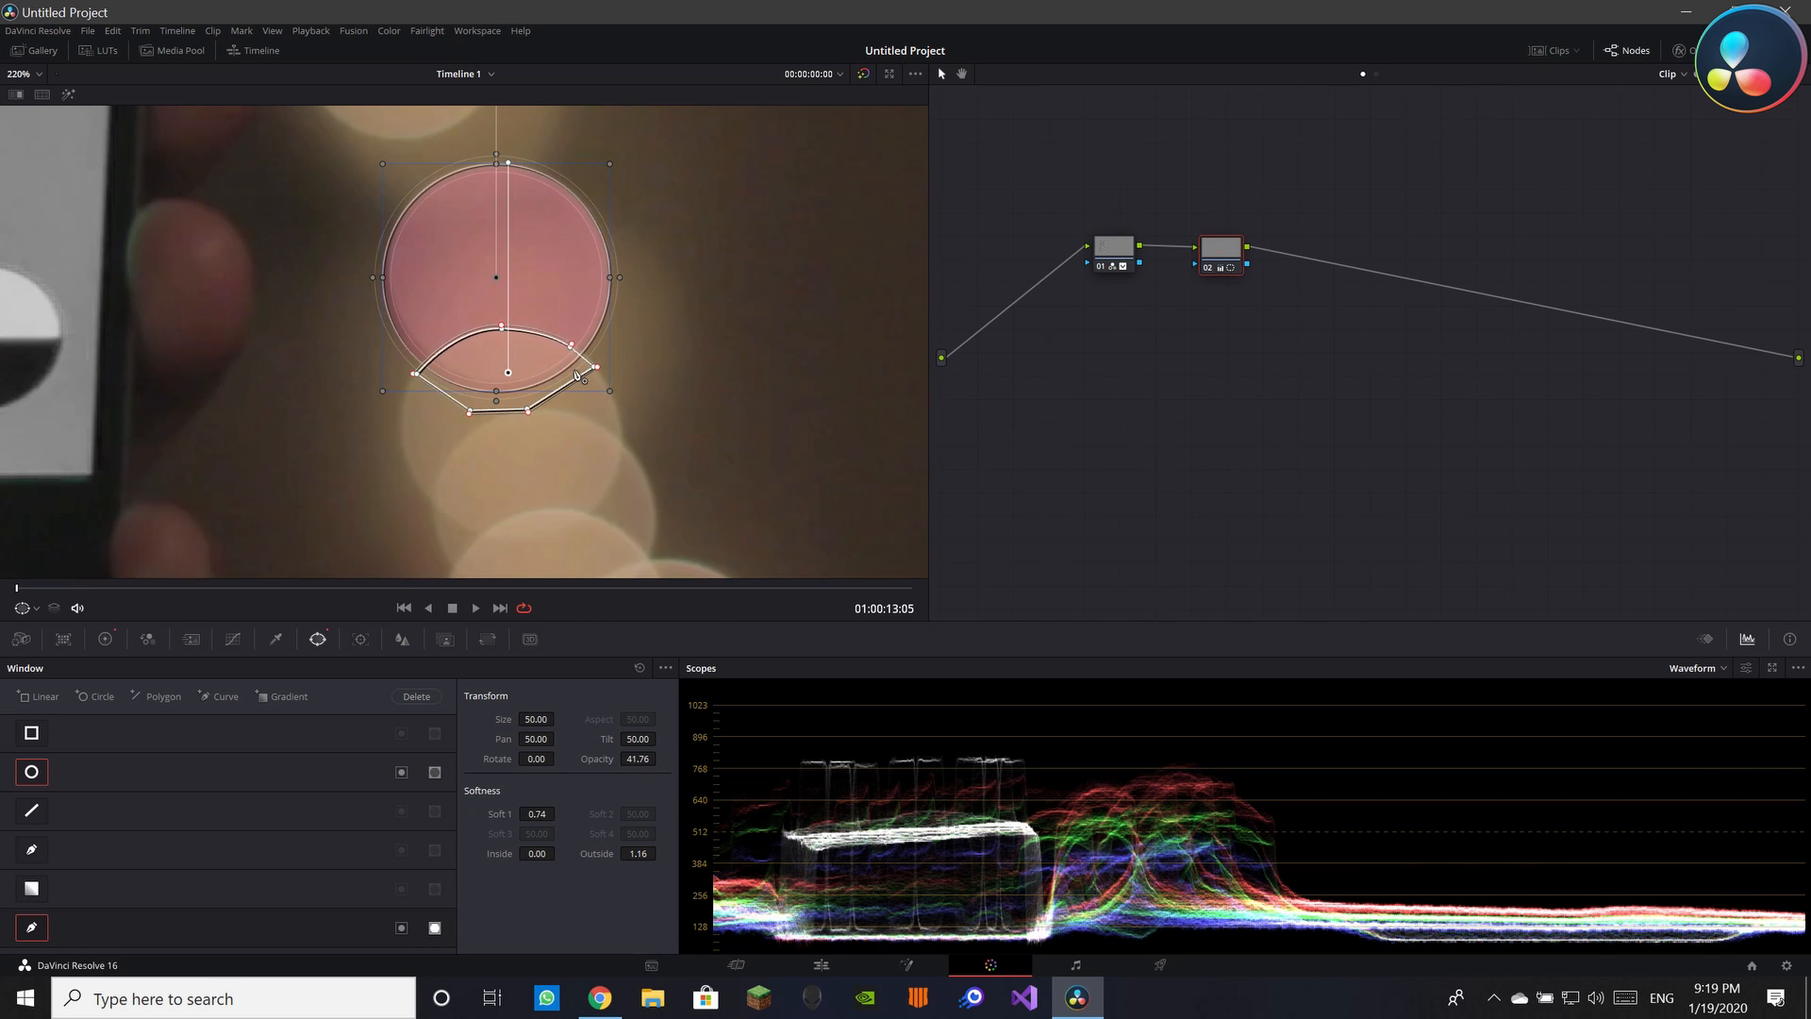
scroll(577, 374, down, 4)
scroll(566, 398, up, 2)
drag(563, 402, 634, 447)
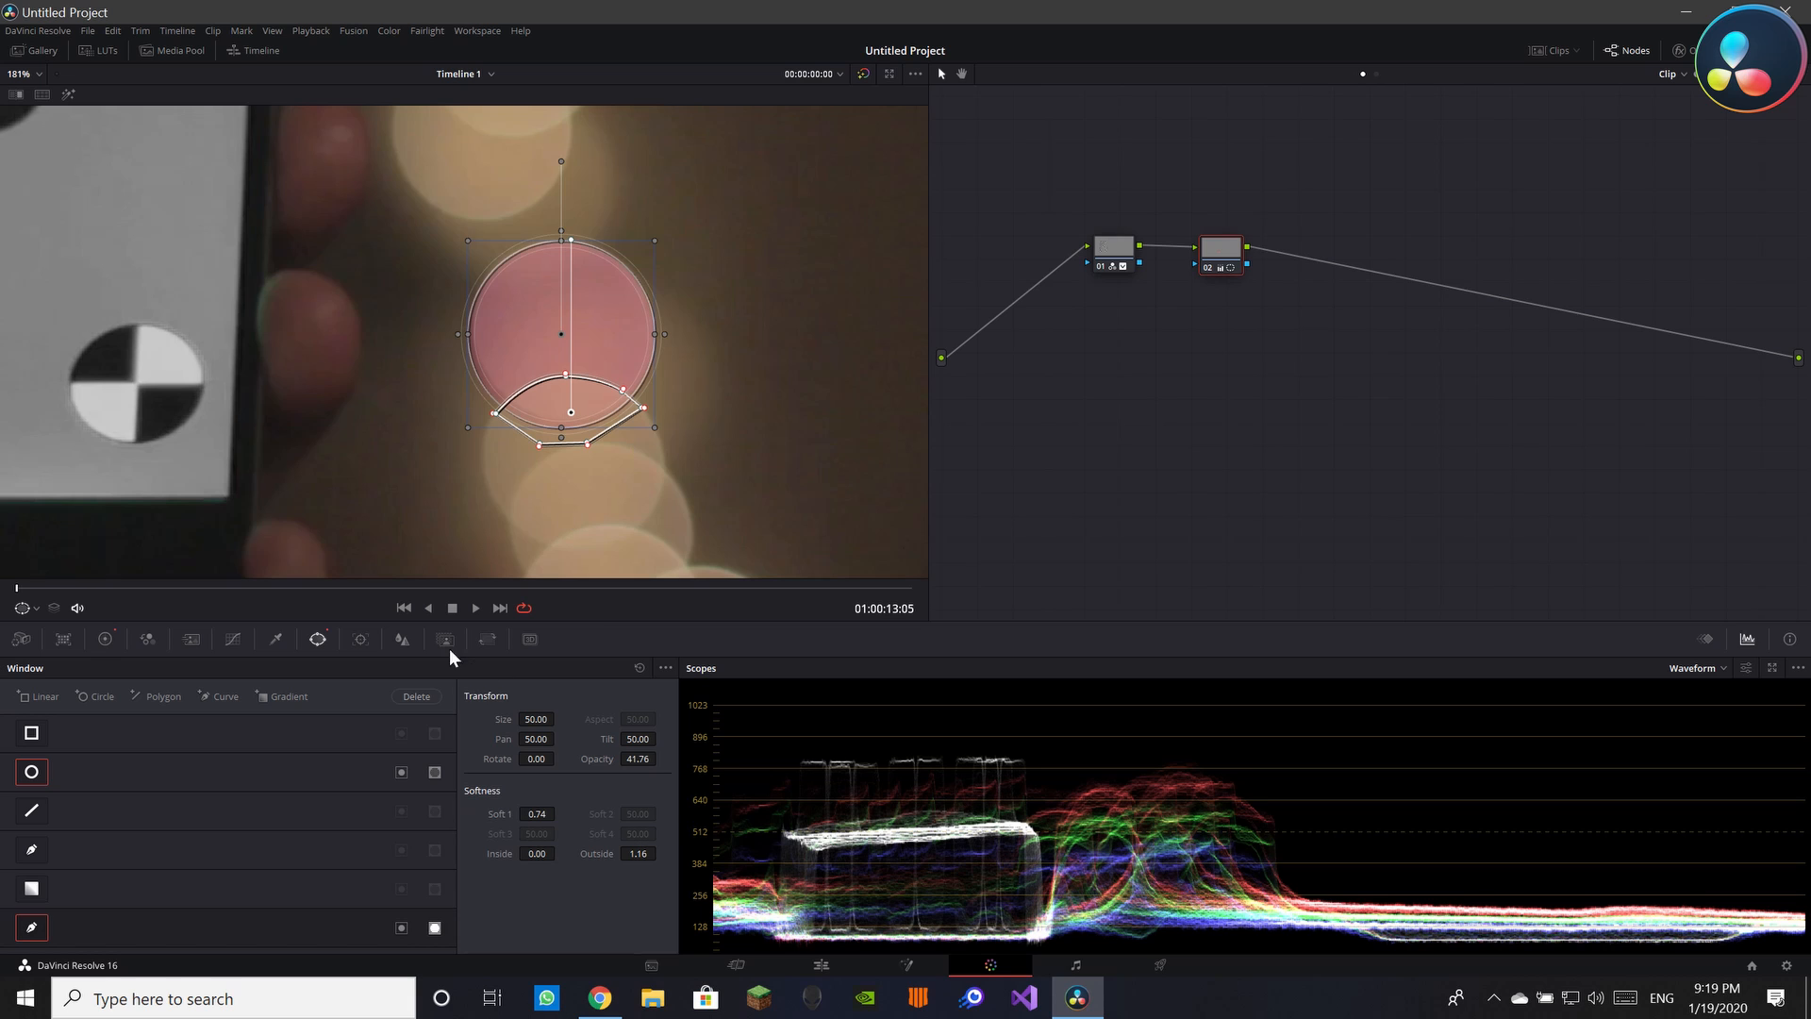
click(82, 775)
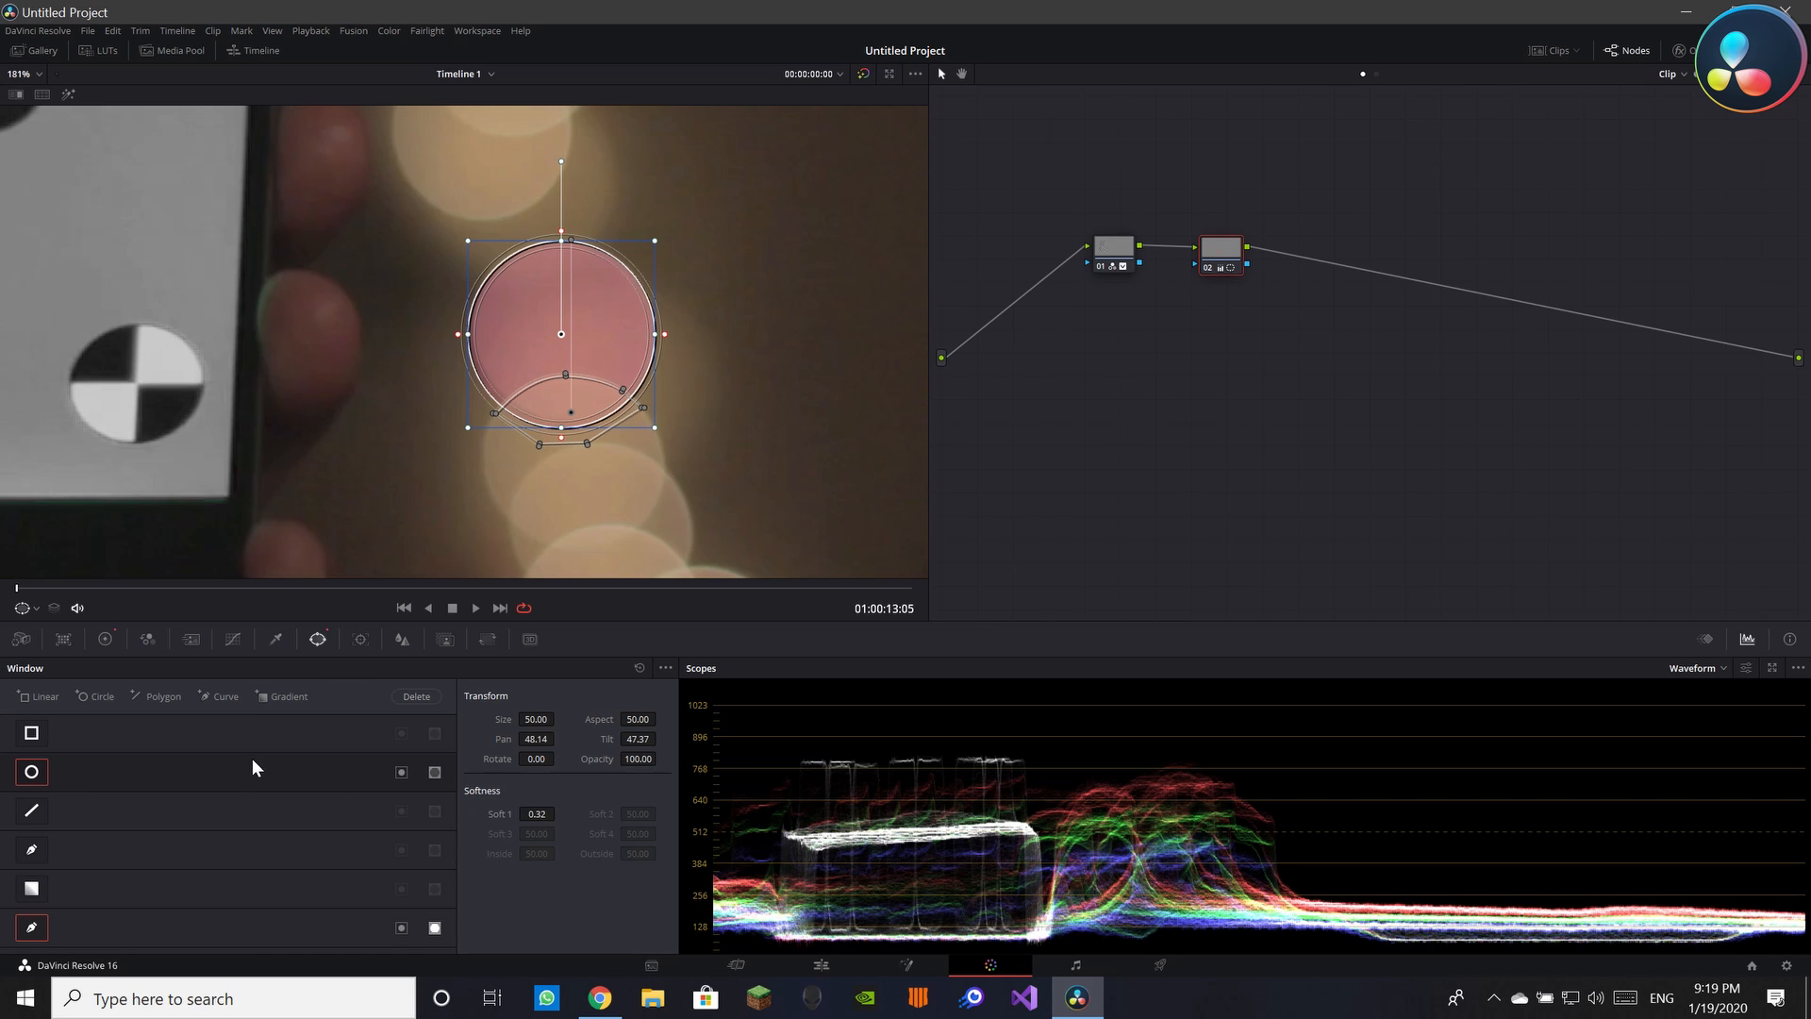
click(357, 640)
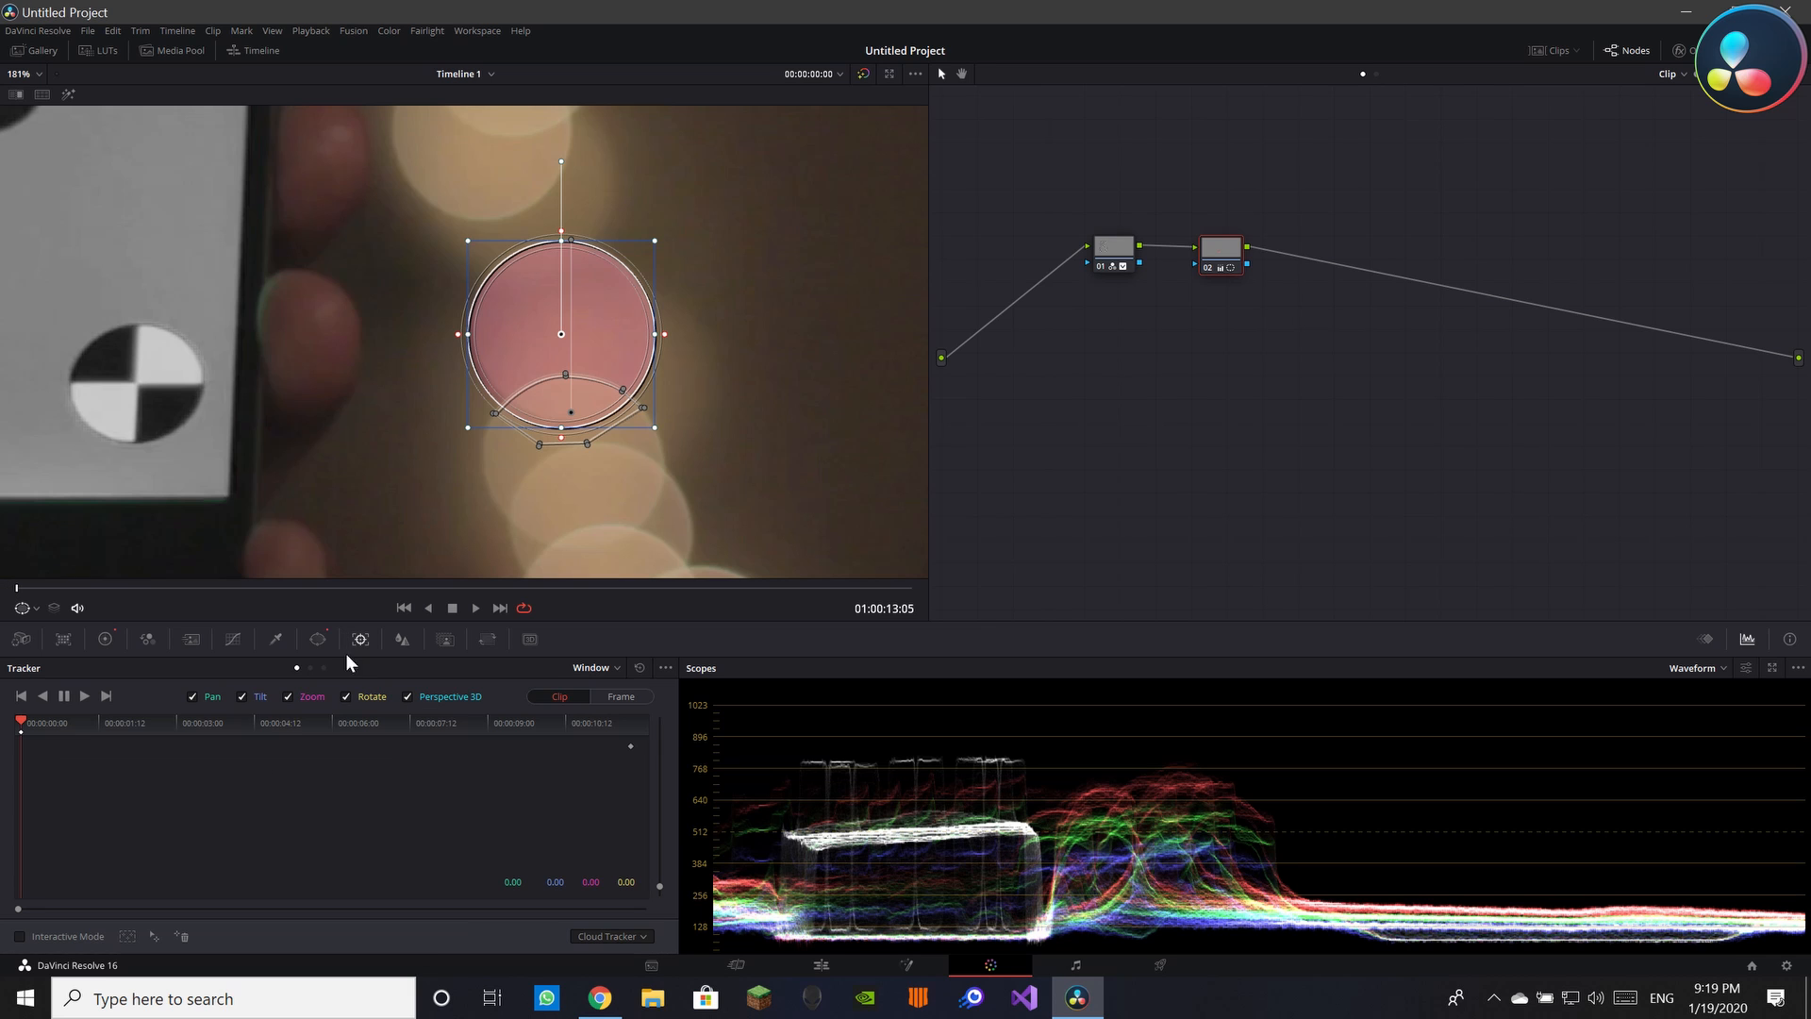
click(82, 695)
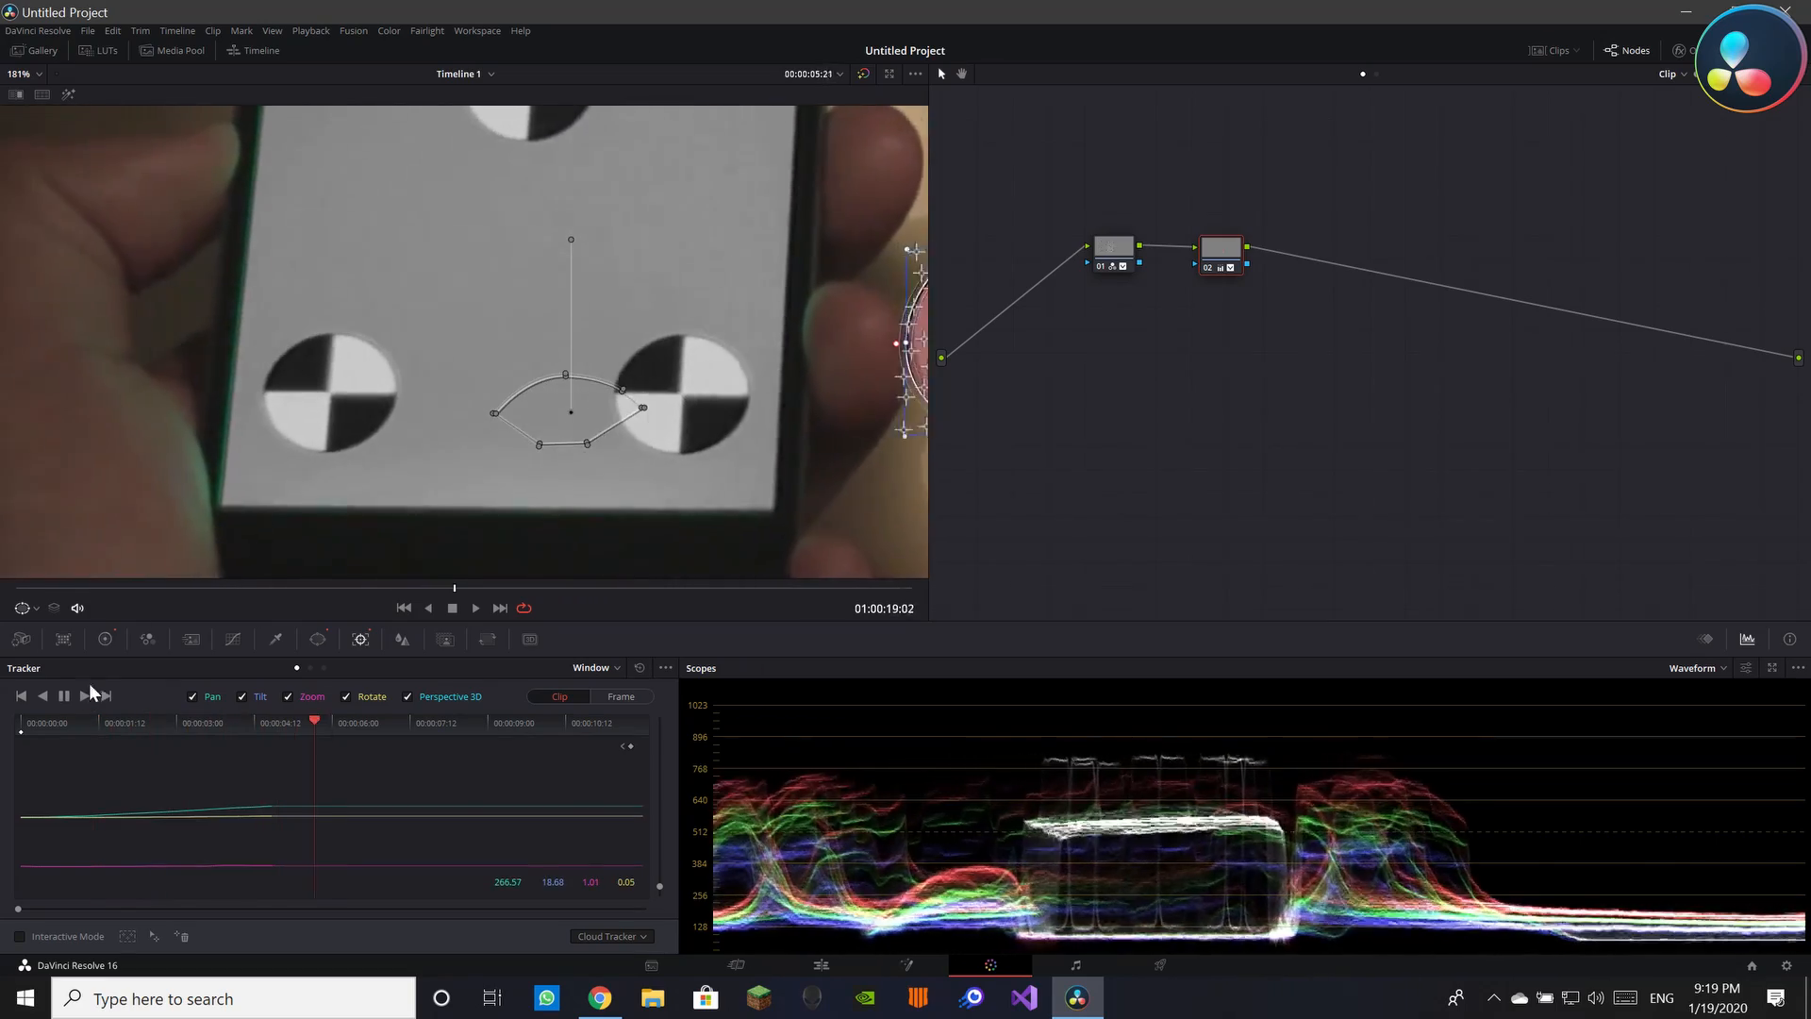
scroll(264, 485, down, 5)
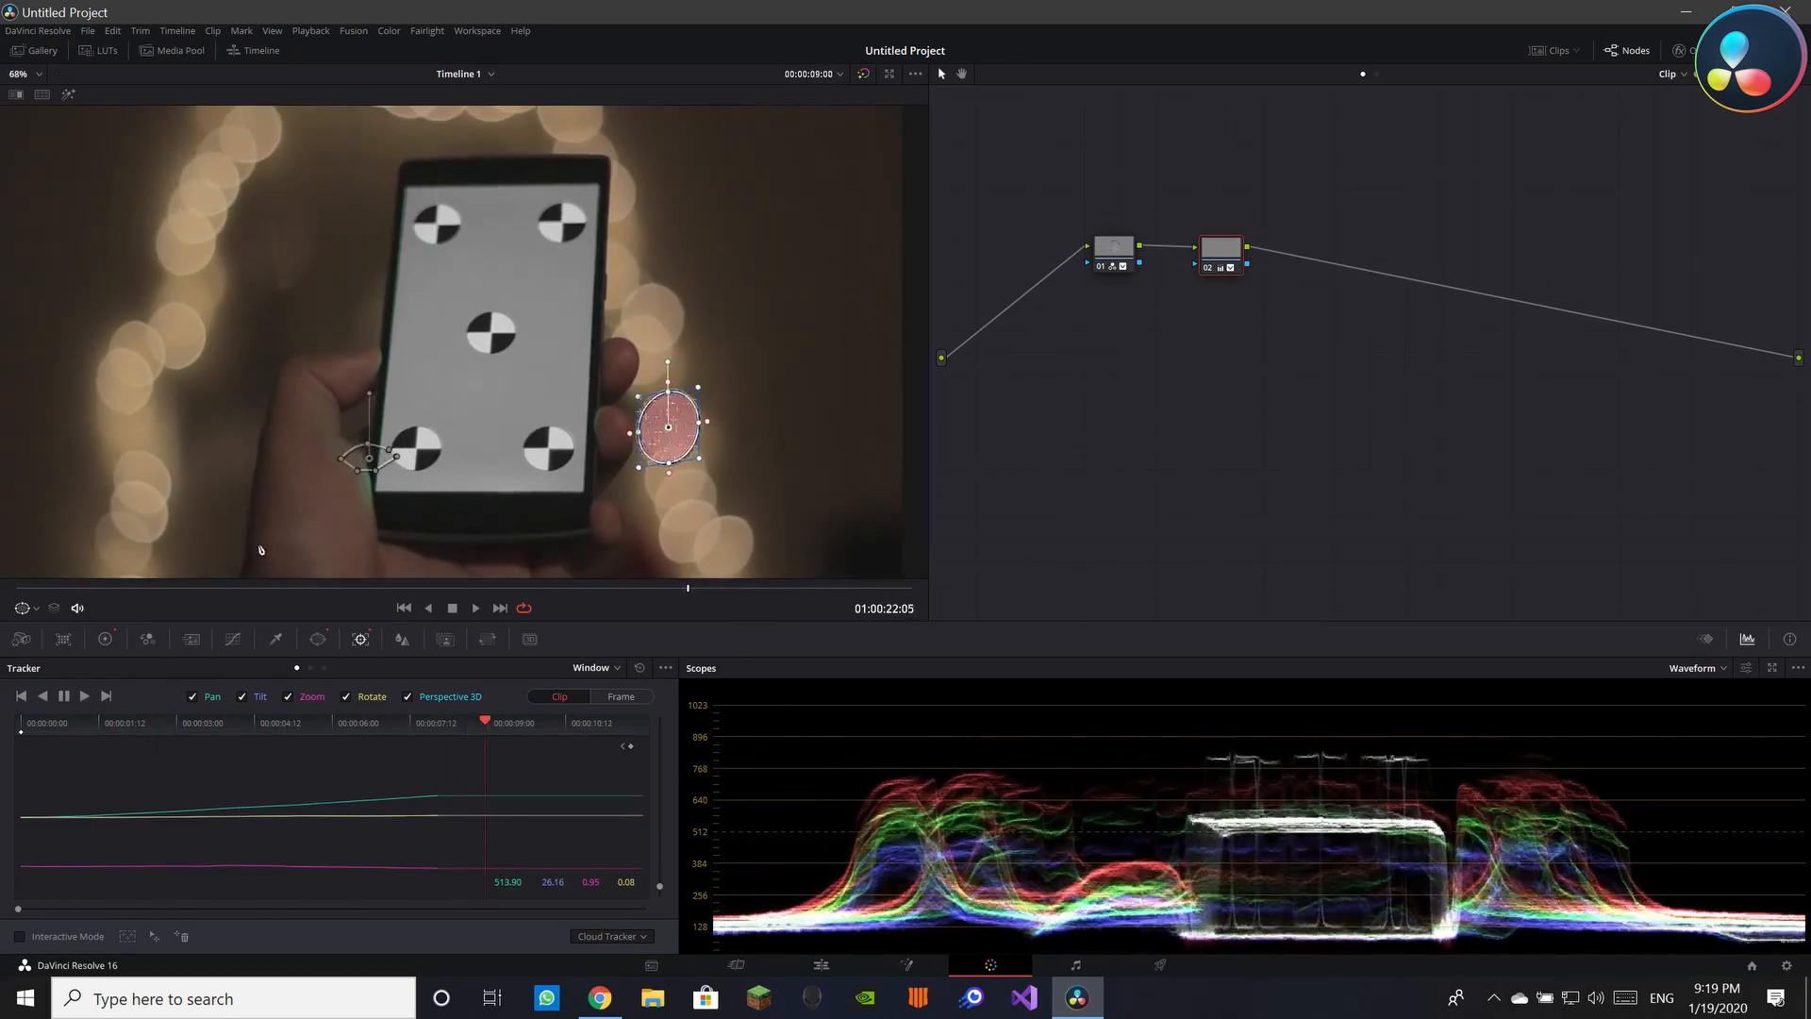
scroll(263, 547, down, 1)
mouse_move(324, 487)
mouse_down()
mouse_move(295, 484)
mouse_move(330, 514)
mouse_move(353, 479)
mouse_up()
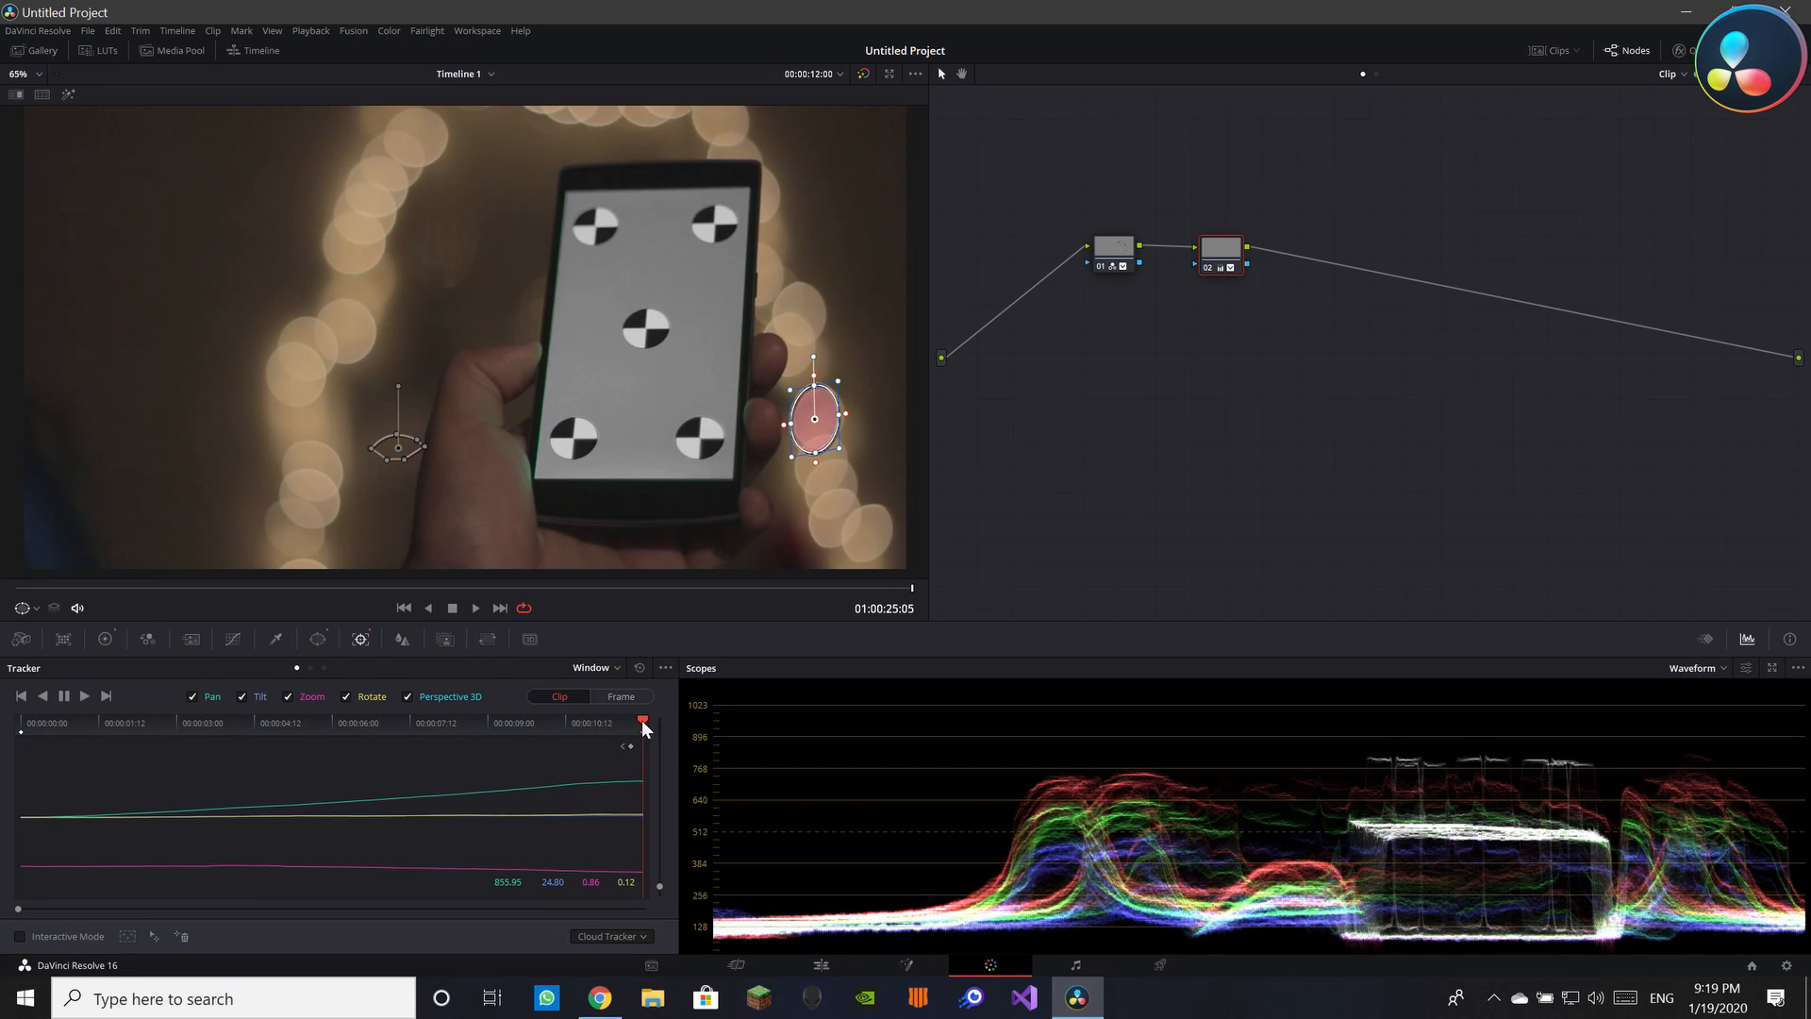
drag(641, 720, 5, 719)
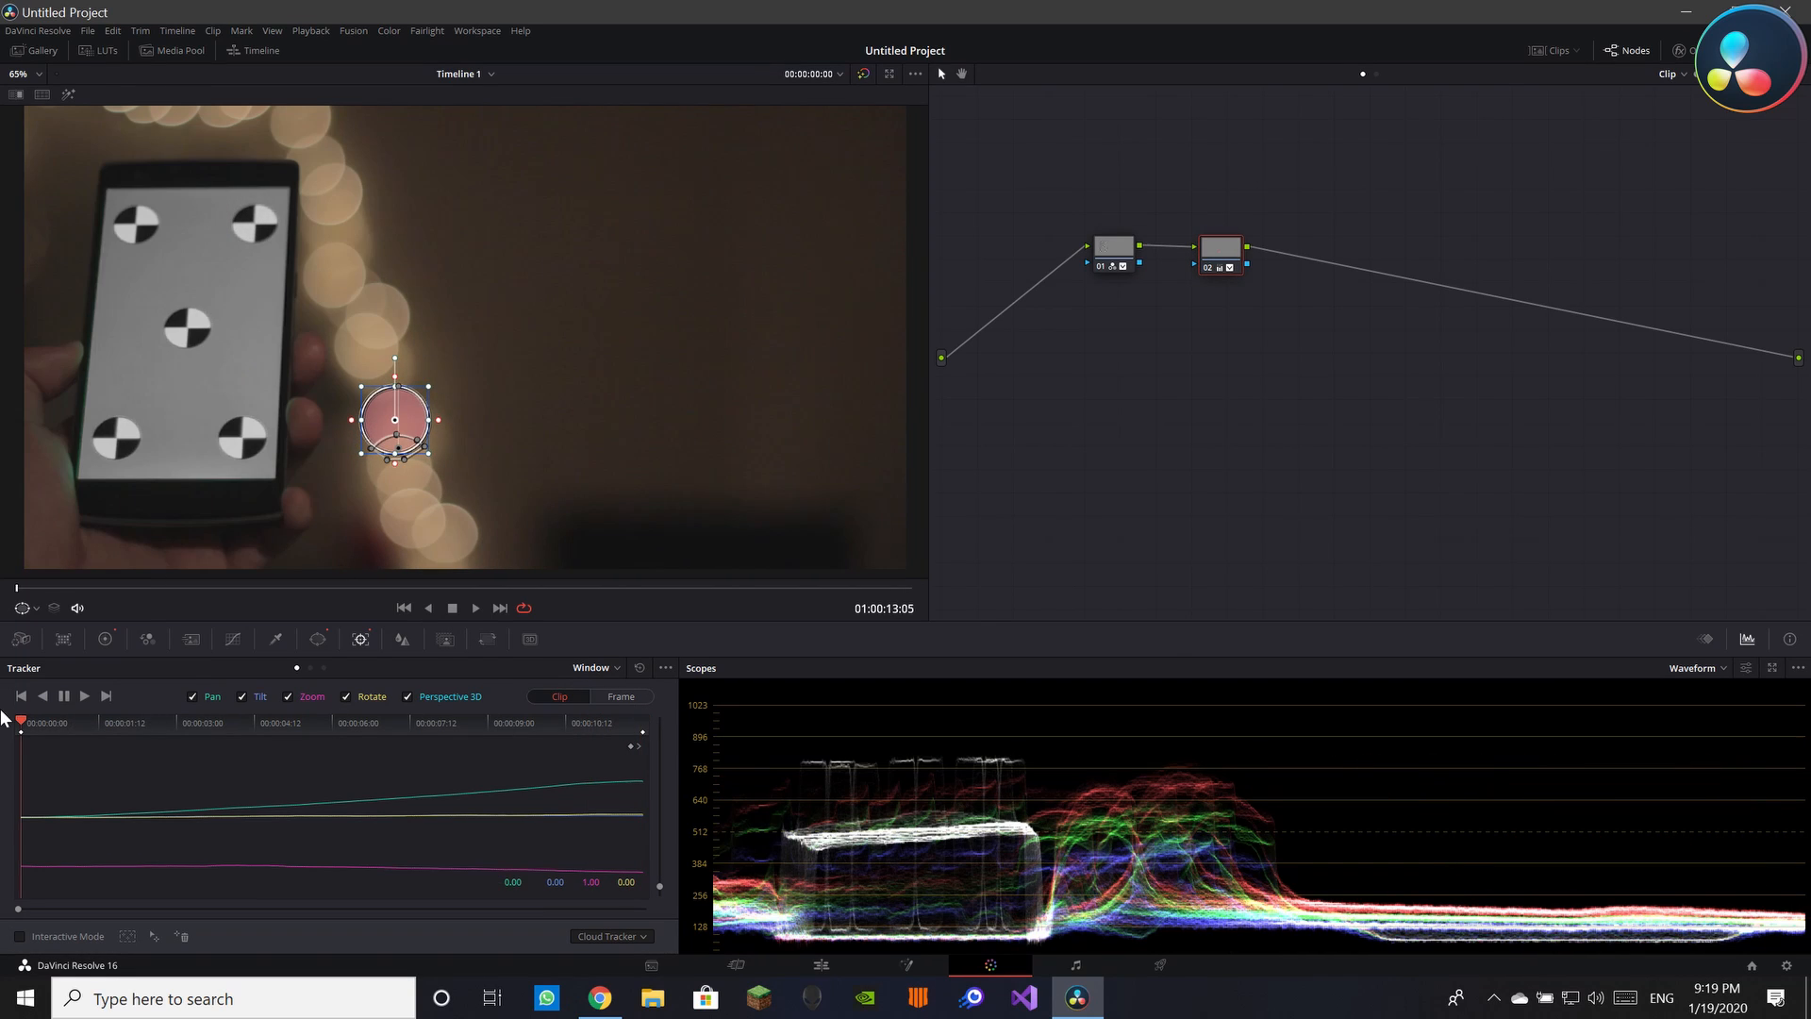
Track the curve window forward through the whole clip and return the playhead to the first frame
click(319, 641)
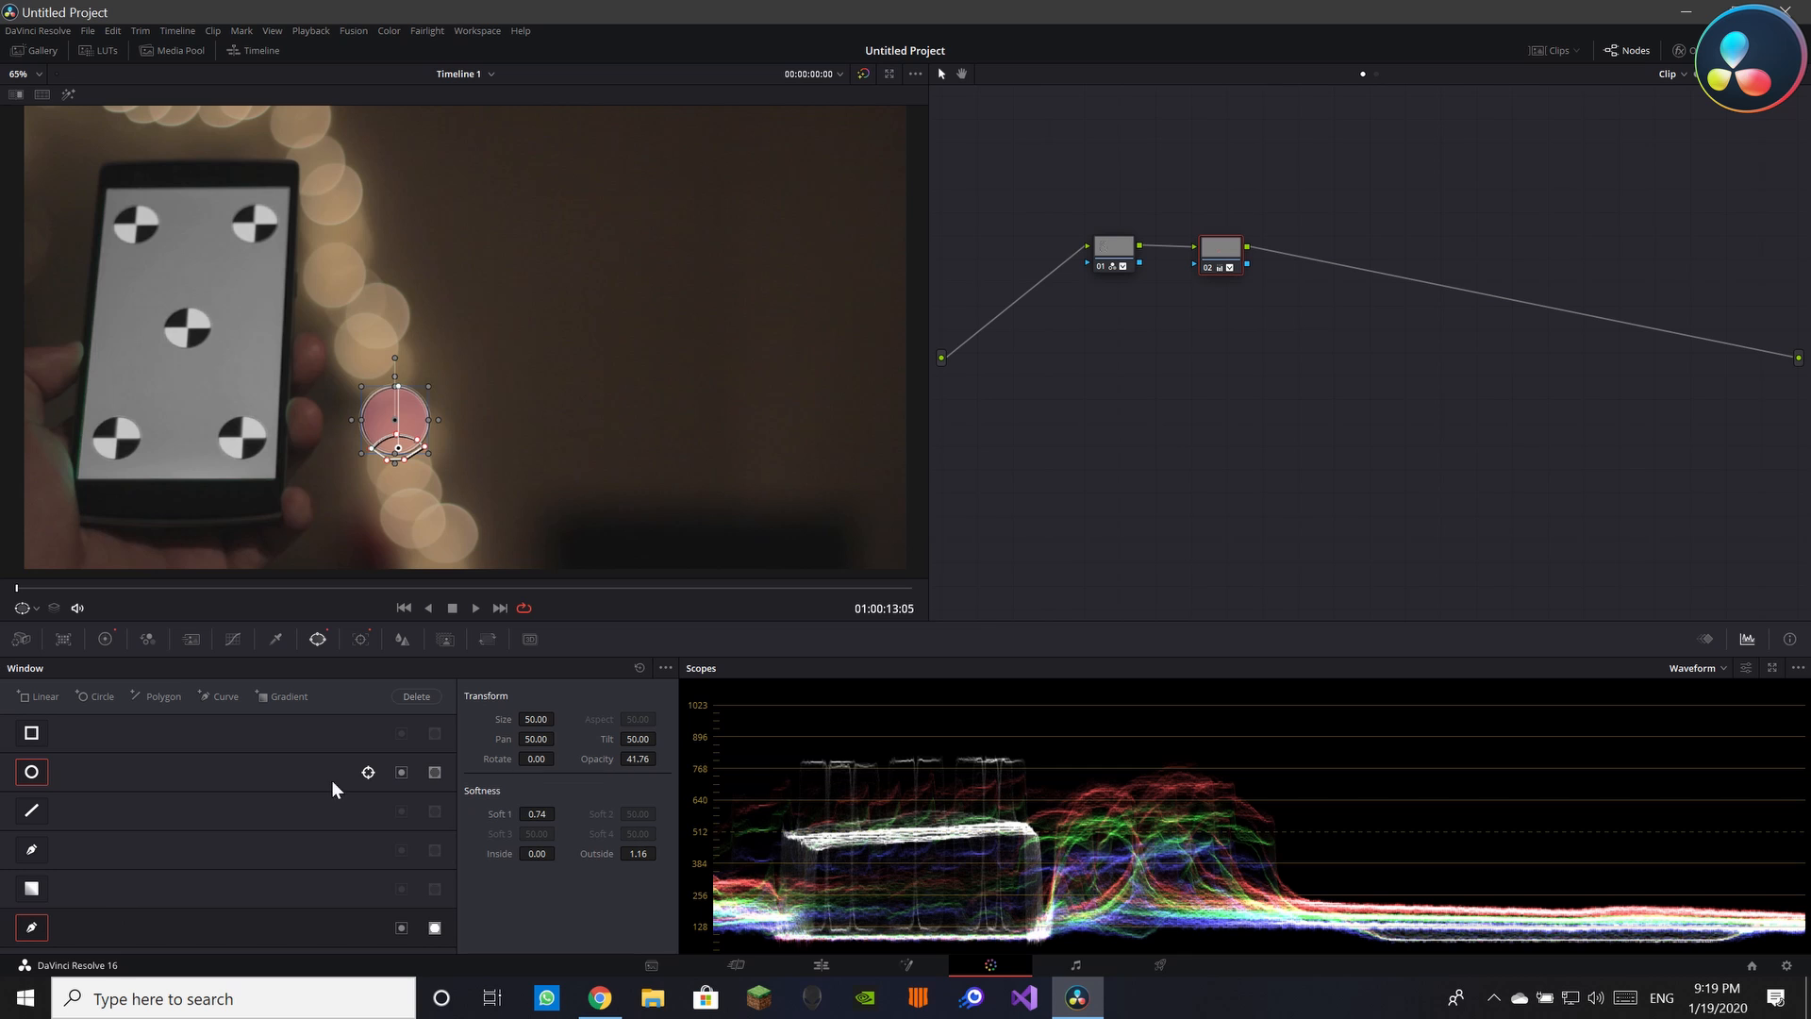
click(359, 640)
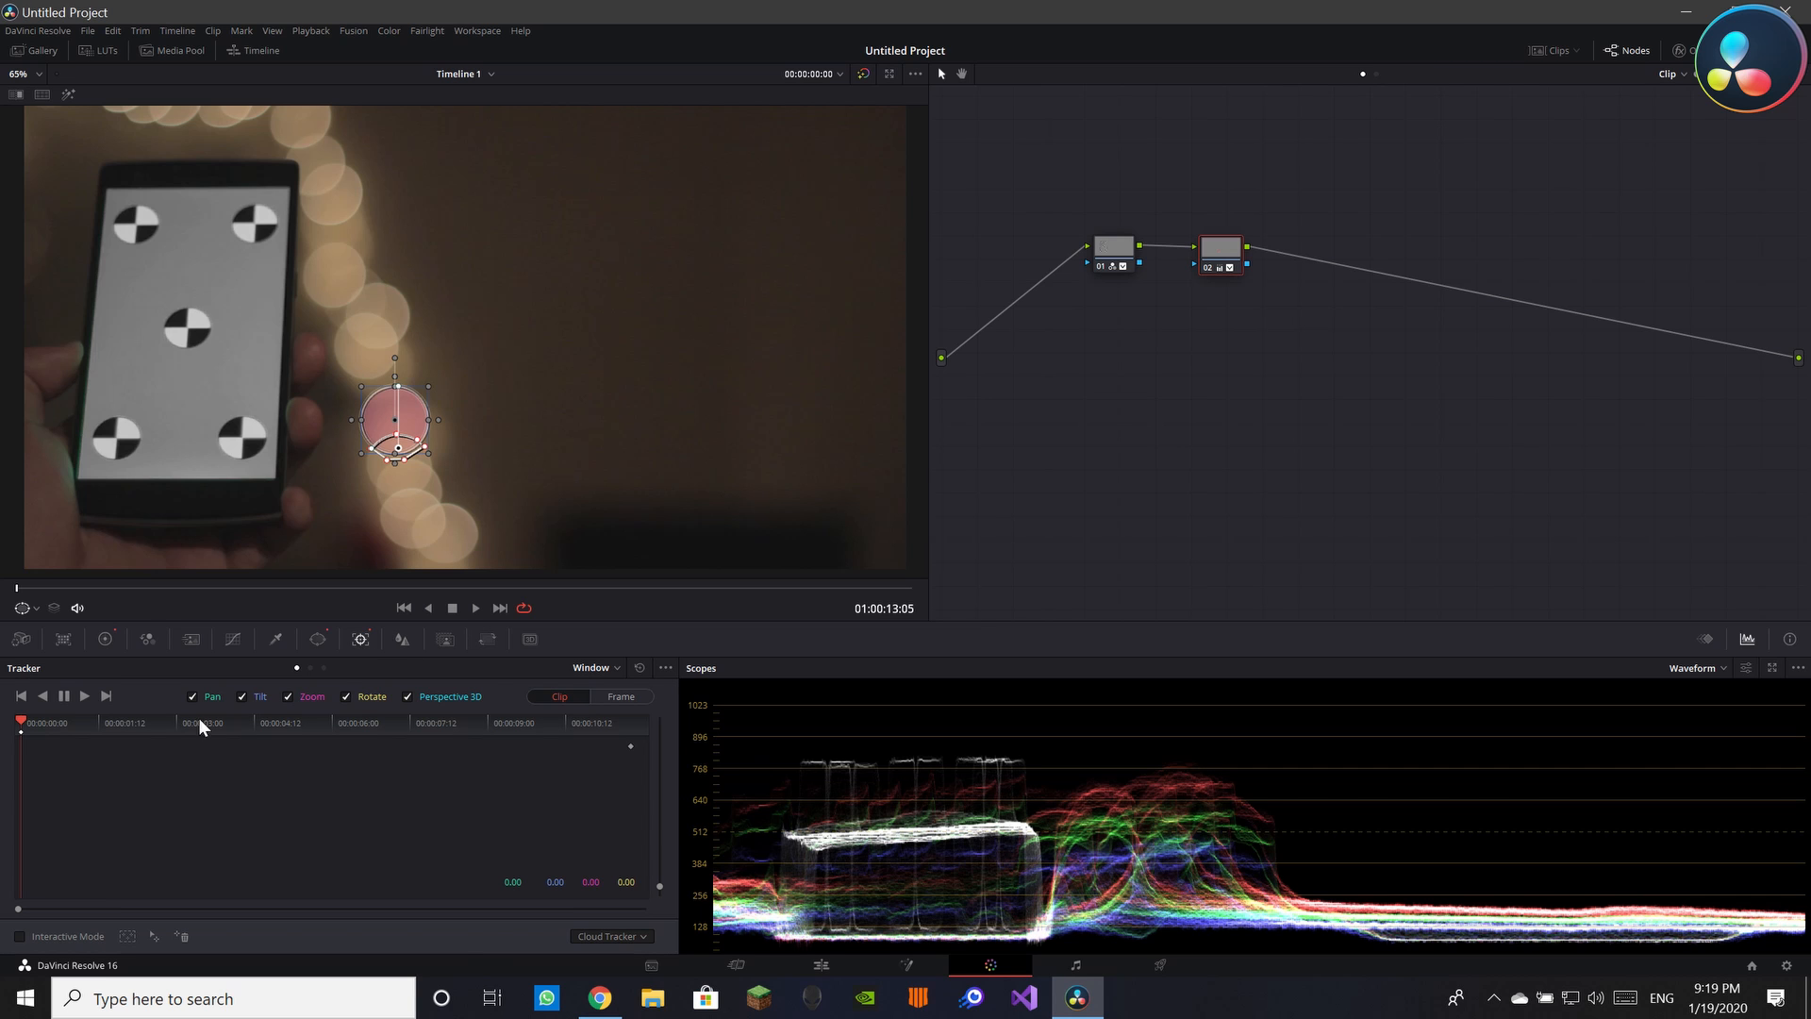
click(85, 697)
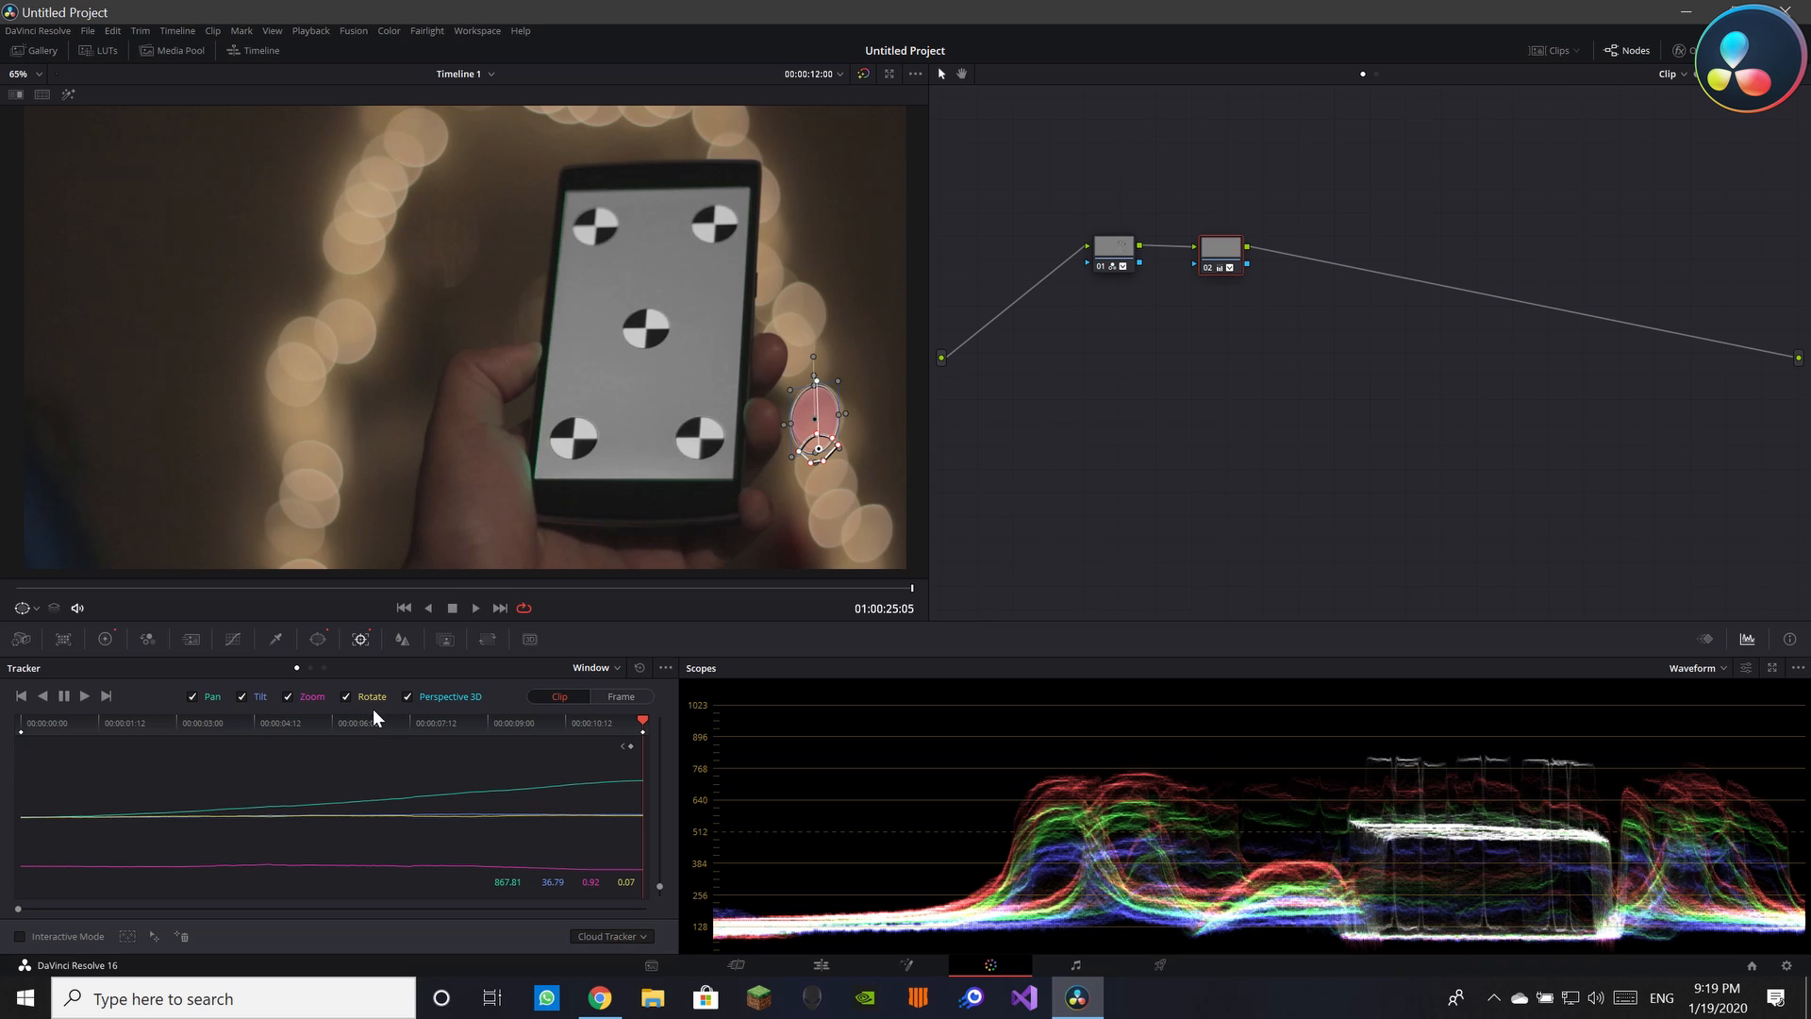
drag(644, 716, 5, 695)
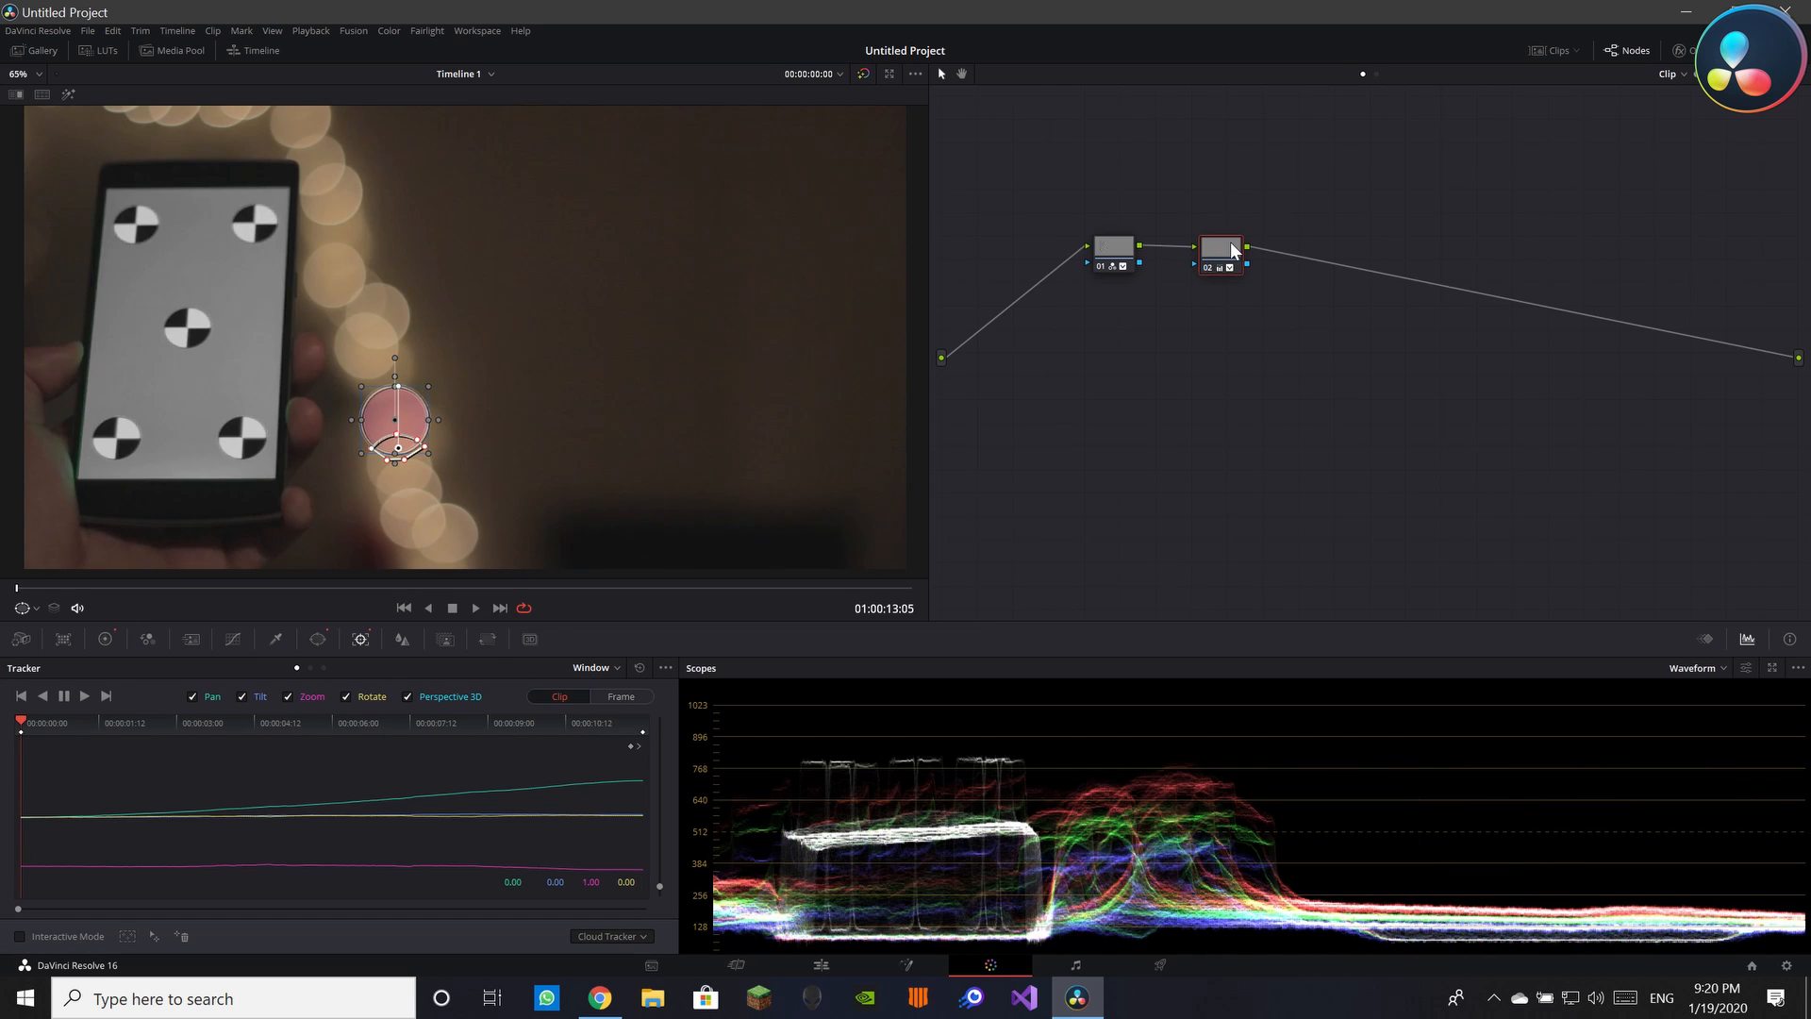
Add a serial node after the bokeh node, and refine the bokeh's Offset to about 37.50, 20.09, 36.32 with saturation 53
drag(1231, 242, 1207, 256)
key(alt+s)
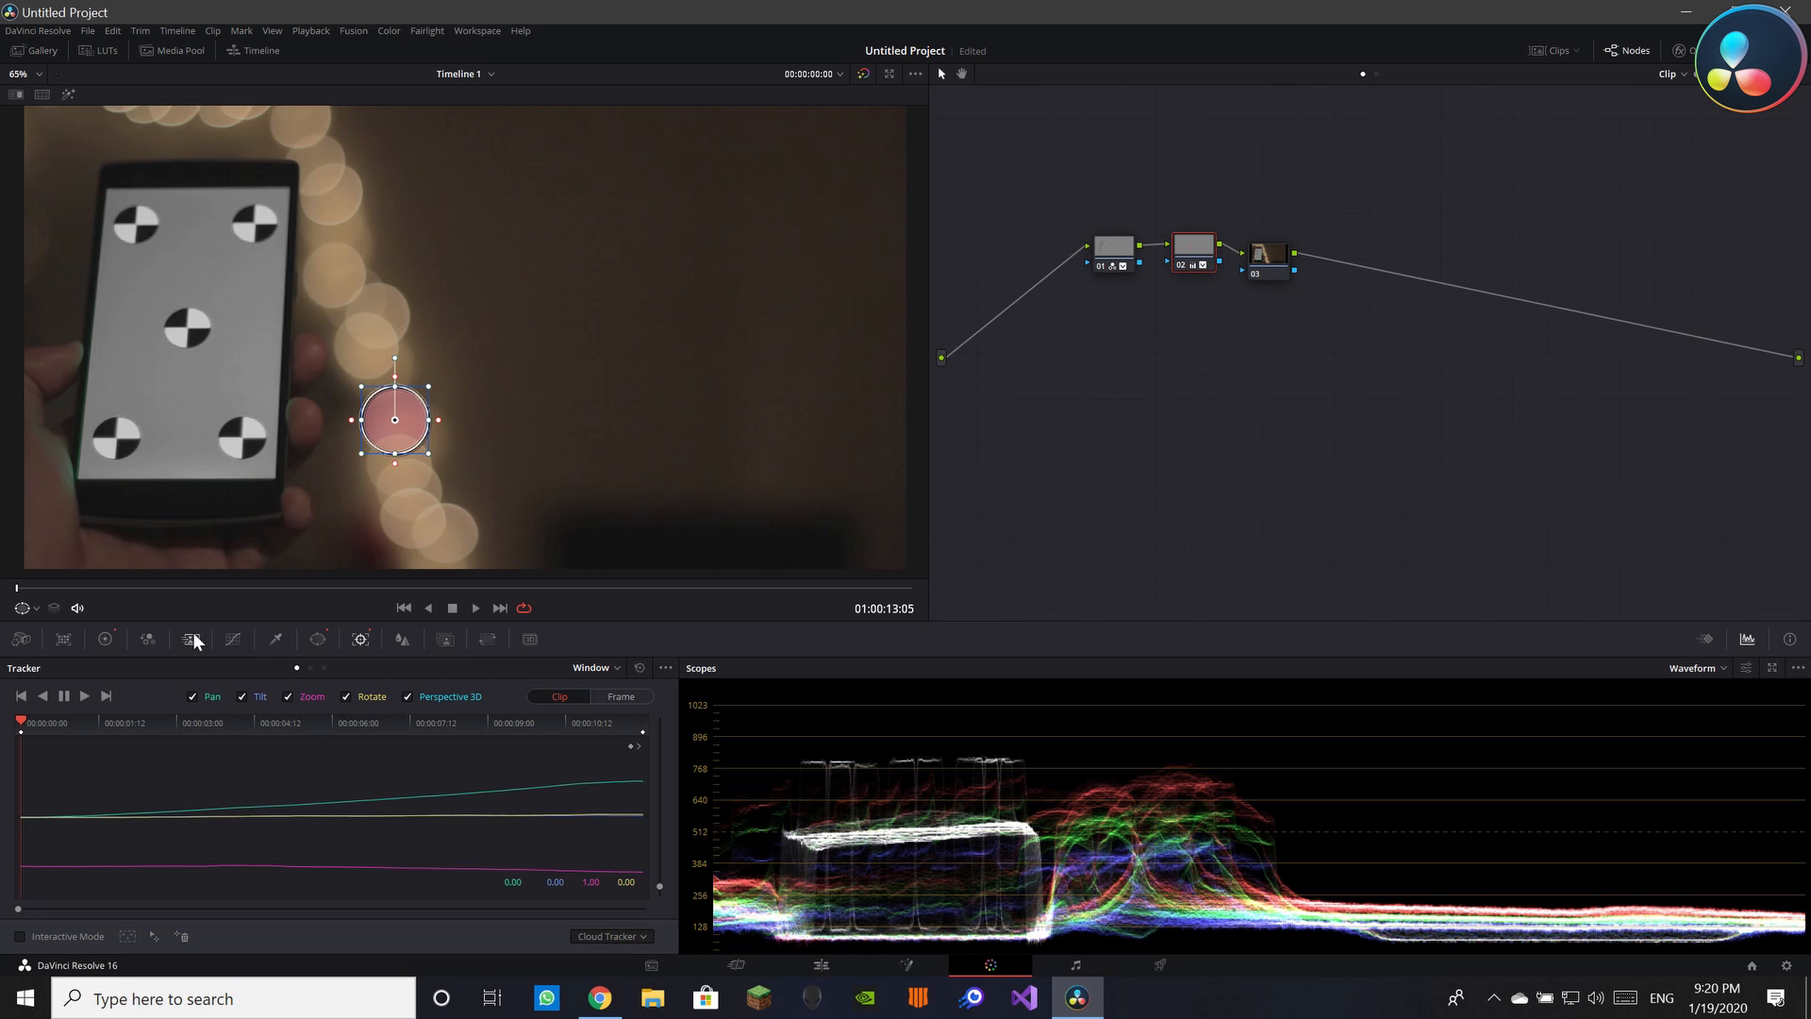
click(283, 639)
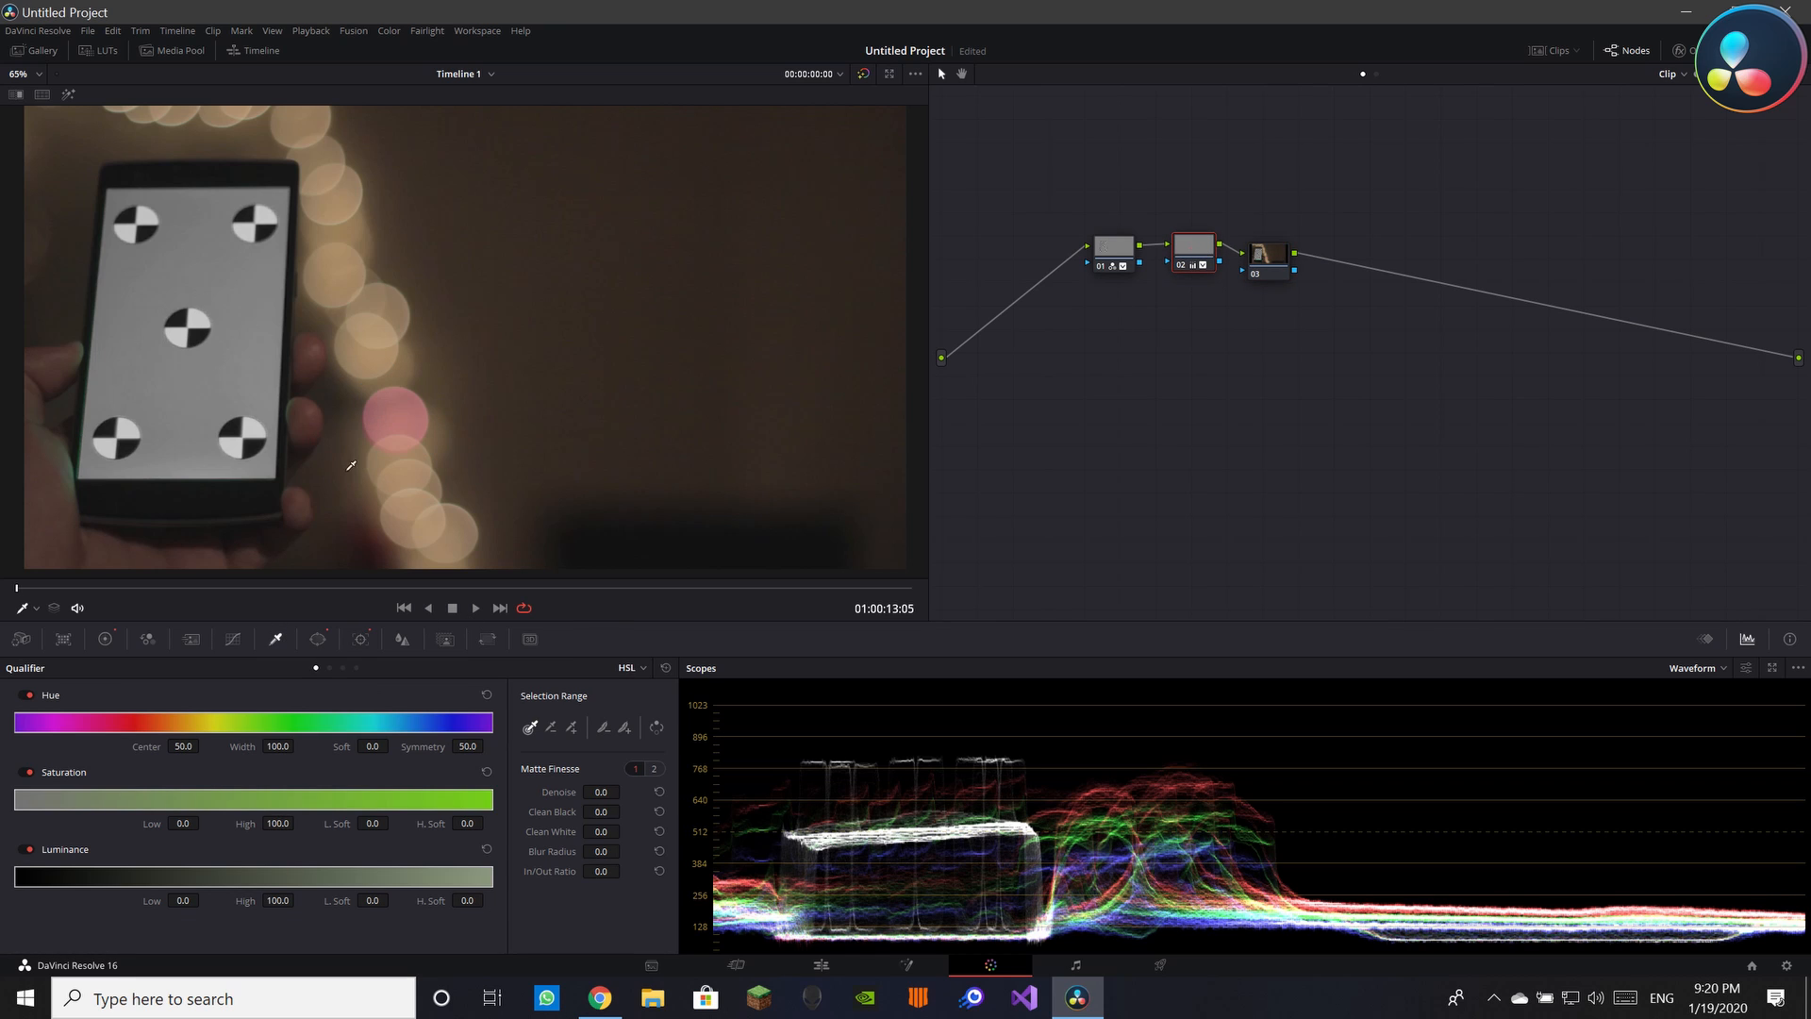
click(104, 639)
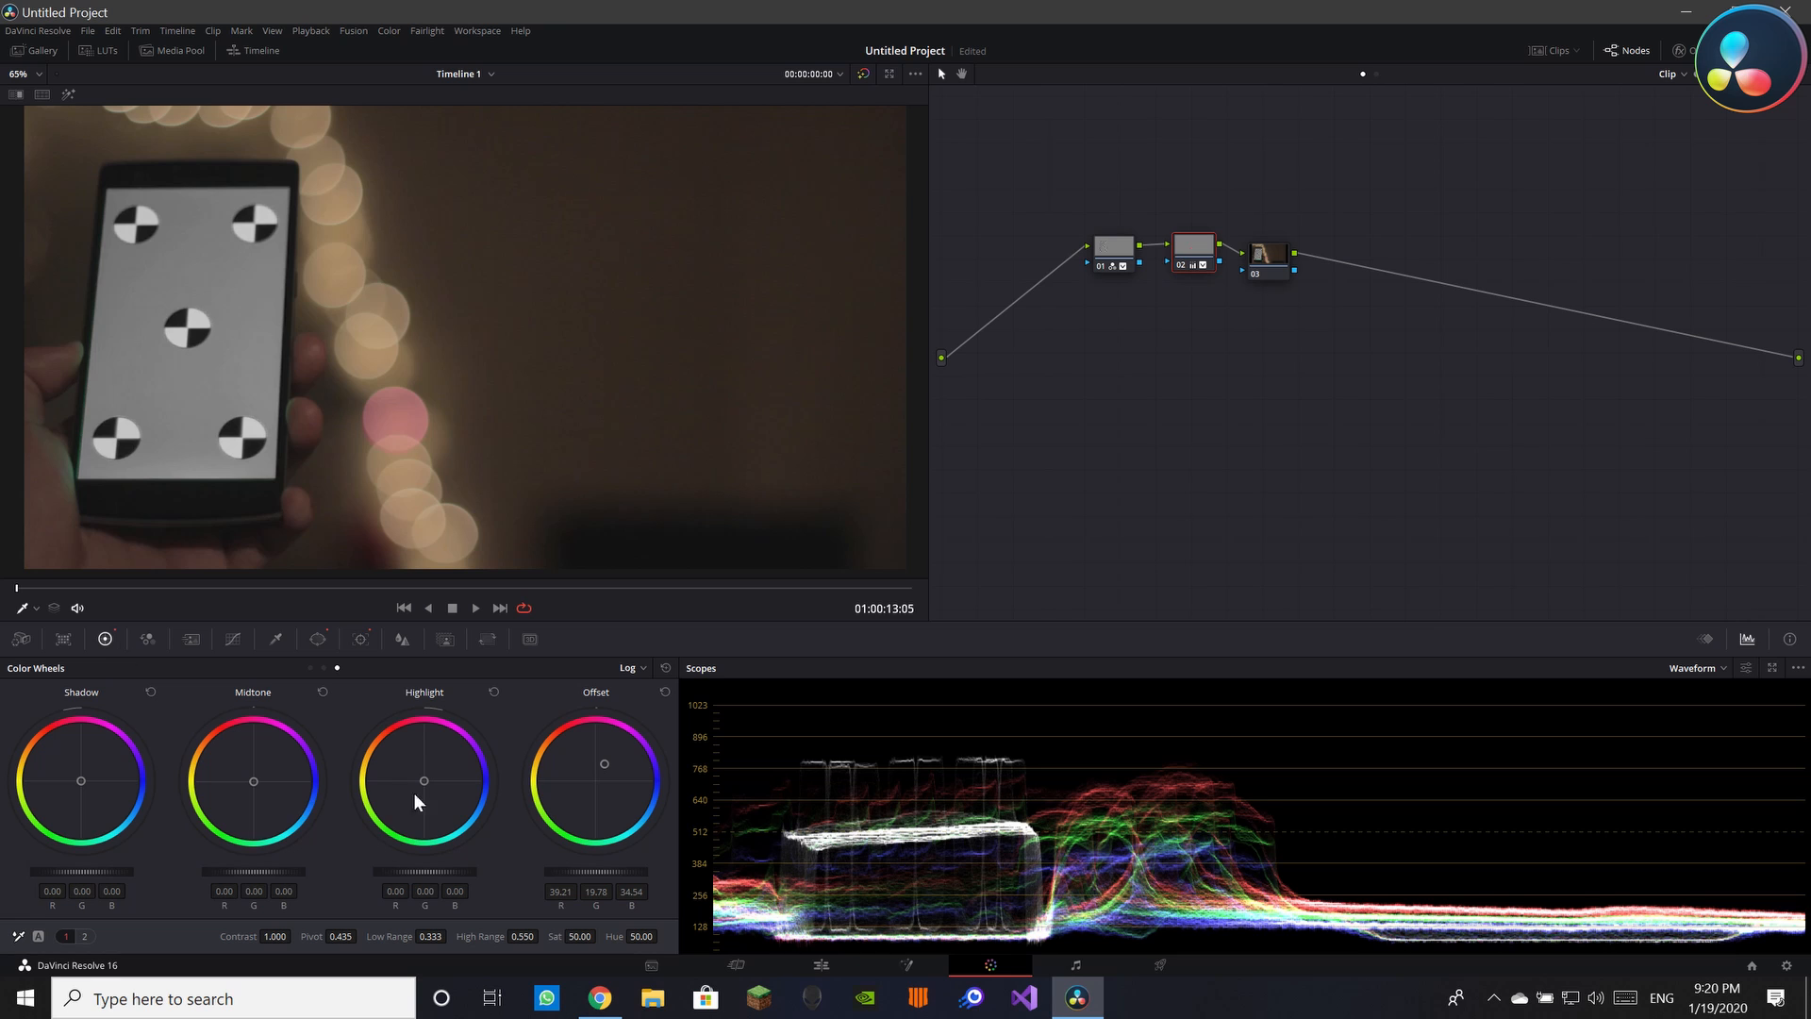
mouse_move(604, 764)
mouse_down()
mouse_move(632, 762)
mouse_move(607, 766)
mouse_up()
mouse_move(625, 935)
mouse_down()
mouse_move(655, 936)
mouse_move(590, 936)
mouse_up()
Try contrast, temperature and midtone detail adjustments on the bokeh node, resetting each to its default
drag(291, 936, 340, 936)
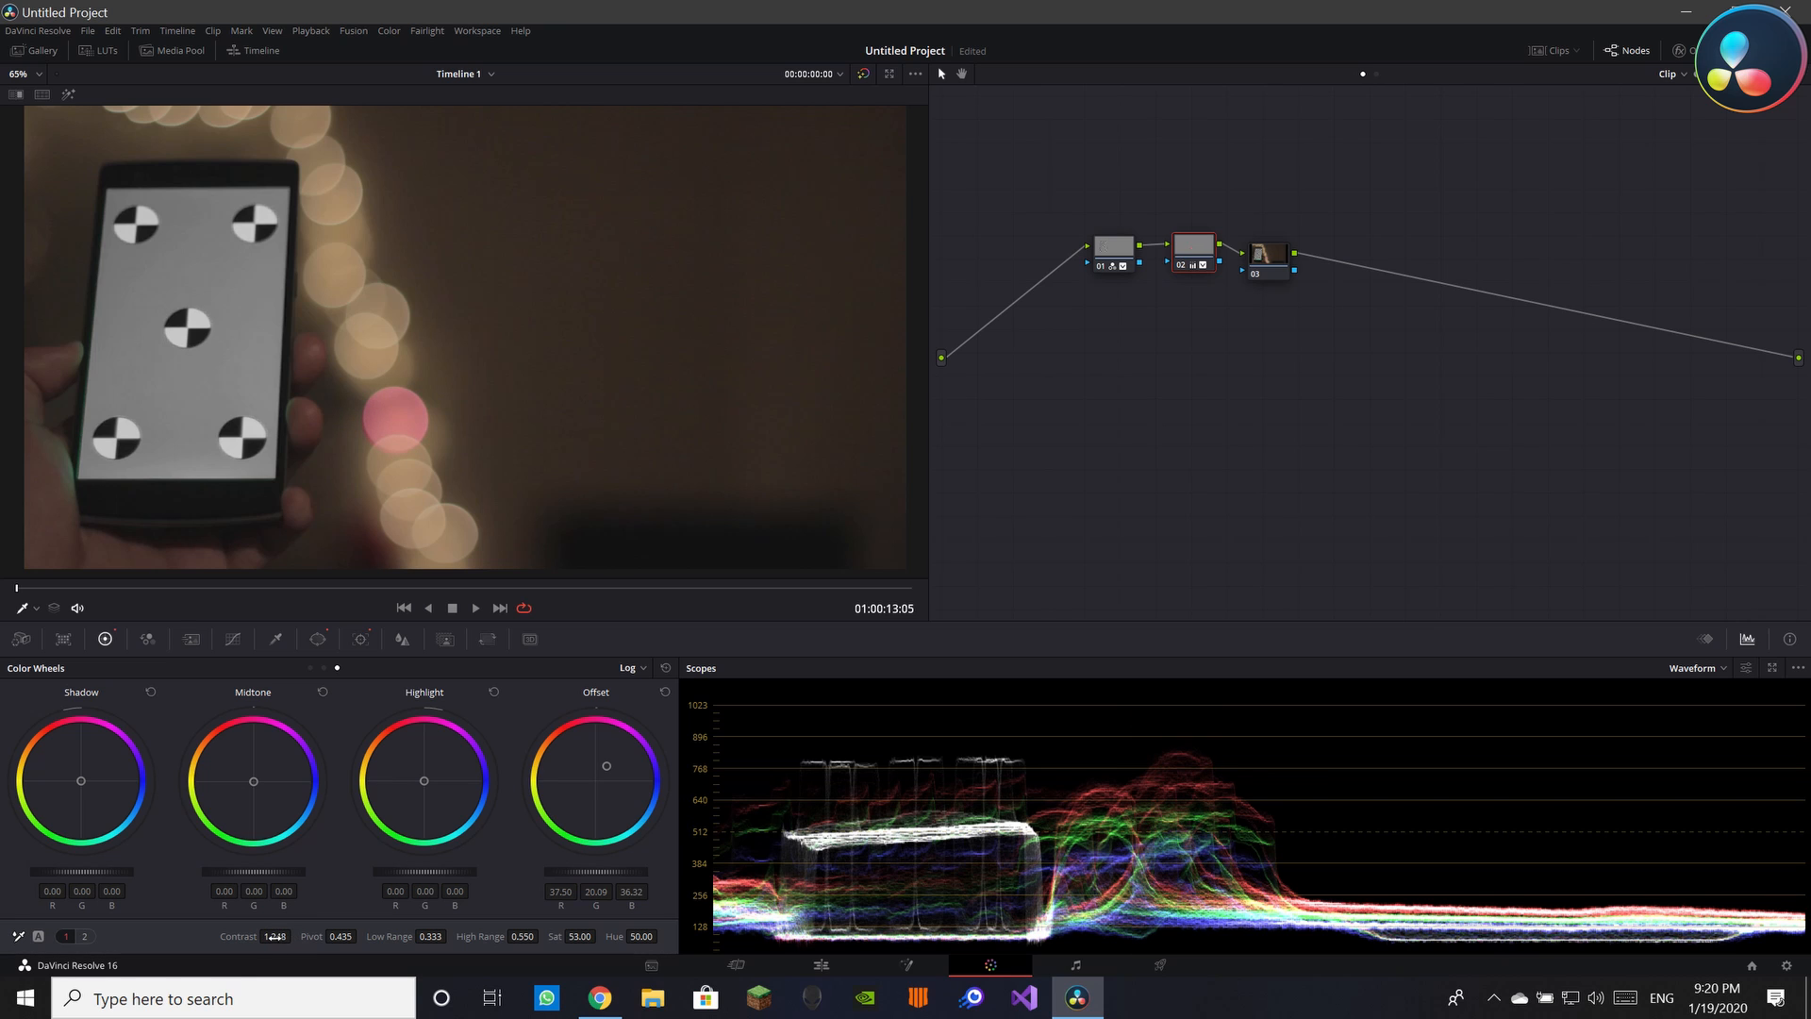
double_click(243, 936)
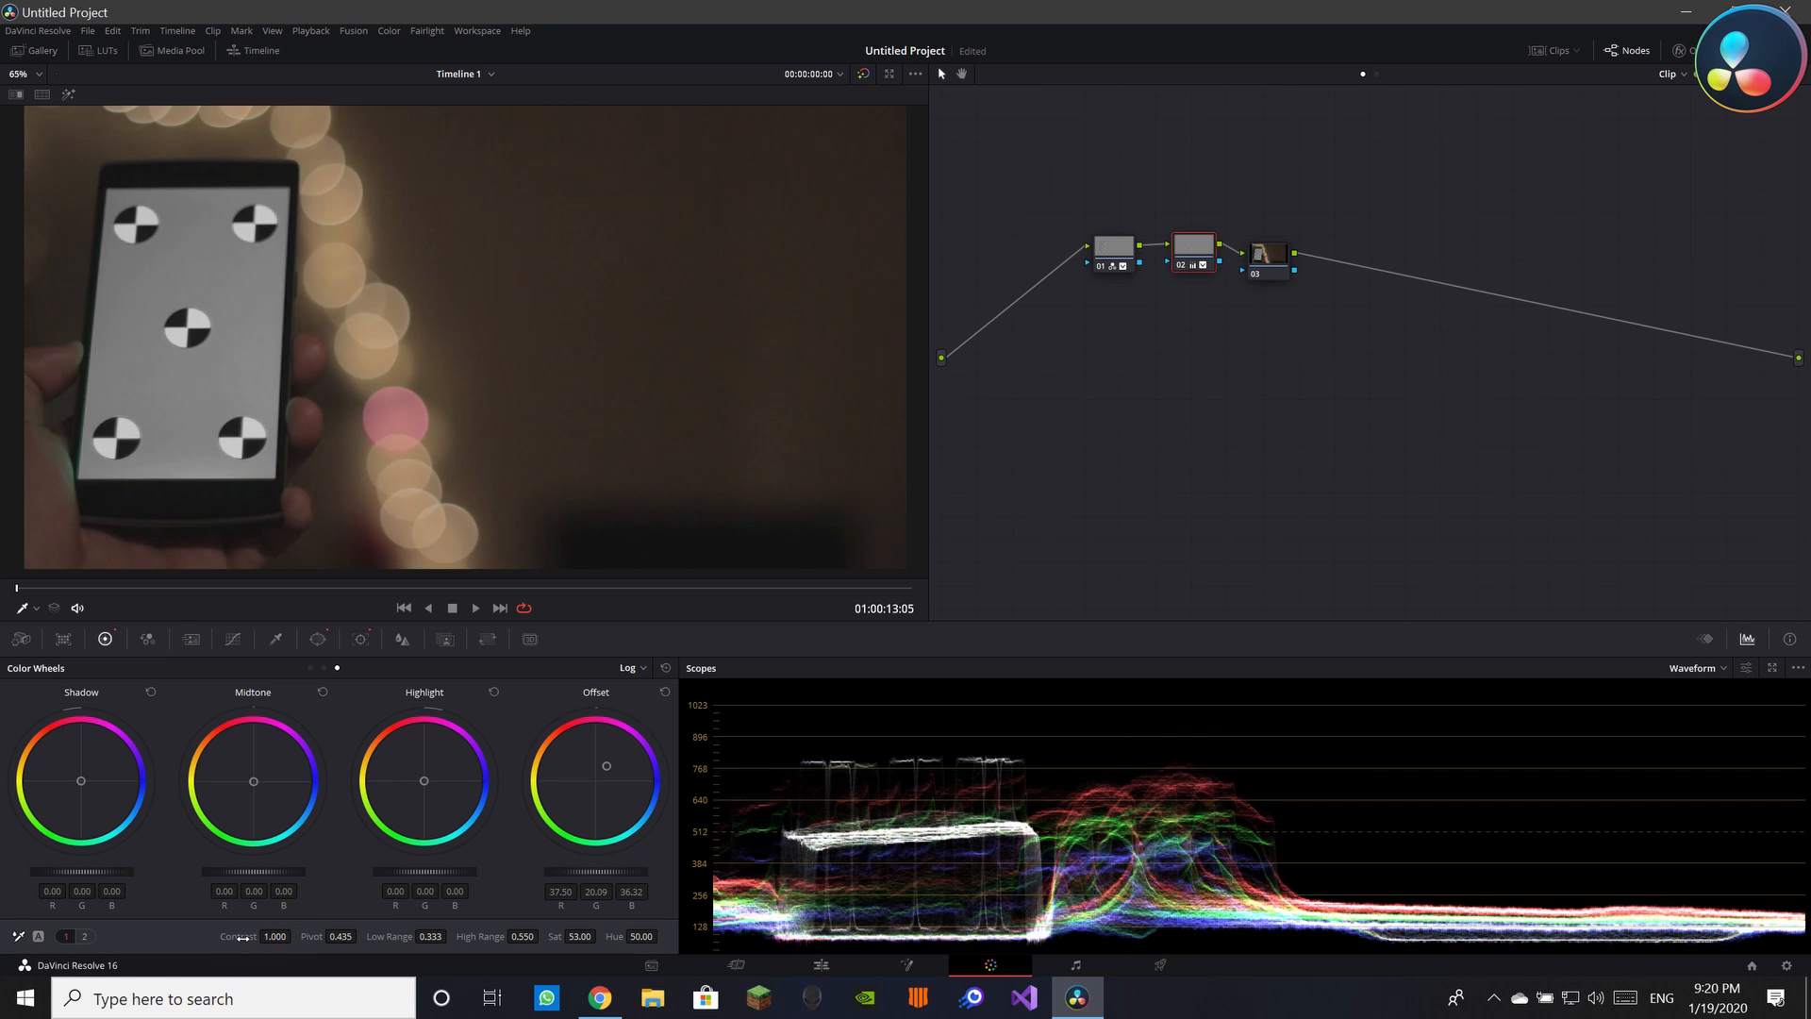
click(85, 937)
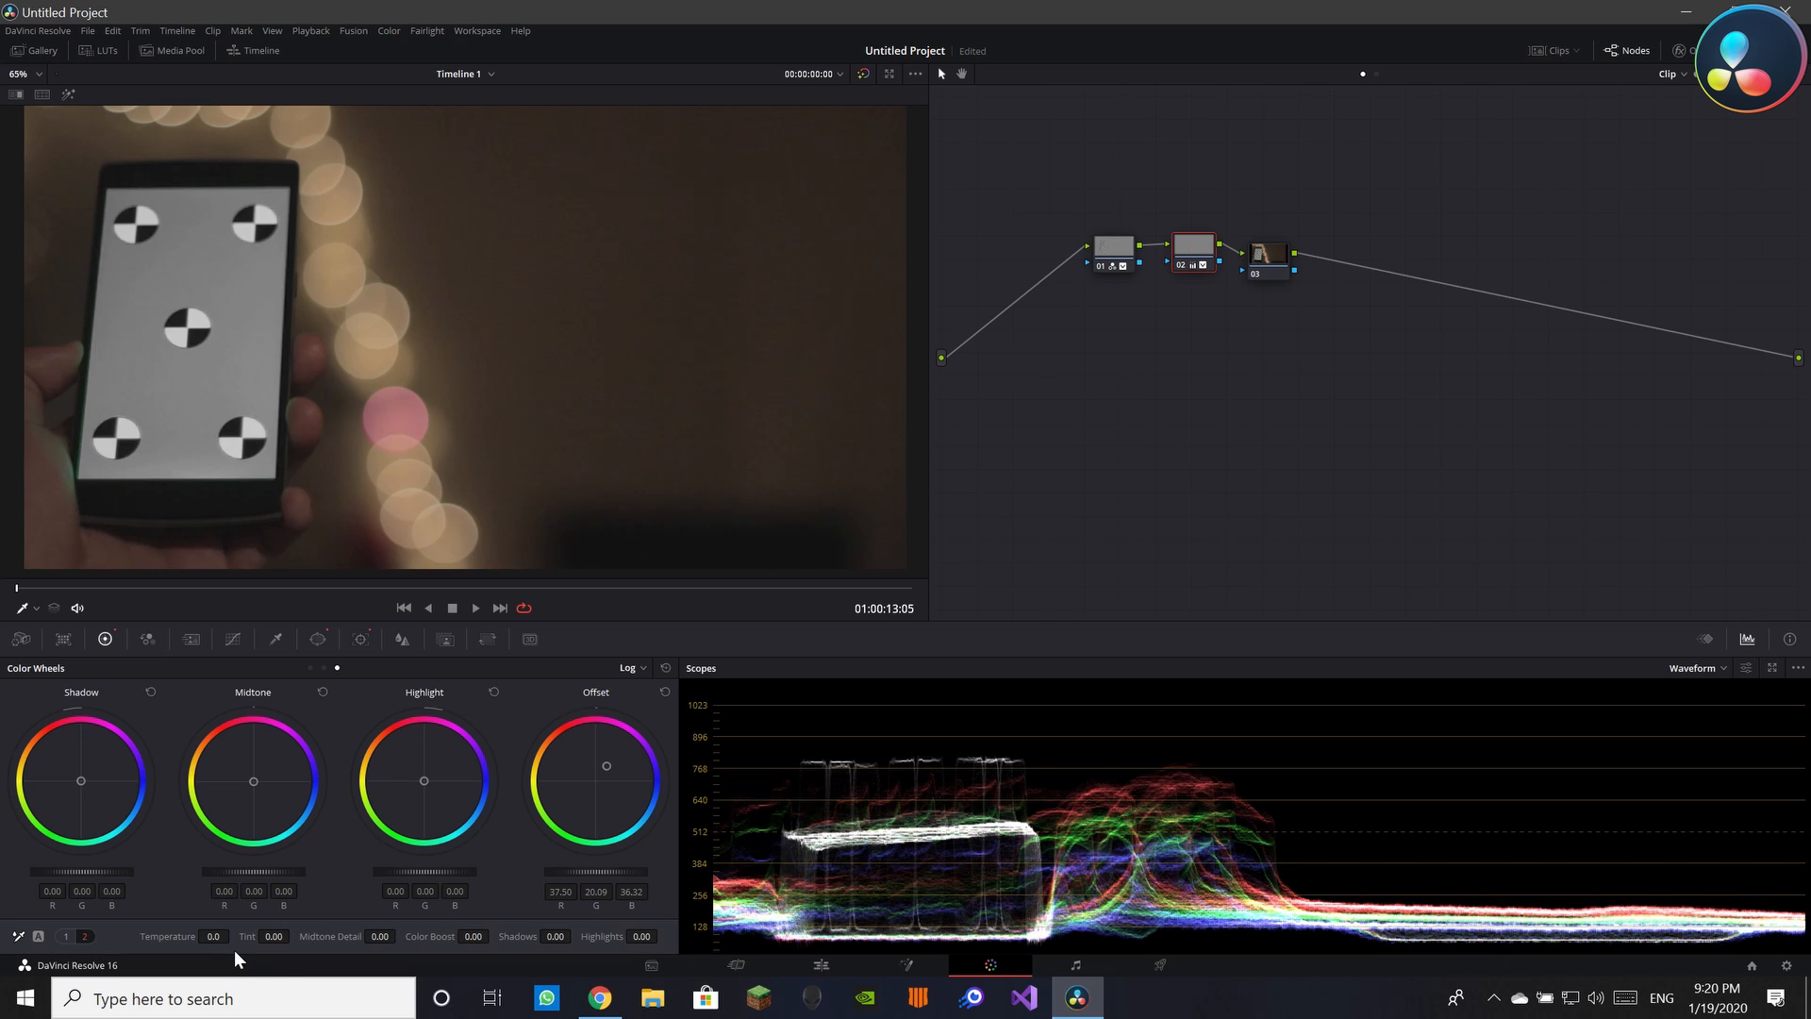
drag(233, 935, 223, 936)
double_click(189, 936)
double_click(251, 934)
drag(368, 938, 550, 936)
double_click(335, 939)
Apply the Azrael 93 LUT from the 35 folder to the third node
click(1275, 257)
click(99, 50)
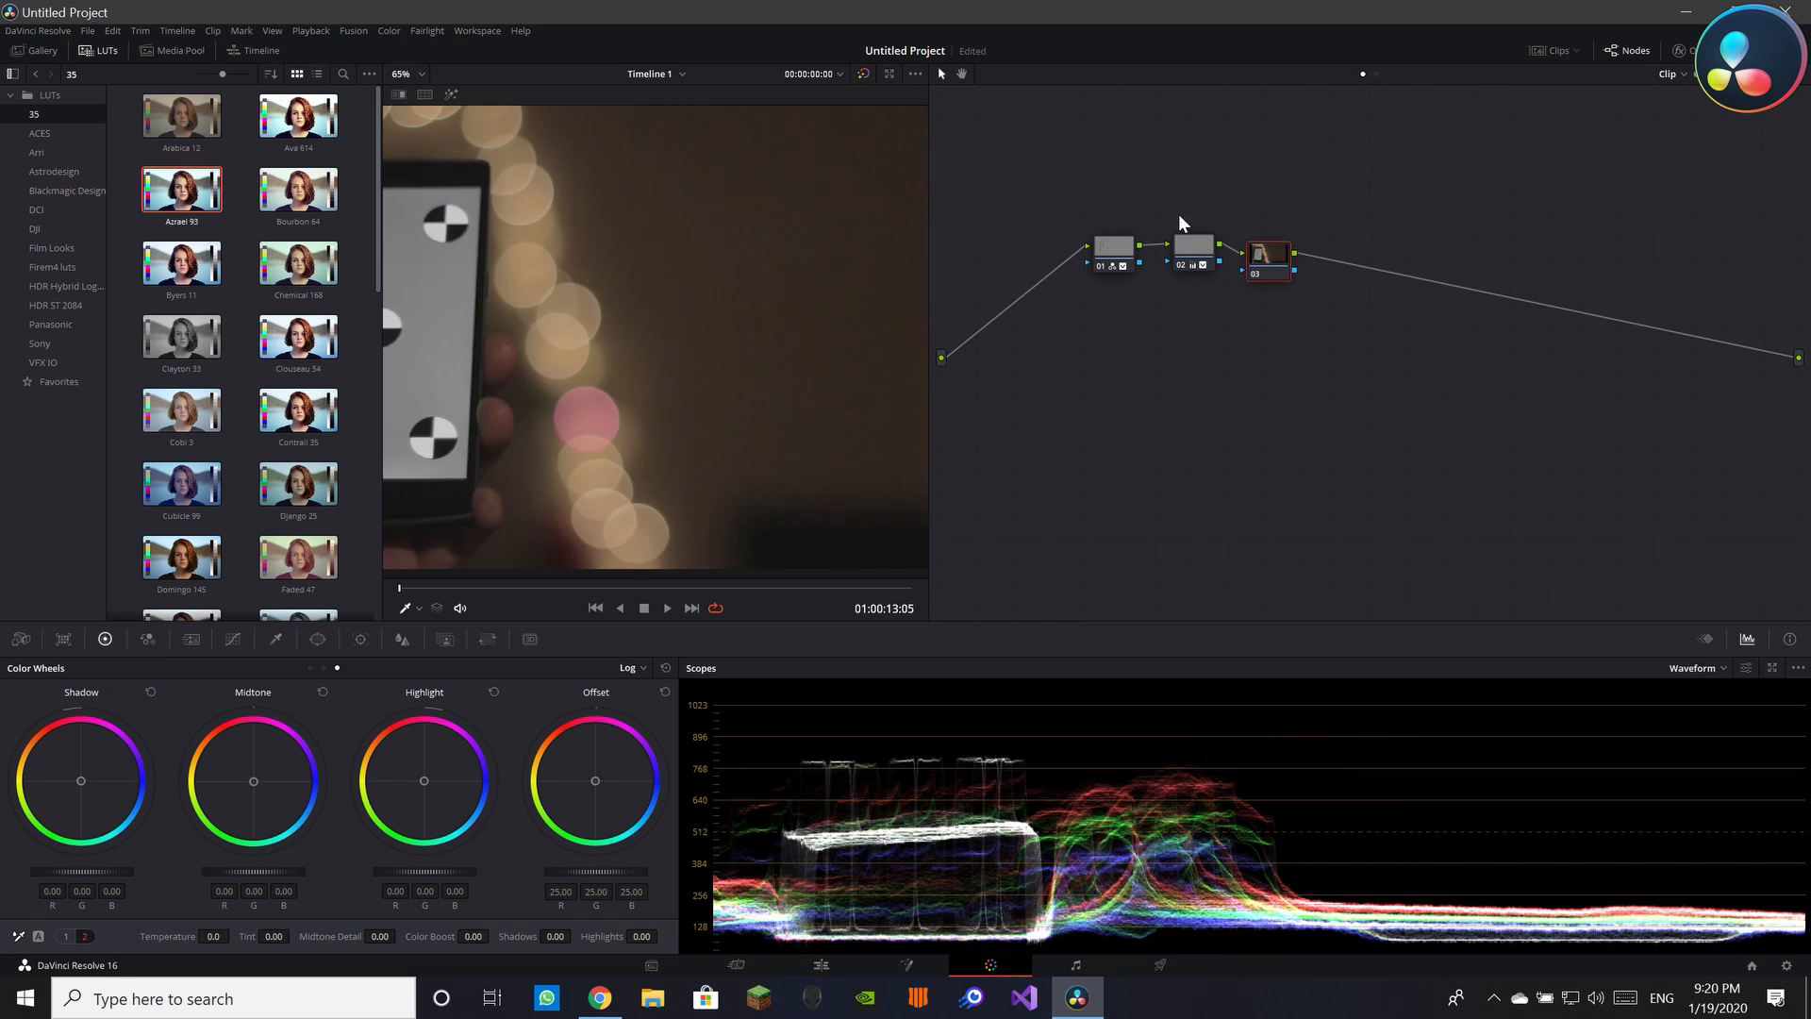
drag(1228, 249, 1264, 254)
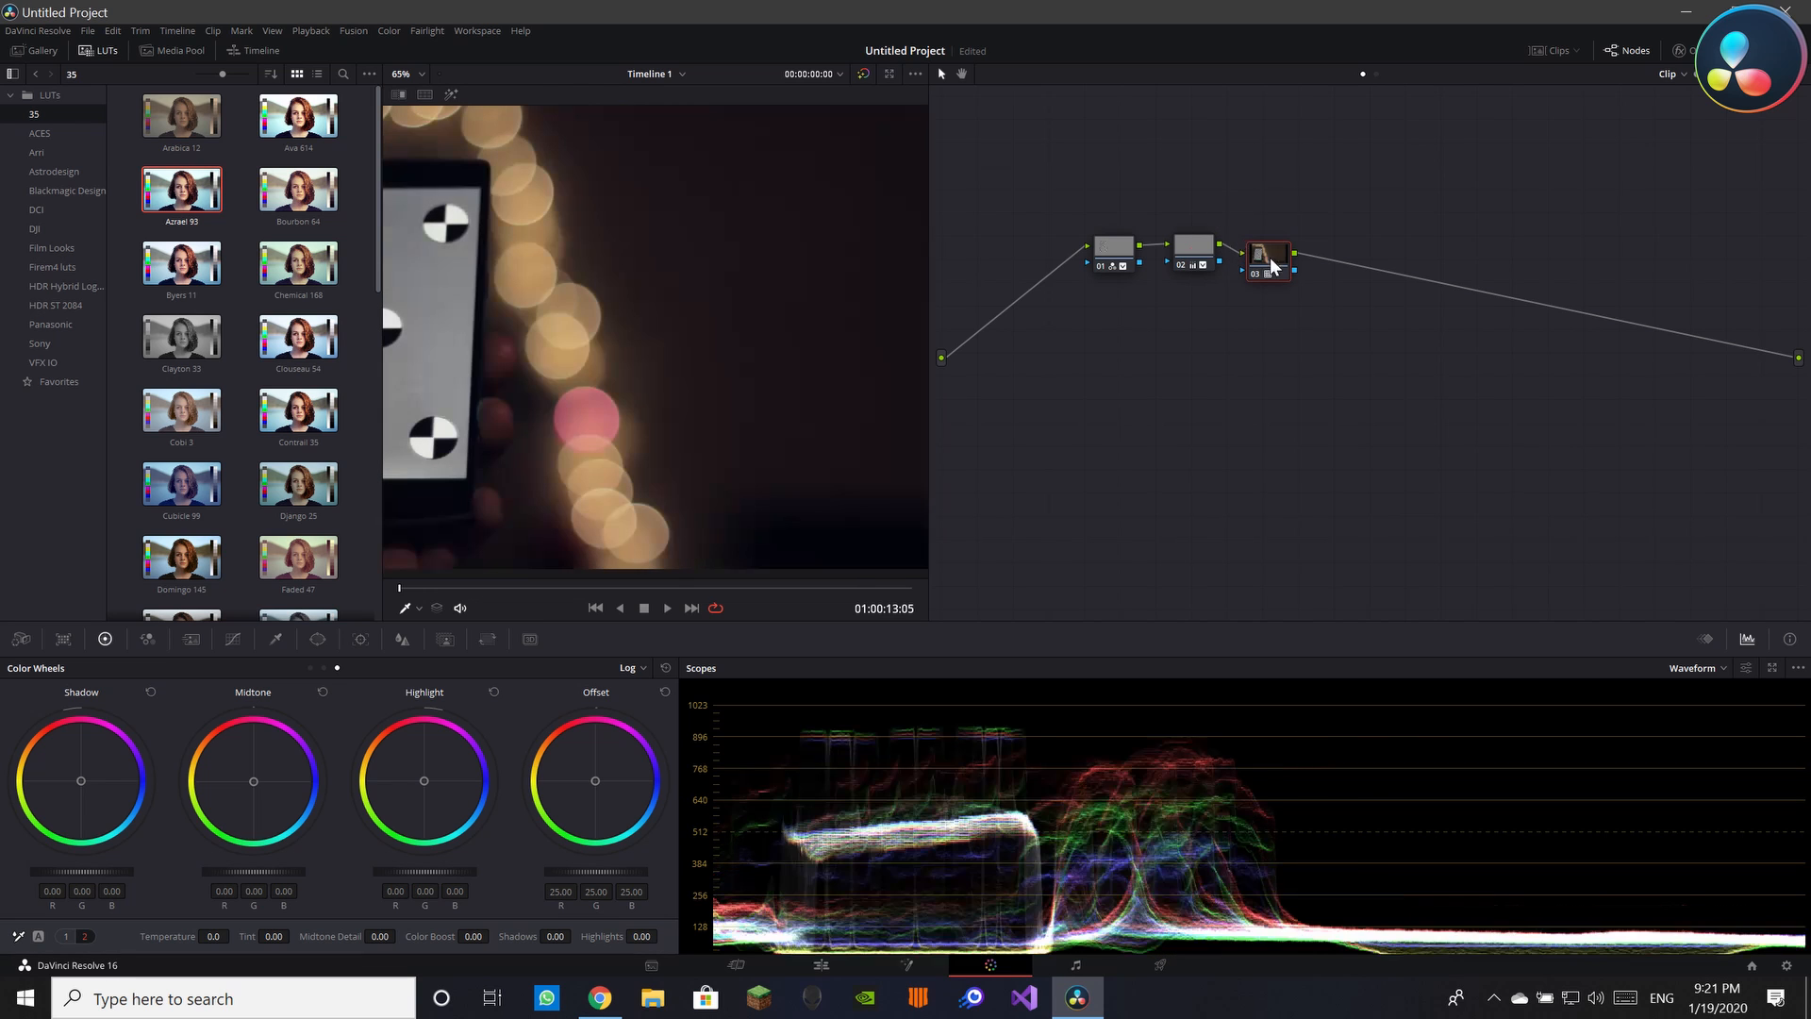
Reduce the LUT's strength by setting the third node's Key Output gain to 0.502
click(445, 639)
drag(520, 813, 406, 812)
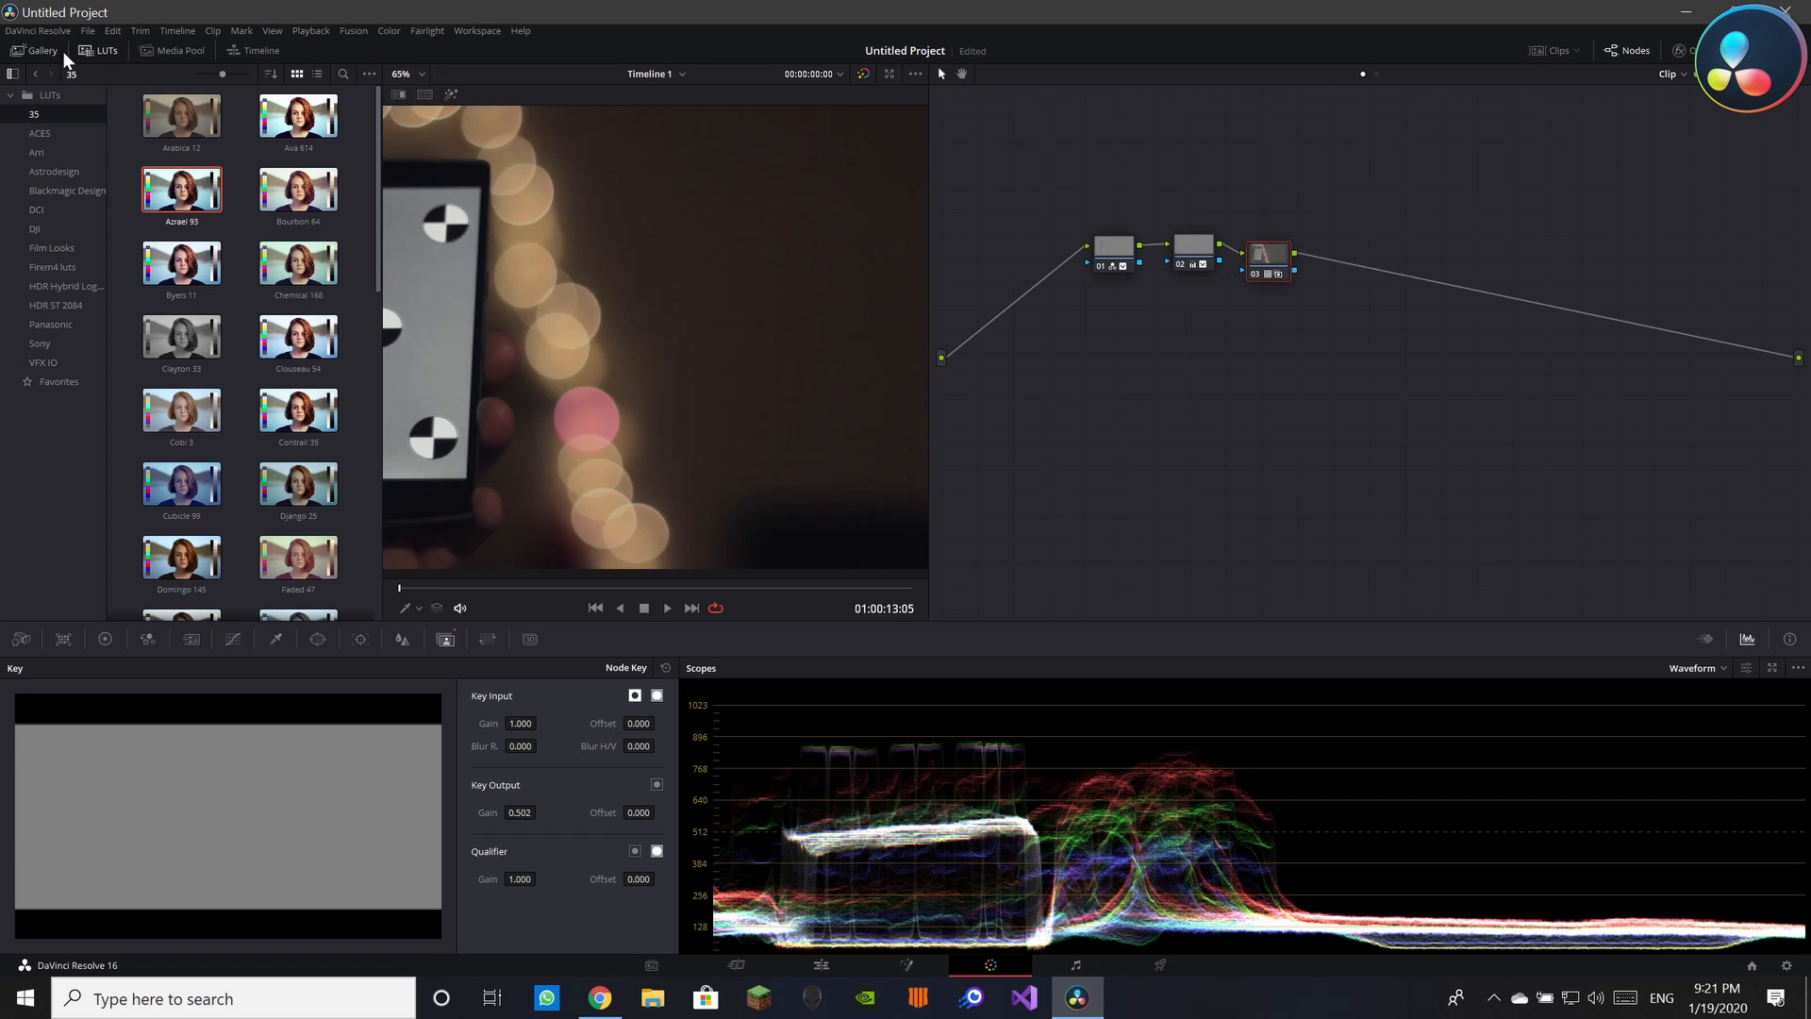
click(99, 50)
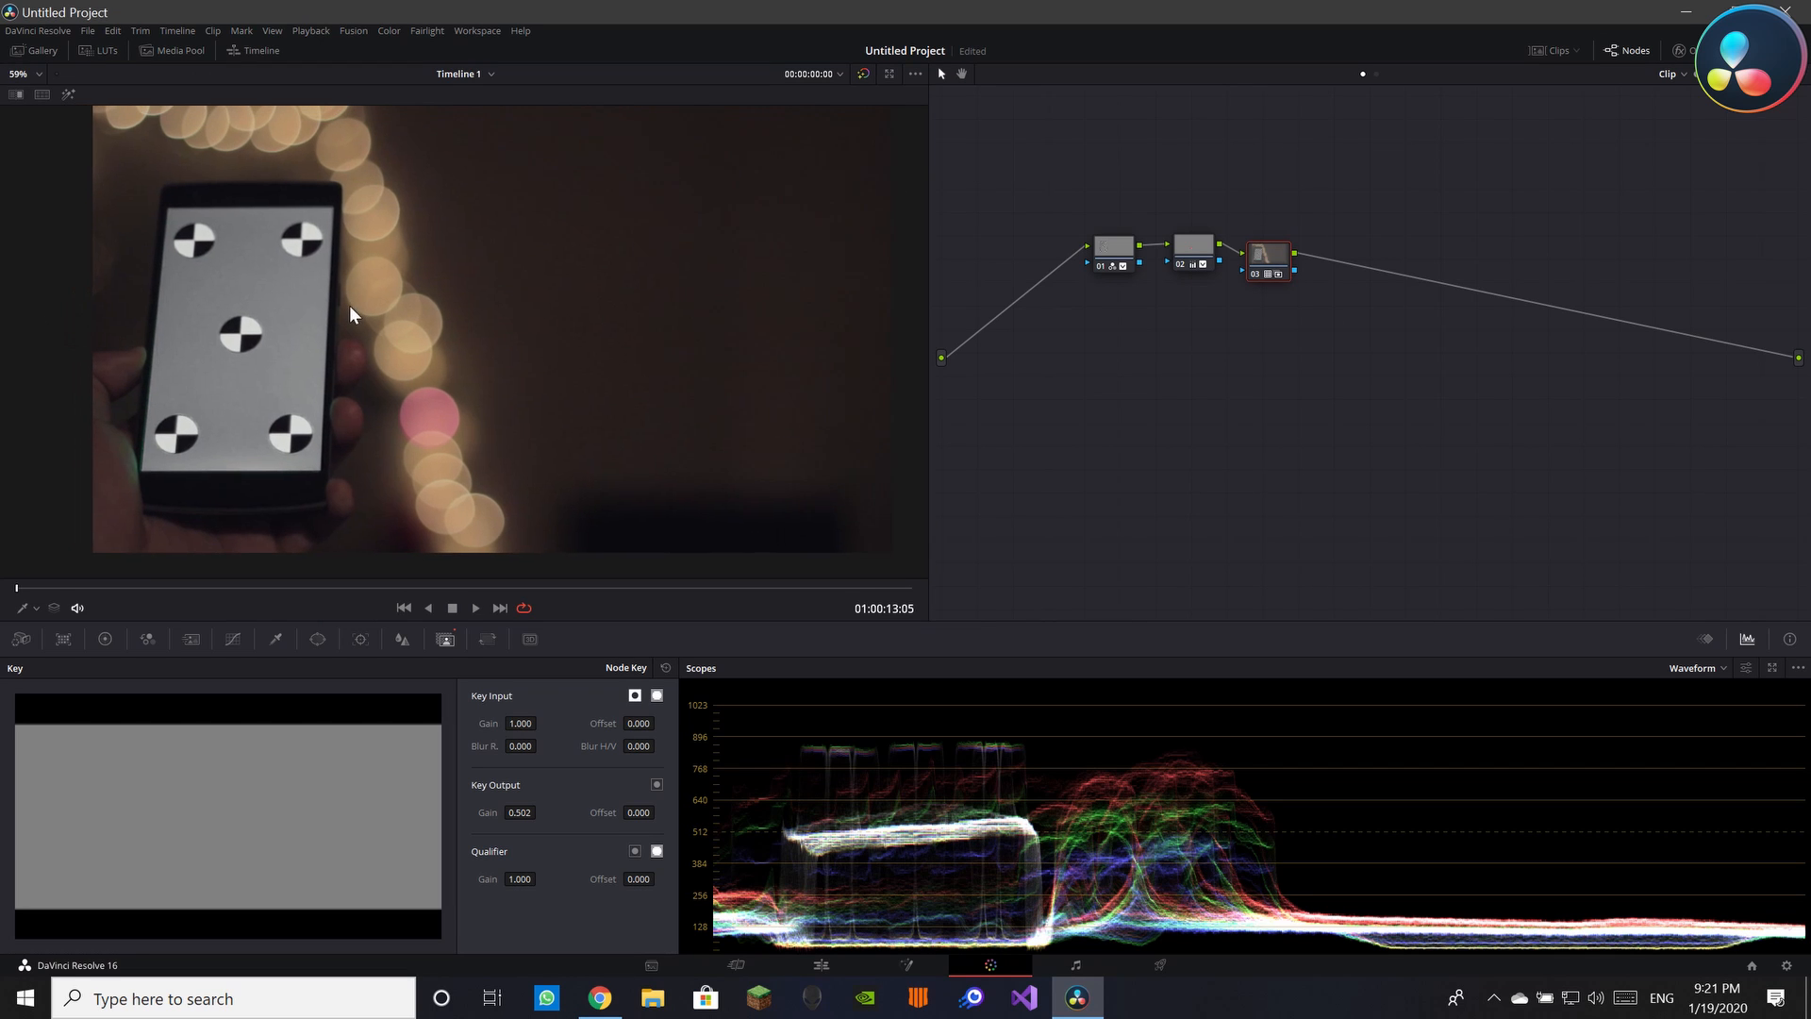
Compare the second clip with and without its grade in the Edit page timeline, checking the result at several frames
click(822, 964)
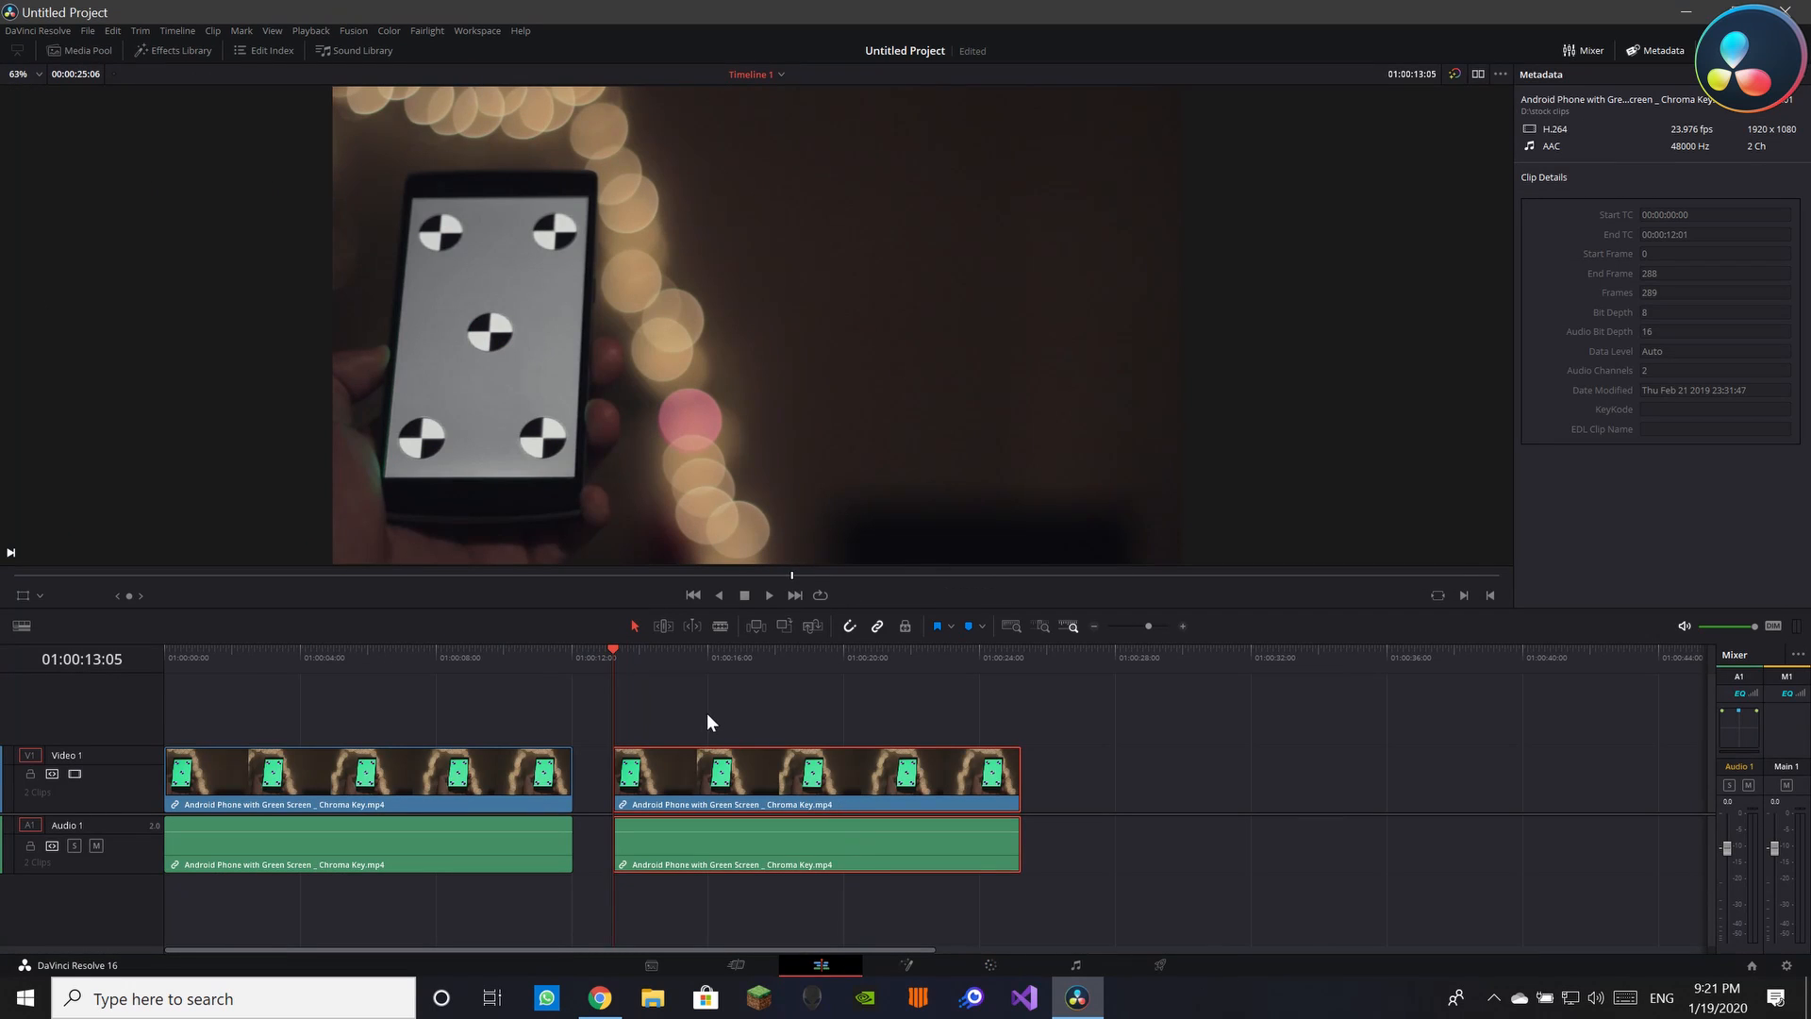
drag(615, 655, 663, 706)
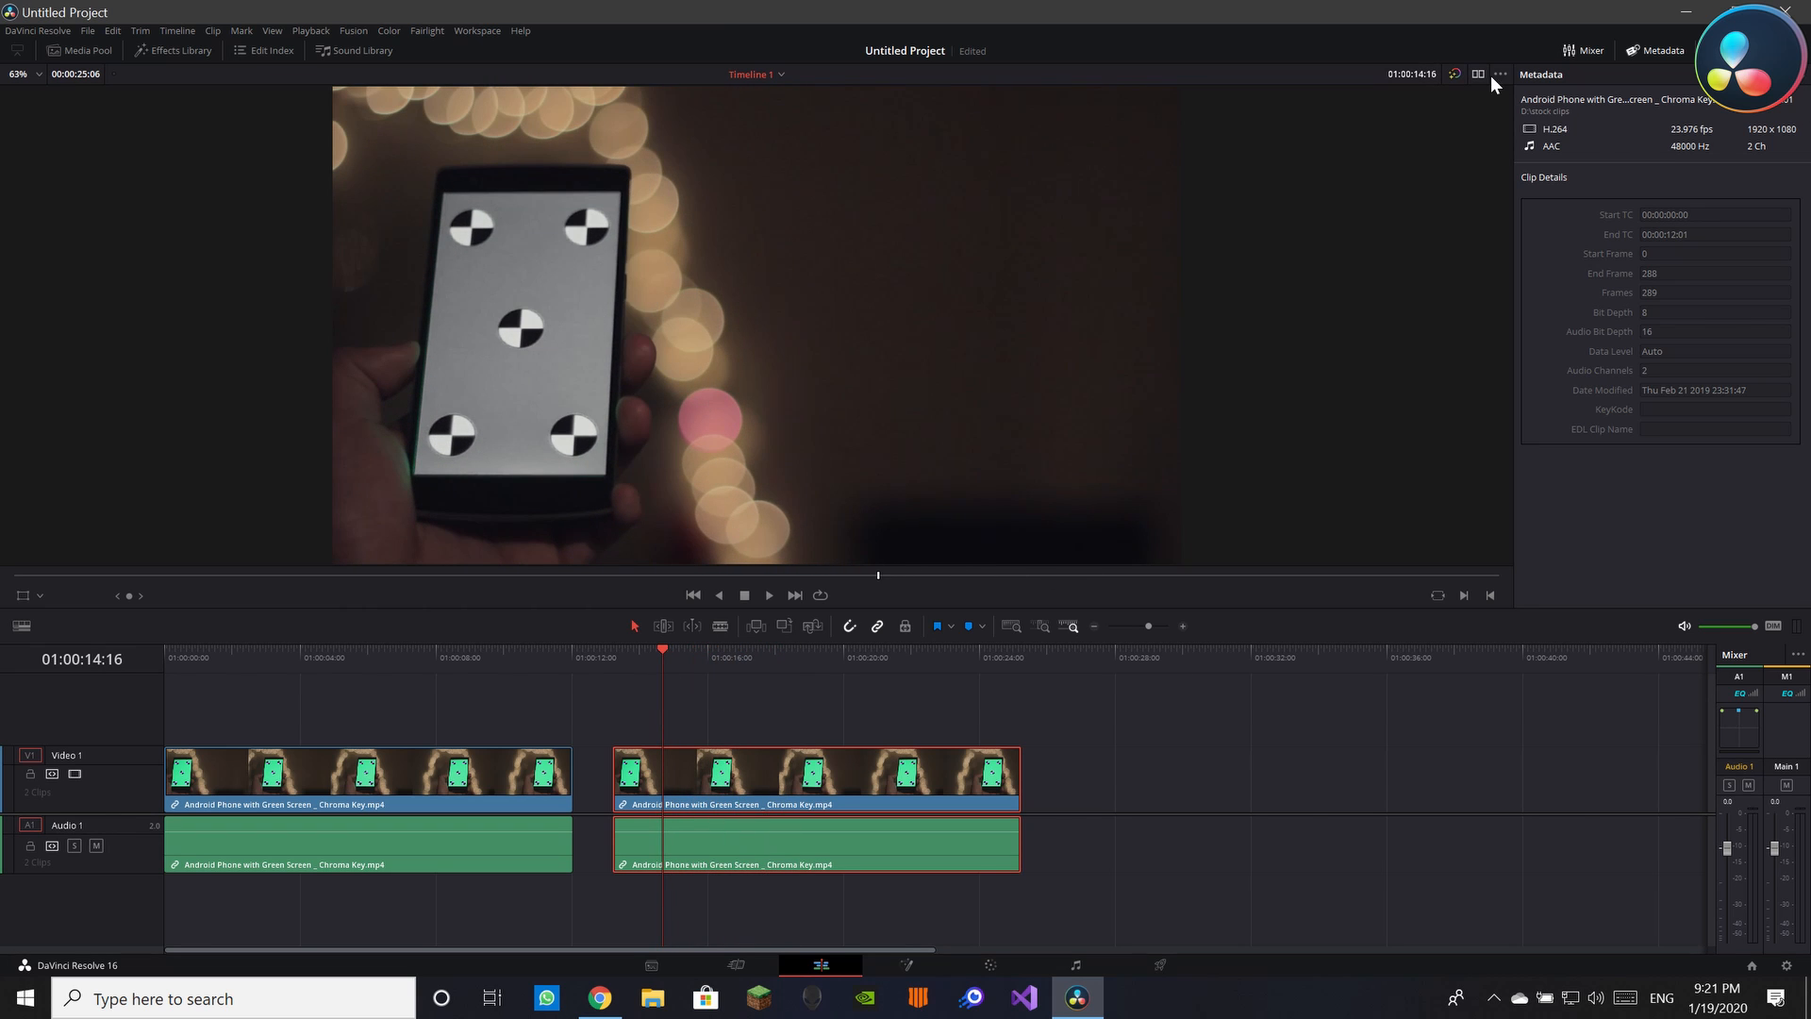
click(1451, 76)
click(1451, 77)
click(1450, 78)
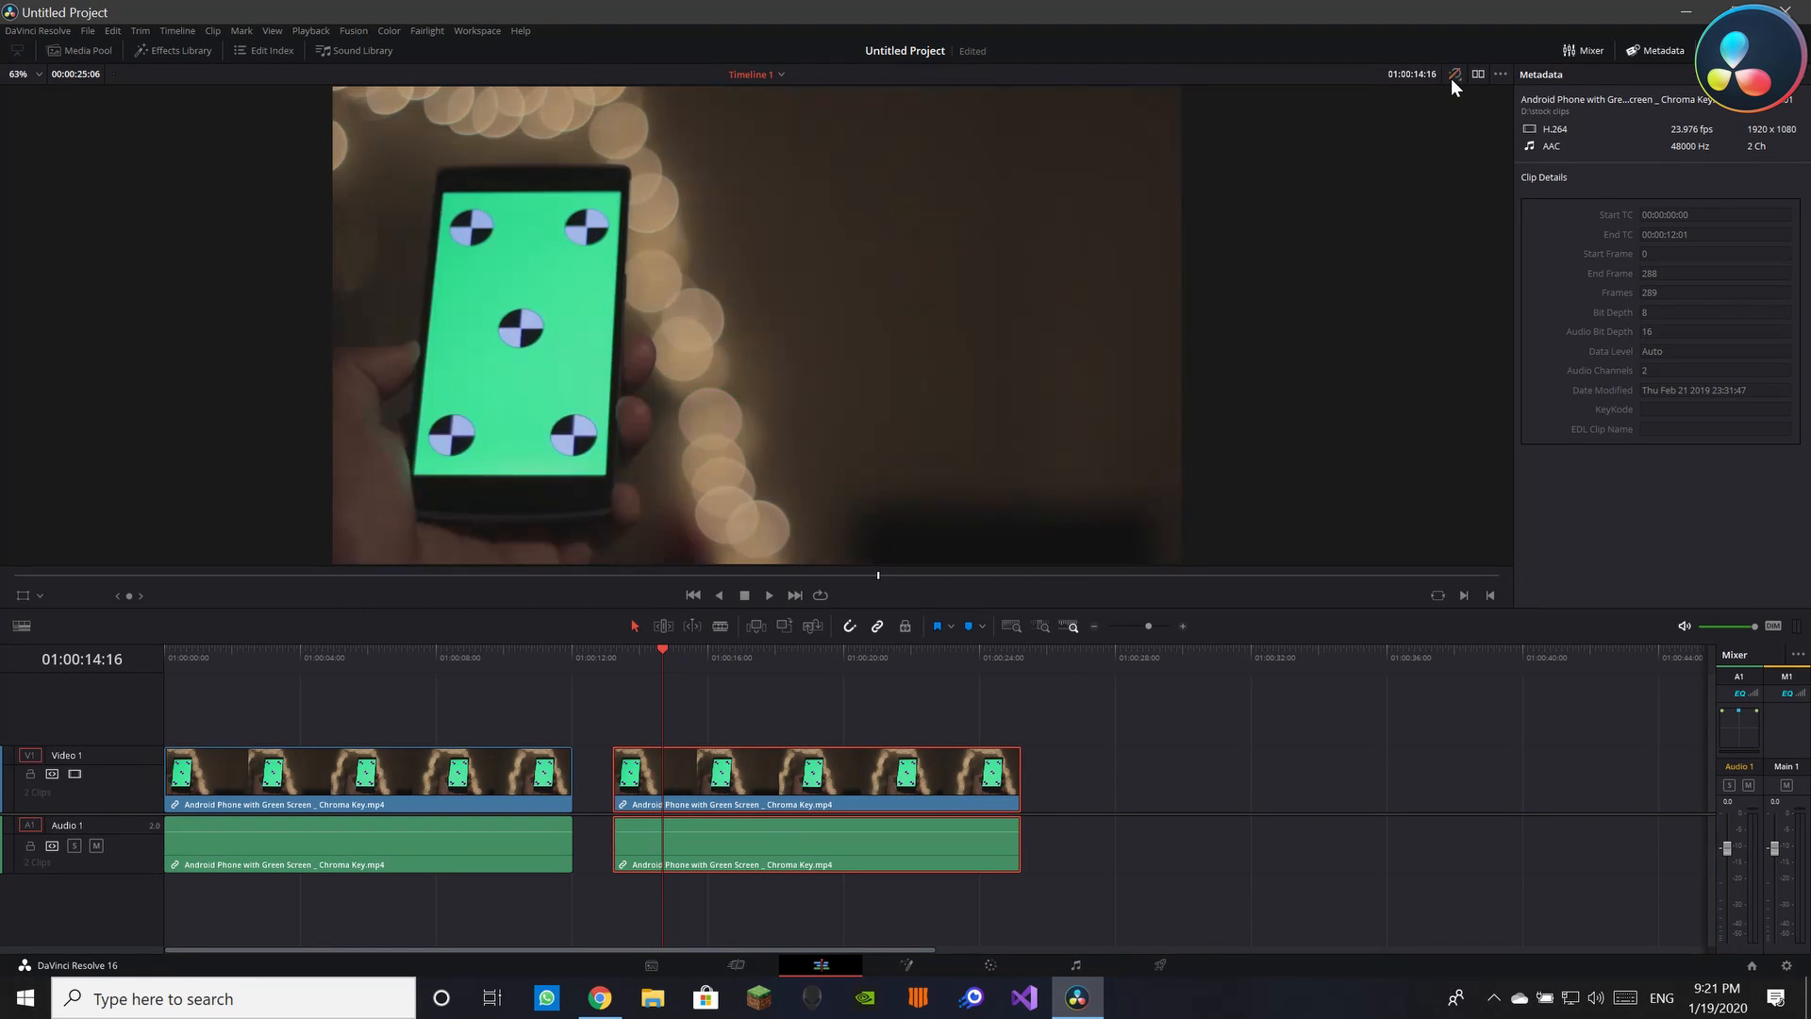
click(1450, 77)
click(1450, 76)
click(1451, 76)
click(1450, 76)
click(1450, 76)
click(1450, 76)
drag(659, 653, 749, 760)
click(1457, 75)
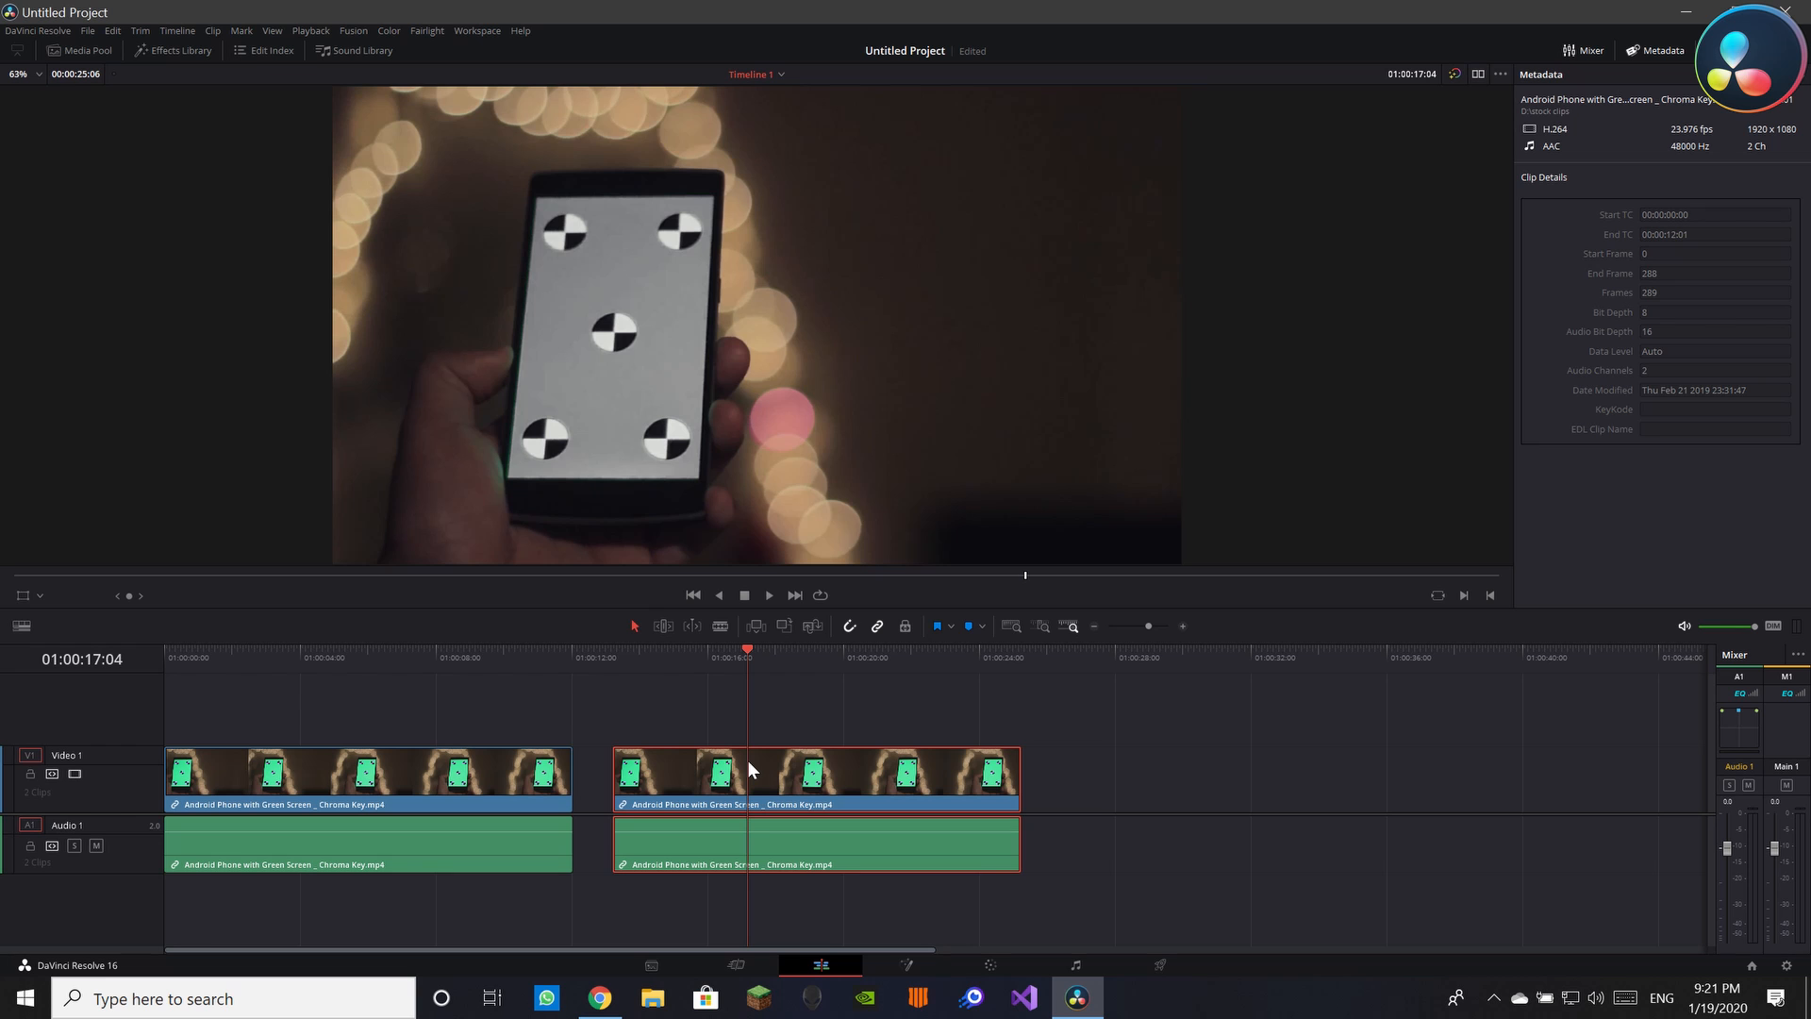
drag(749, 761, 673, 745)
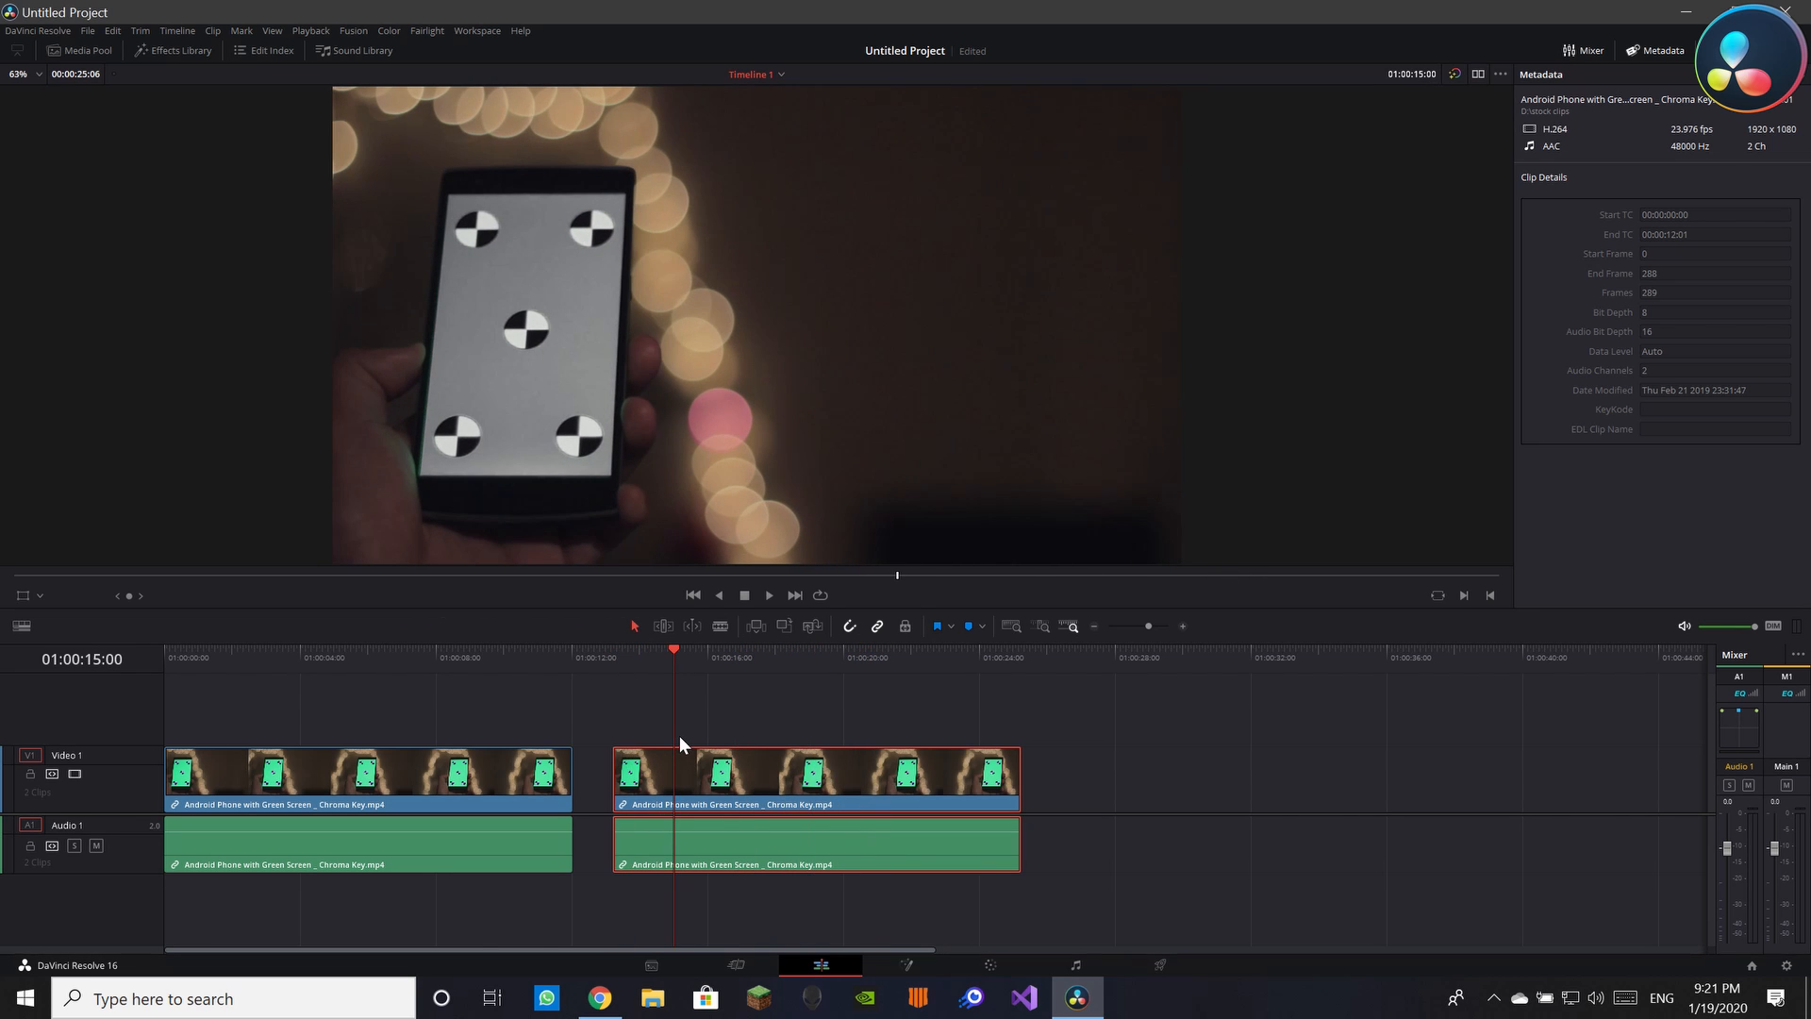